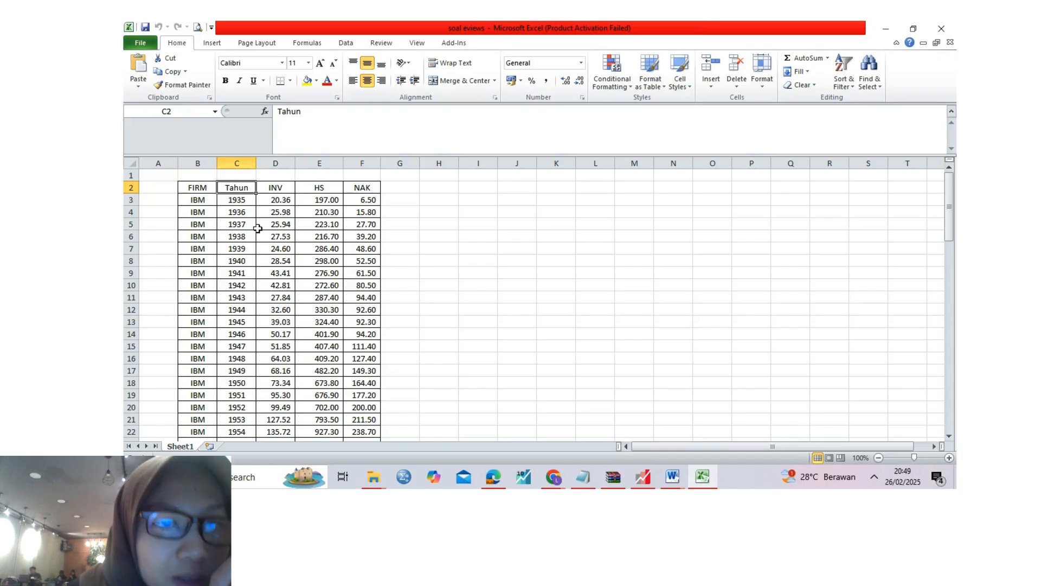
# Examine the table's column headers in row 2: FIRM, Tahun, INV, HS and NAK.
pyautogui.press('Left')
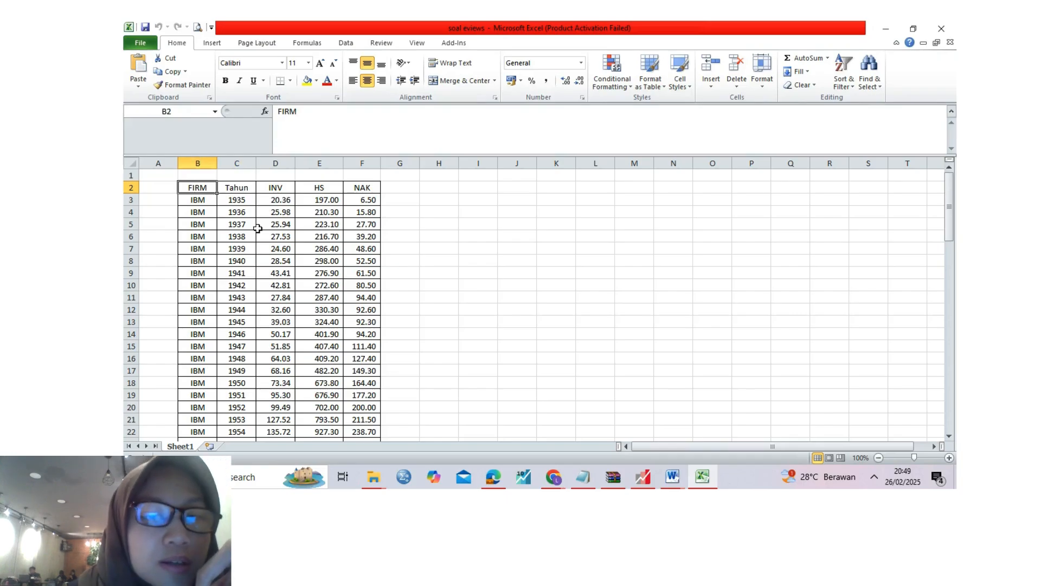
pyautogui.press('Right')
pyautogui.press('Right')
pyautogui.press('Right')
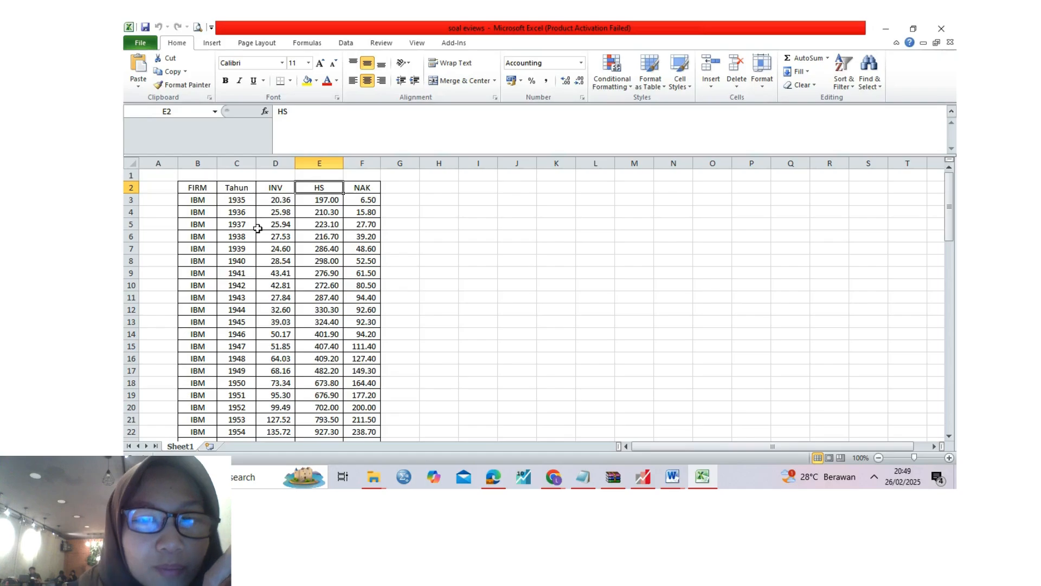
pyautogui.press('Left')
pyautogui.press('Left')
pyautogui.press('Left')
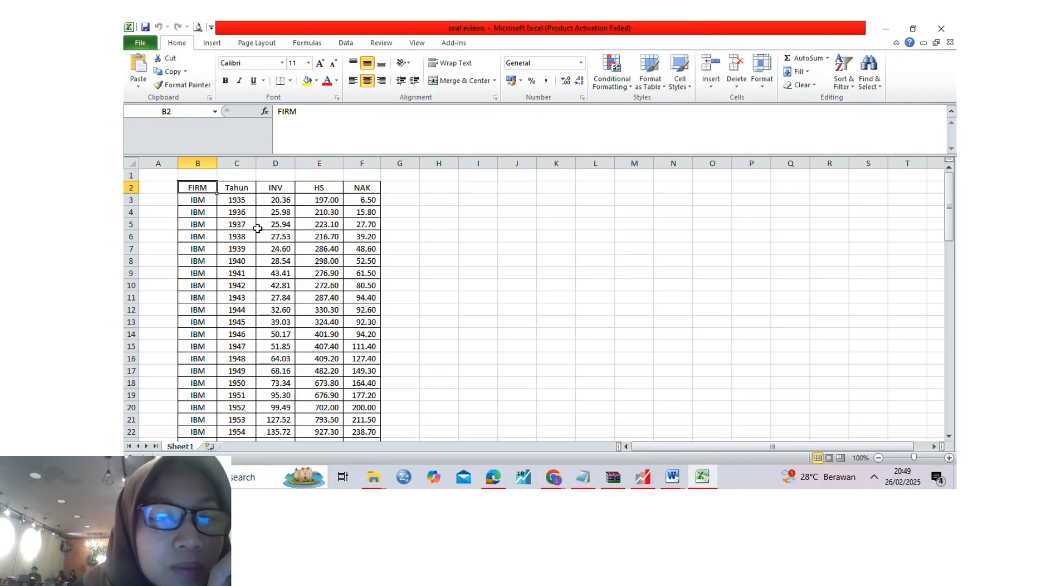
pyautogui.press('Right')
pyautogui.press('Right')
pyautogui.press('Right')
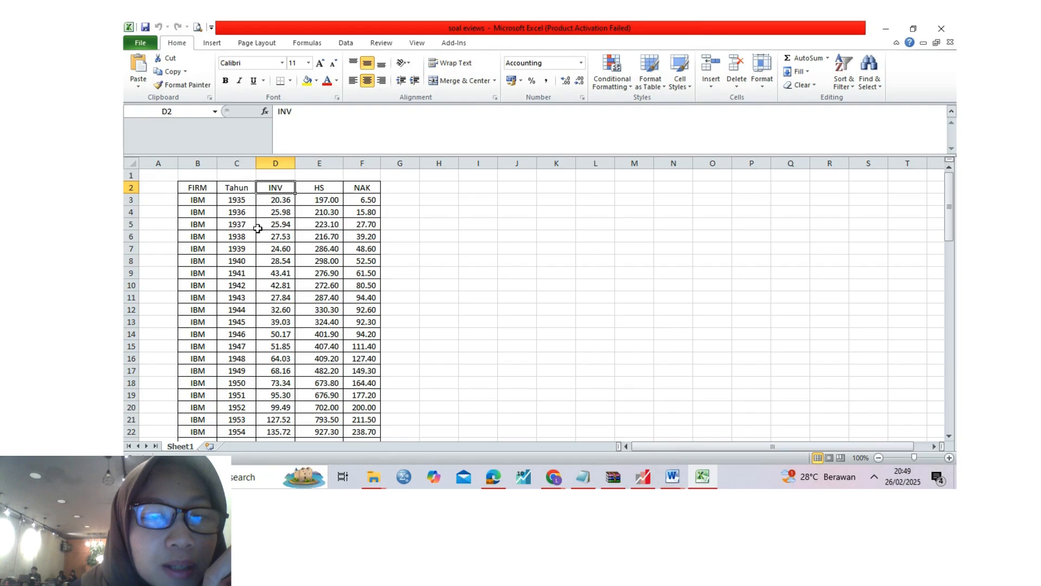
pyautogui.press('Left')
pyautogui.press('Left')
pyautogui.press('Left')
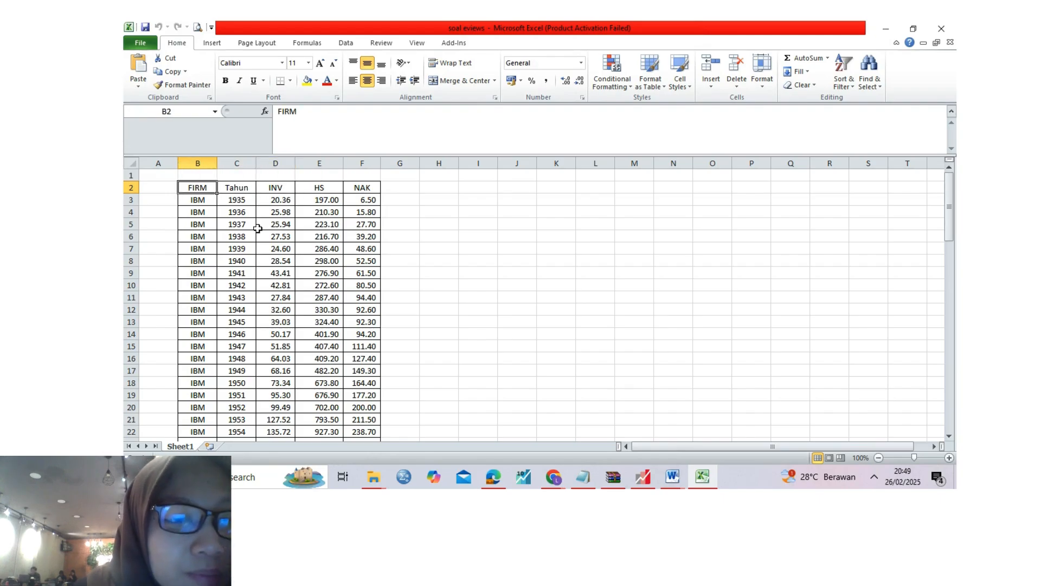
# Look through the records in the FIRM column from the header down through the IBM, GOOD, UO and US rows.
pyautogui.press('Down')
pyautogui.press('Down')
pyautogui.press('Down')
pyautogui.press('Down')
pyautogui.press('Down')
pyautogui.press('Down')
pyautogui.press('Down')
pyautogui.press('Down')
pyautogui.press('Down')
pyautogui.press('Down')
pyautogui.press('Down')
pyautogui.press('Down')
pyautogui.press('Down')
pyautogui.press('Down')
pyautogui.press('Down')
pyautogui.press('Down')
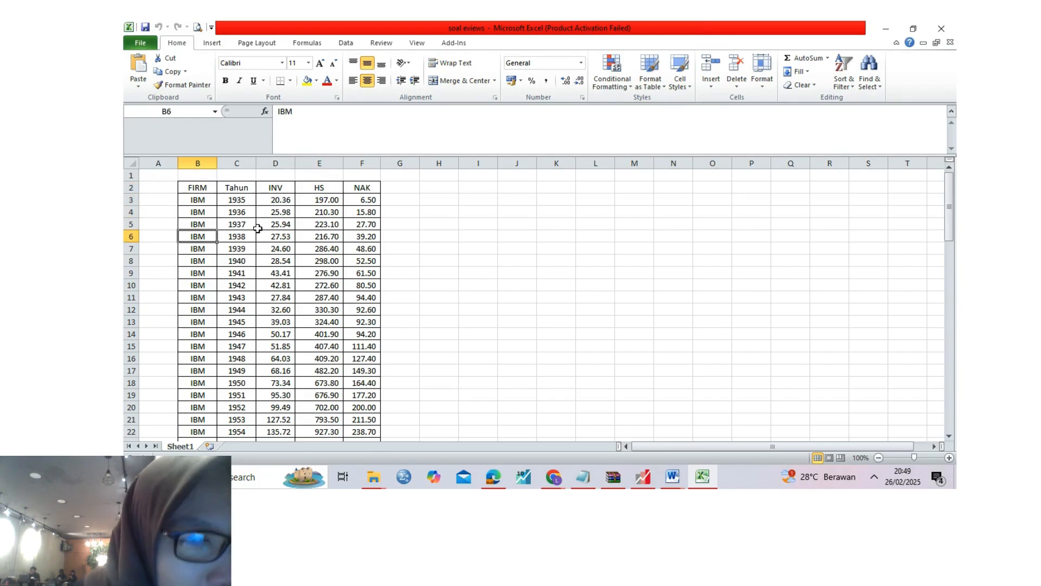
pyautogui.press('Down')
pyautogui.press('Down')
pyautogui.press('Down')
pyautogui.press('Down')
pyautogui.press('Down')
pyautogui.press('Down')
pyautogui.press('Down')
pyautogui.press('Down')
pyautogui.press('Down')
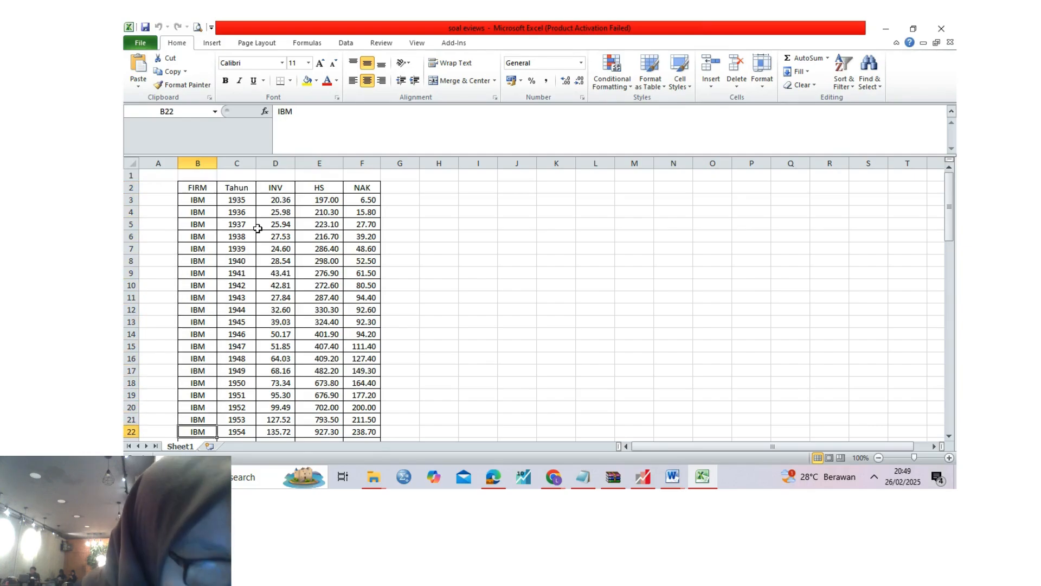
pyautogui.press('Down')
pyautogui.press('Down')
pyautogui.press('Down')
pyautogui.press('Down')
pyautogui.press('Down')
pyautogui.press('Down')
pyautogui.press('Down')
pyautogui.press('Down')
pyautogui.press('Down')
pyautogui.press('Down')
pyautogui.press('Down')
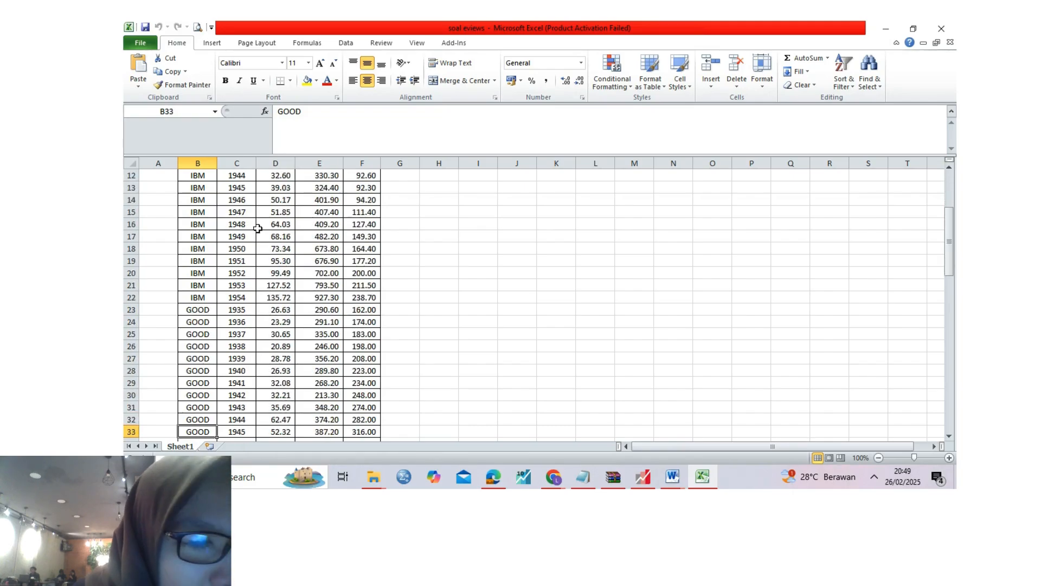
pyautogui.press('Down')
pyautogui.press('Down')
pyautogui.press('Down')
pyautogui.press('Down')
pyautogui.press('Down')
pyautogui.press('Down')
pyautogui.press('Down')
pyautogui.press('Down')
pyautogui.press('Down')
pyautogui.press('Down')
pyautogui.press('Down')
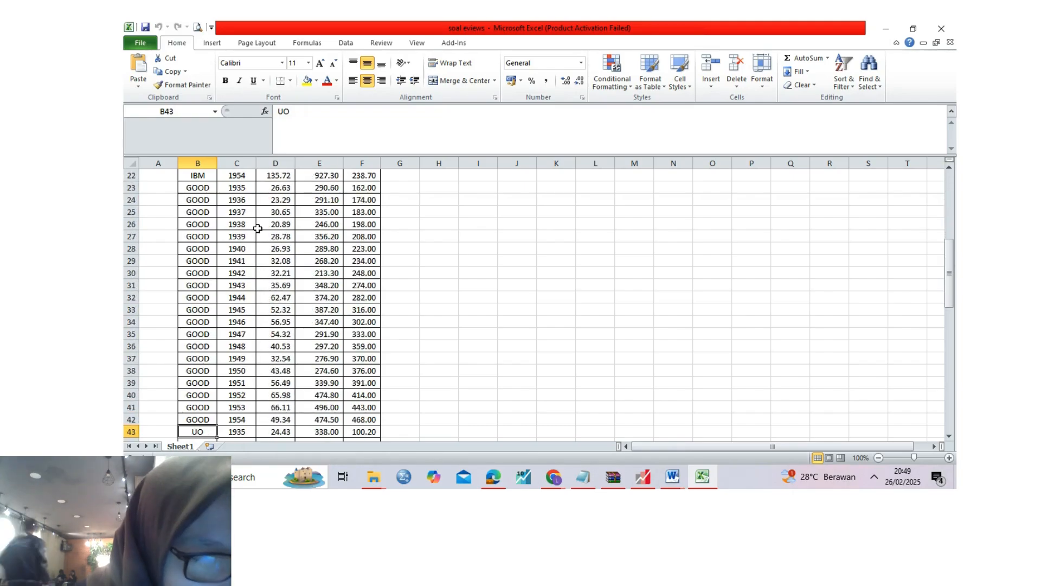
pyautogui.press('Down')
pyautogui.press('Down')
pyautogui.press('Down')
pyautogui.press('Down')
pyautogui.press('Down')
pyautogui.press('Down')
pyautogui.press('Down')
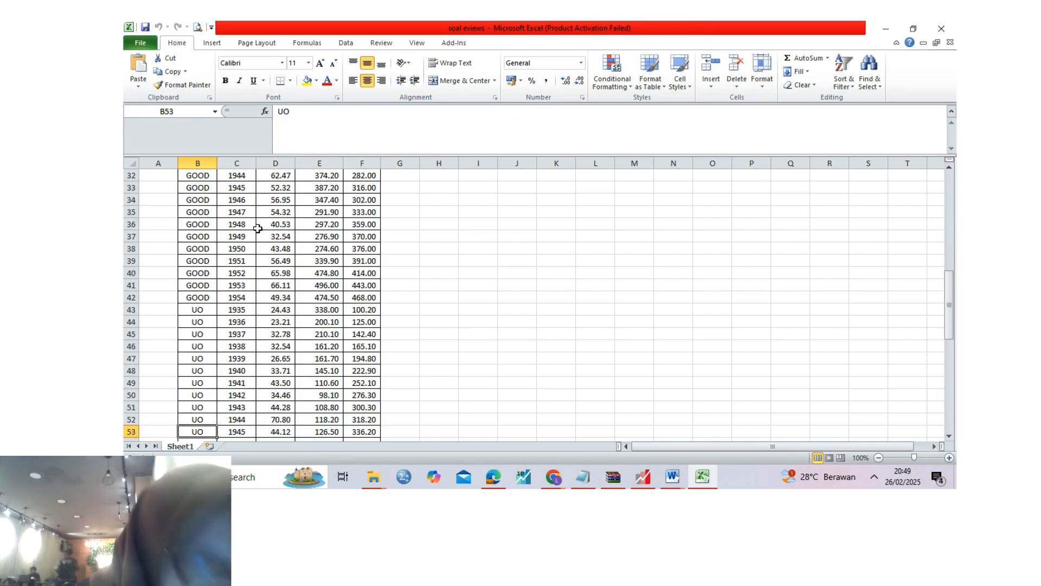
pyautogui.press('Down')
pyautogui.press('Down')
pyautogui.press('Down')
pyautogui.press('Down')
pyautogui.press('Down')
pyautogui.press('Down')
pyautogui.press('Down')
pyautogui.press('Down')
pyautogui.press('Down')
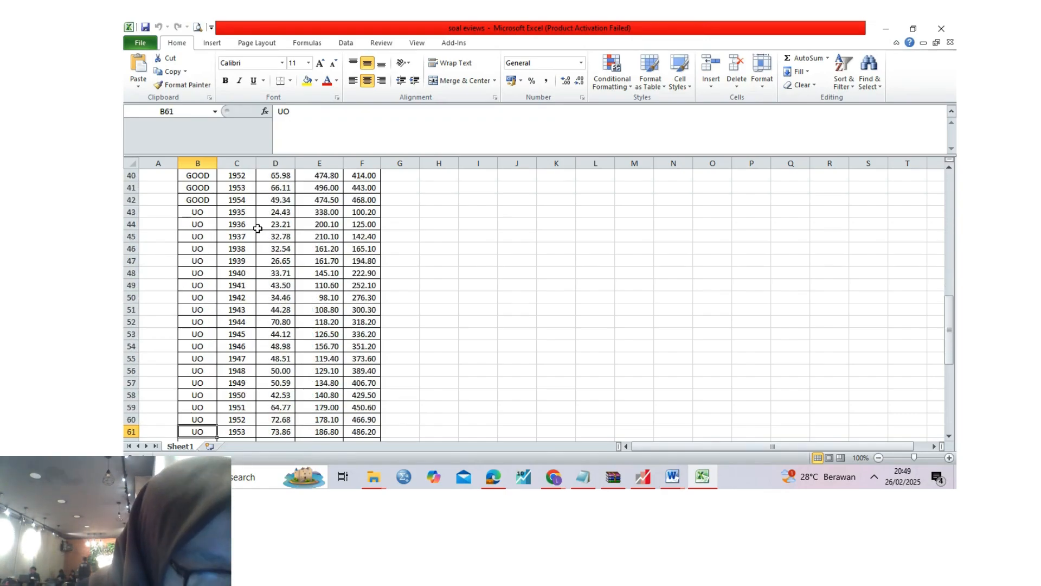
pyautogui.press('Down')
pyautogui.press('Down')
pyautogui.press('Down')
pyautogui.press('Down')
pyautogui.press('Down')
pyautogui.press('Down')
pyautogui.press('Down')
pyautogui.press('Down')
pyautogui.press('Down')
pyautogui.press('Down')
pyautogui.press('Down')
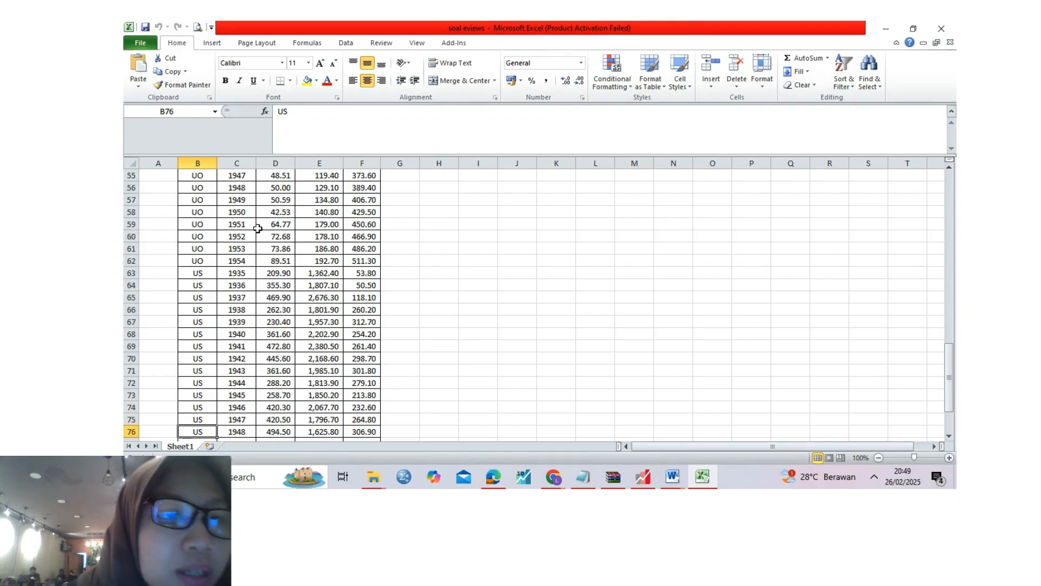
pyautogui.press('Down')
pyautogui.press('Down')
pyautogui.press('Down')
pyautogui.press('Down')
pyautogui.press('Down')
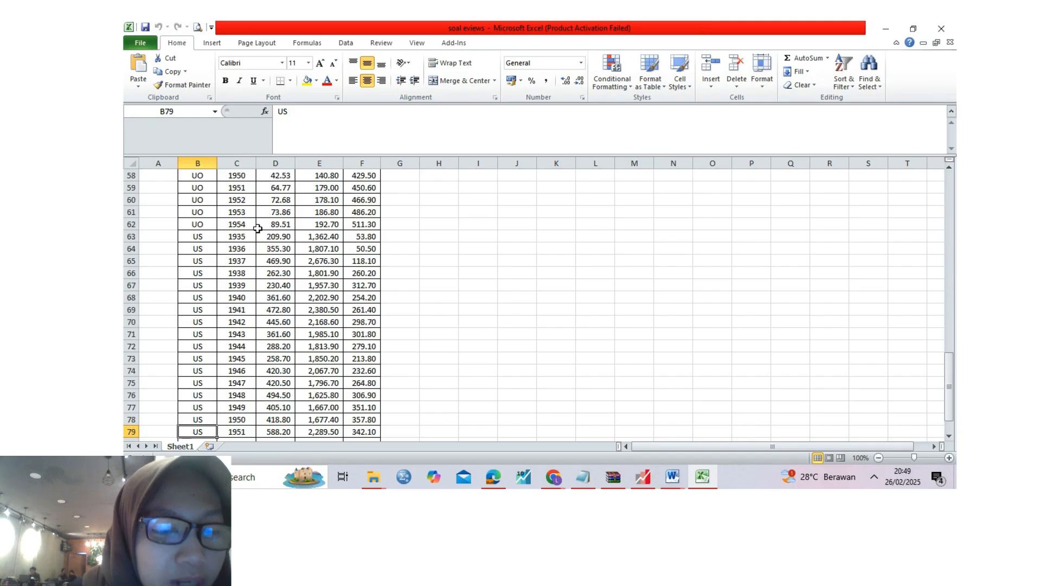
# Review the firm records back up the FIRM column, ending on the first IBM record in cell B3.
pyautogui.press('Up')
pyautogui.press('Up')
pyautogui.press('Up')
pyautogui.press('Up')
pyautogui.press('Up')
pyautogui.press('Up')
pyautogui.press('Up')
pyautogui.press('Up')
pyautogui.press('Up')
pyautogui.press('Up')
pyautogui.press('Up')
pyautogui.press('Up')
pyautogui.press('Up')
pyautogui.press('Up')
pyautogui.press('Up')
pyautogui.press('Up')
pyautogui.press('Up')
pyautogui.press('Up')
pyautogui.press('Up')
pyautogui.press('Up')
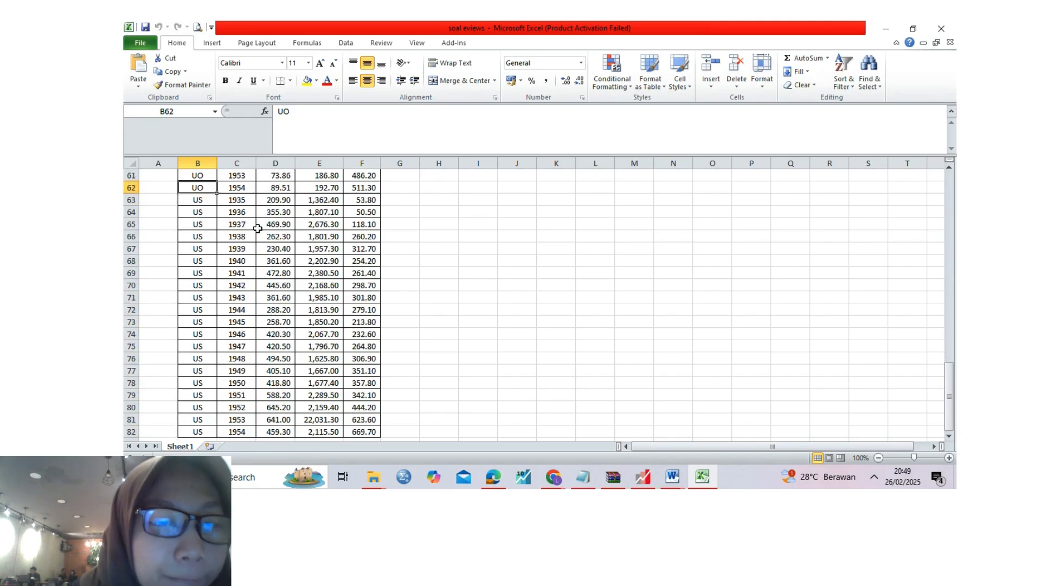
pyautogui.press('Up')
pyautogui.press('Up')
pyautogui.press('Up')
pyautogui.press('Up')
pyautogui.press('Up')
pyautogui.press('Up')
pyautogui.press('Up')
pyautogui.press('Up')
pyautogui.press('Up')
pyautogui.press('Up')
pyautogui.press('Up')
pyautogui.press('Up')
pyautogui.press('Up')
pyautogui.press('Up')
pyautogui.press('Up')
pyautogui.press('Up')
pyautogui.press('Up')
pyautogui.press('Up')
pyautogui.press('Up')
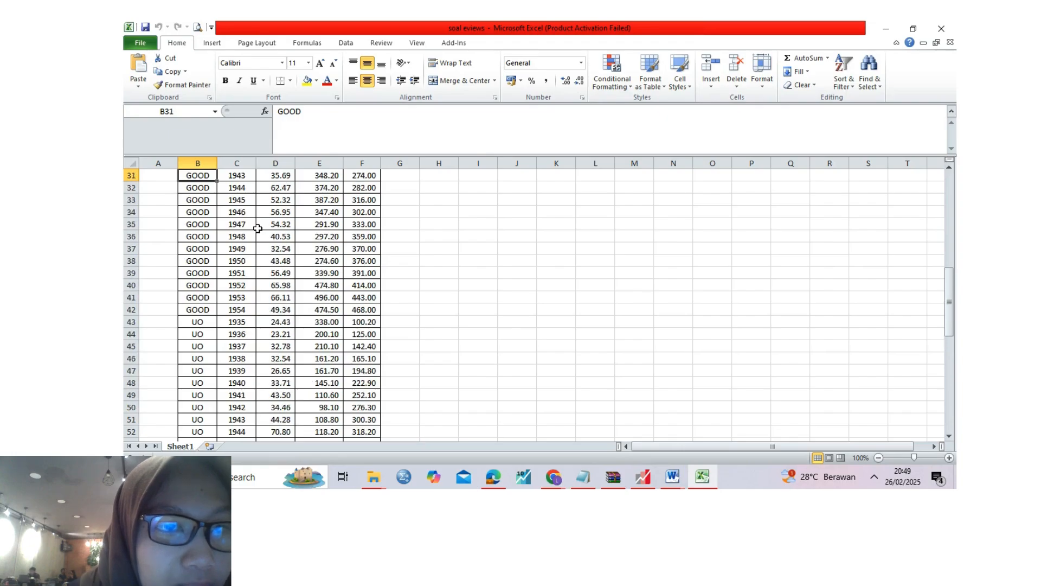
pyautogui.press('Up')
pyautogui.press('Up')
pyautogui.press('Up')
pyautogui.press('Up')
pyautogui.press('Up')
pyautogui.press('Up')
pyautogui.press('Up')
pyautogui.press('Up')
pyautogui.press('Up')
pyautogui.press('Up')
pyautogui.press('Up')
pyautogui.press('Up')
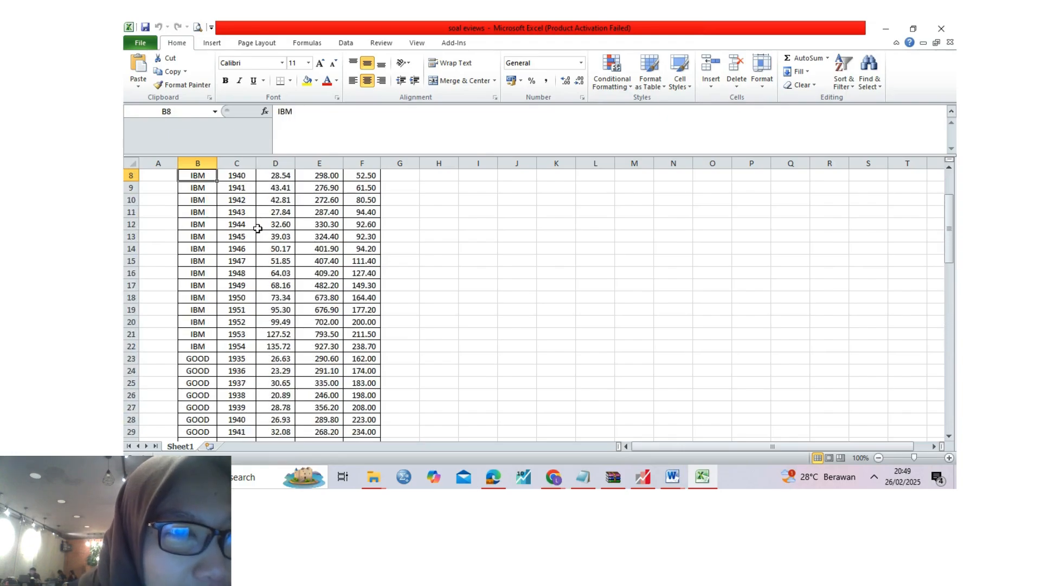
pyautogui.press('Up')
pyautogui.press('Down')
pyautogui.press('Down')
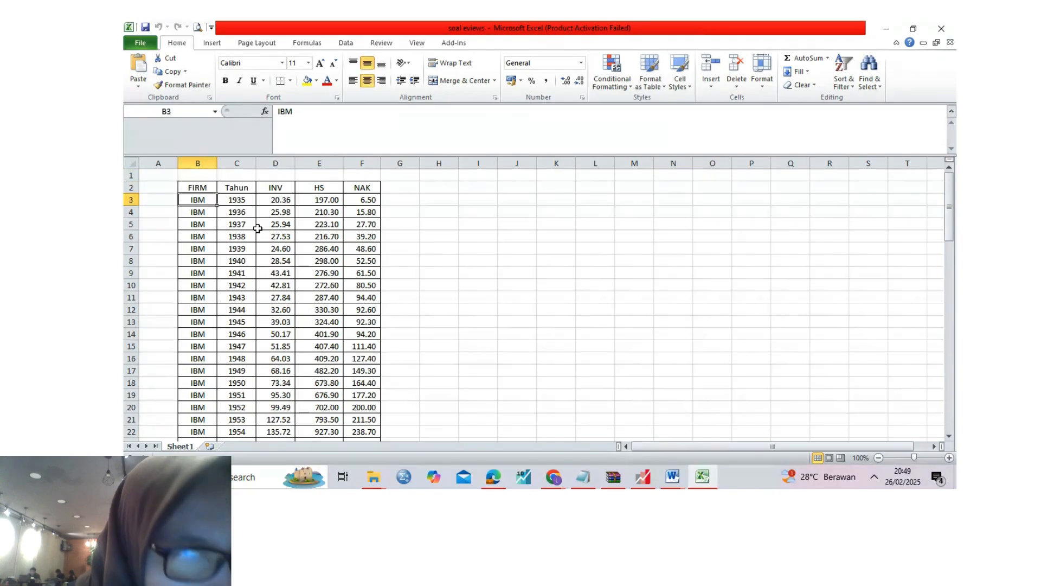
# Look through the years in the Tahun column from the first IBM record down to the first GOOD record in row 23.
pyautogui.press('Right')
pyautogui.press('Down')
pyautogui.press('Down')
pyautogui.press('Down')
pyautogui.press('Down')
pyautogui.press('Down')
pyautogui.press('Down')
pyautogui.press('Down')
pyautogui.press('Down')
pyautogui.press('Down')
pyautogui.press('Down')
pyautogui.press('Down')
pyautogui.press('Down')
pyautogui.press('Down')
pyautogui.press('Down')
pyautogui.press('Down')
pyautogui.press('Down')
pyautogui.press('Down')
pyautogui.press('Down')
pyautogui.press('Down')
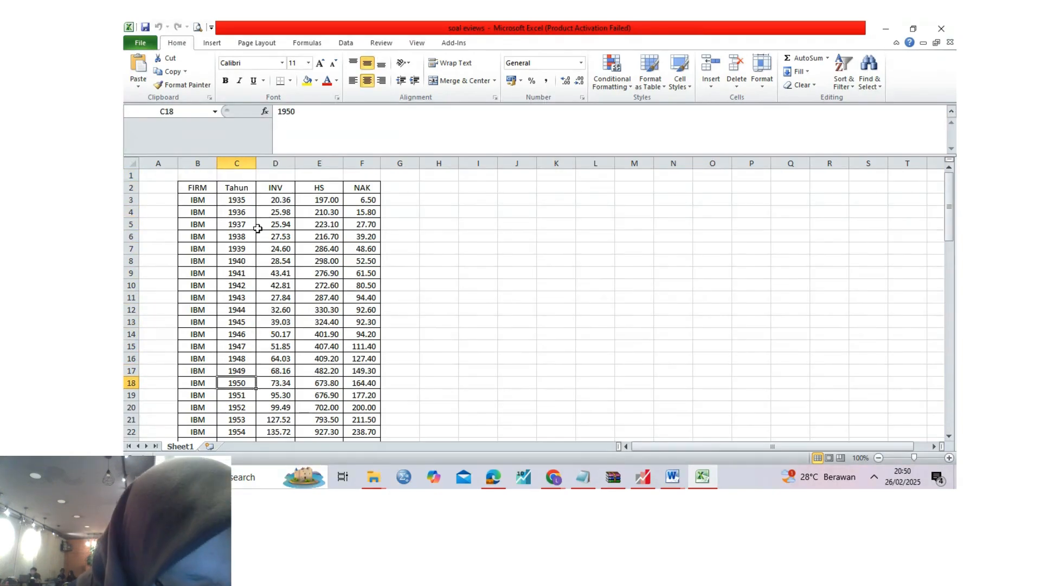
pyautogui.press('Down')
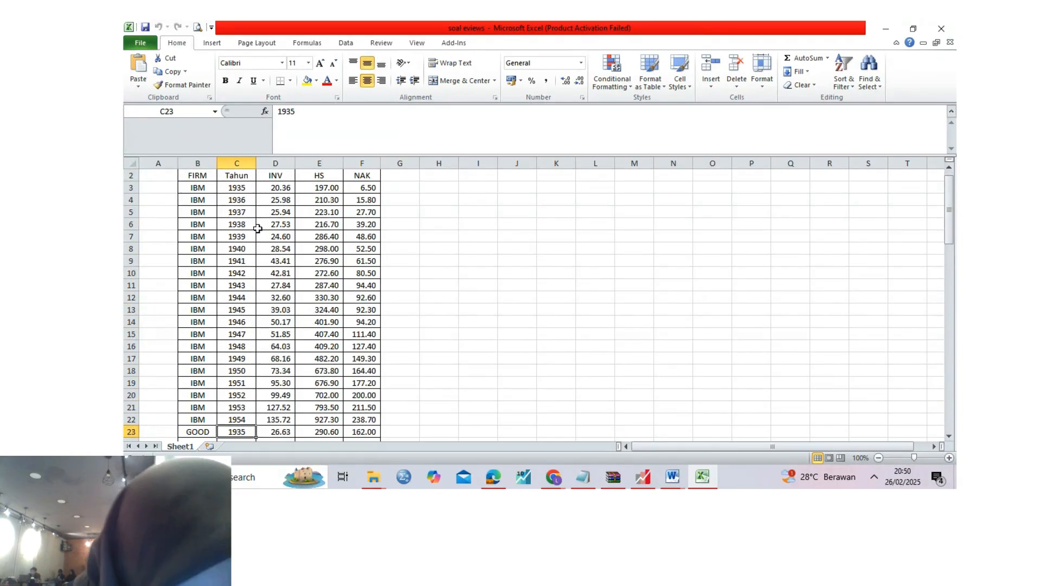
# Review the Tahun column back up through the IBM years to its header in cell C2.
pyautogui.press('Up')
pyautogui.press('Up')
pyautogui.press('Up')
pyautogui.press('Up')
pyautogui.press('Up')
pyautogui.press('Up')
pyautogui.press('Up')
pyautogui.press('Up')
pyautogui.press('Up')
pyautogui.press('Up')
pyautogui.press('Up')
pyautogui.press('Up')
pyautogui.press('Up')
pyautogui.press('Up')
pyautogui.press('Up')
pyautogui.press('Up')
pyautogui.press('Up')
pyautogui.press('Up')
pyautogui.press('Up')
pyautogui.press('Up')
pyautogui.press('Up')
pyautogui.press('Up')
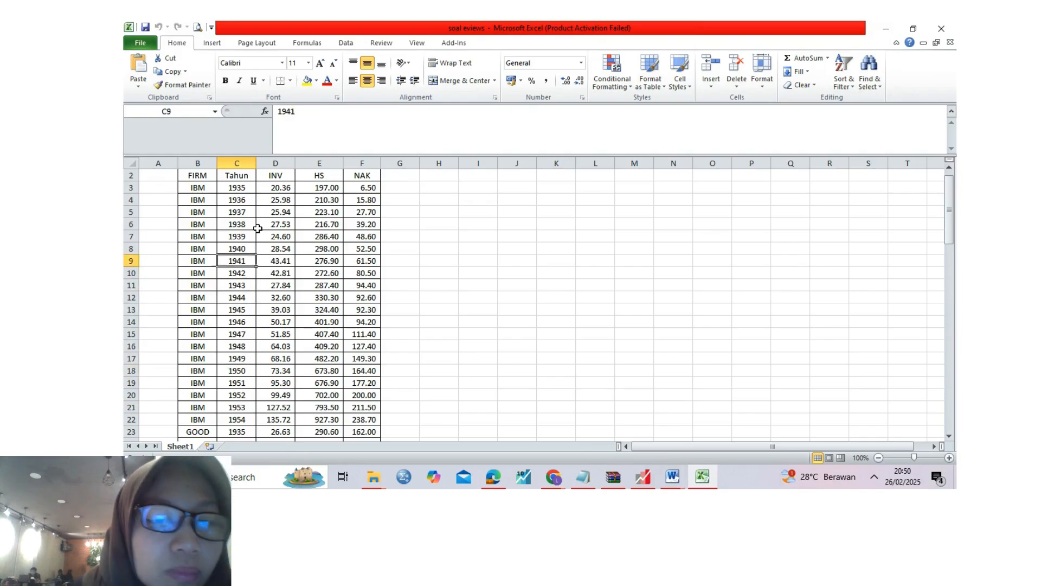
pyautogui.press('Down')
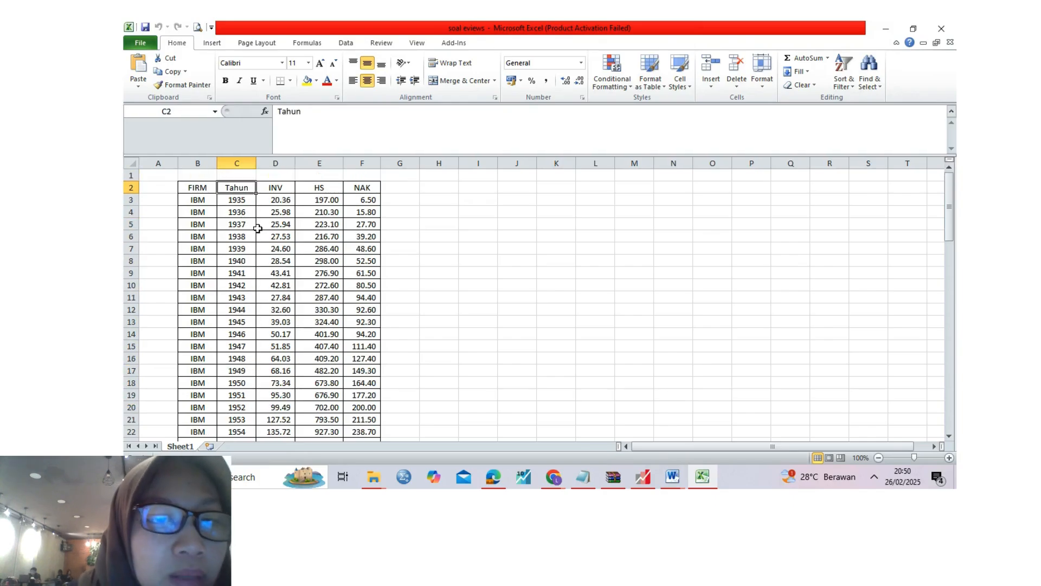
# Examine the INV, HS and NAK headers in row 2, returning across the row to the FIRM header.
pyautogui.press('Right')
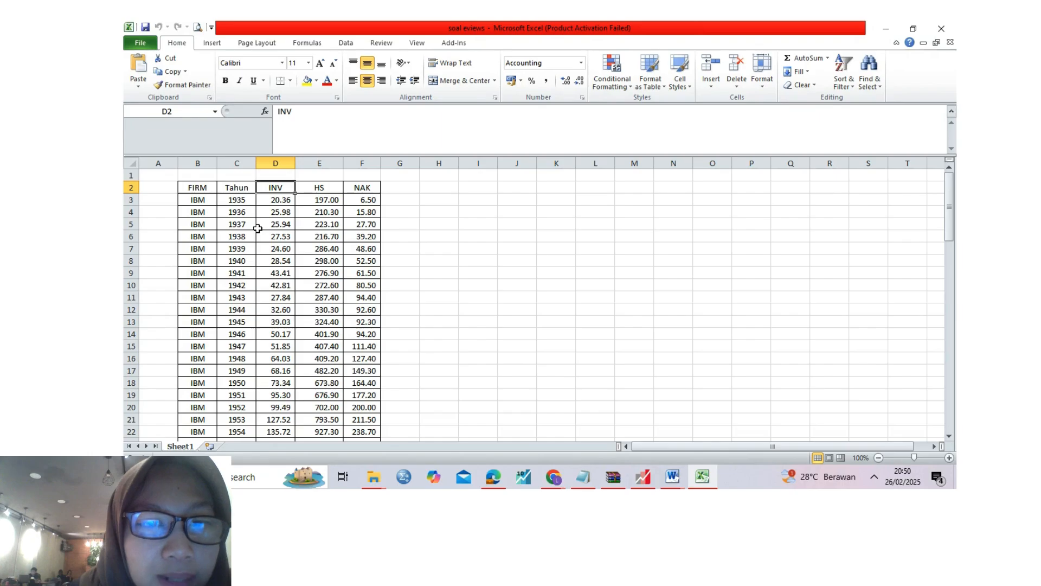
pyautogui.press('Right')
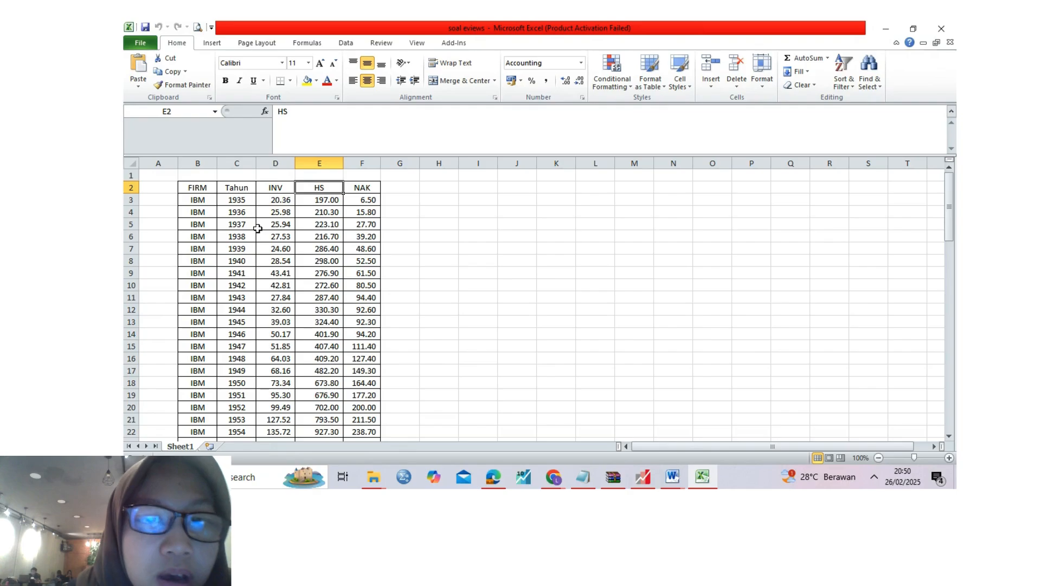
pyautogui.press('Right')
pyautogui.press('Left')
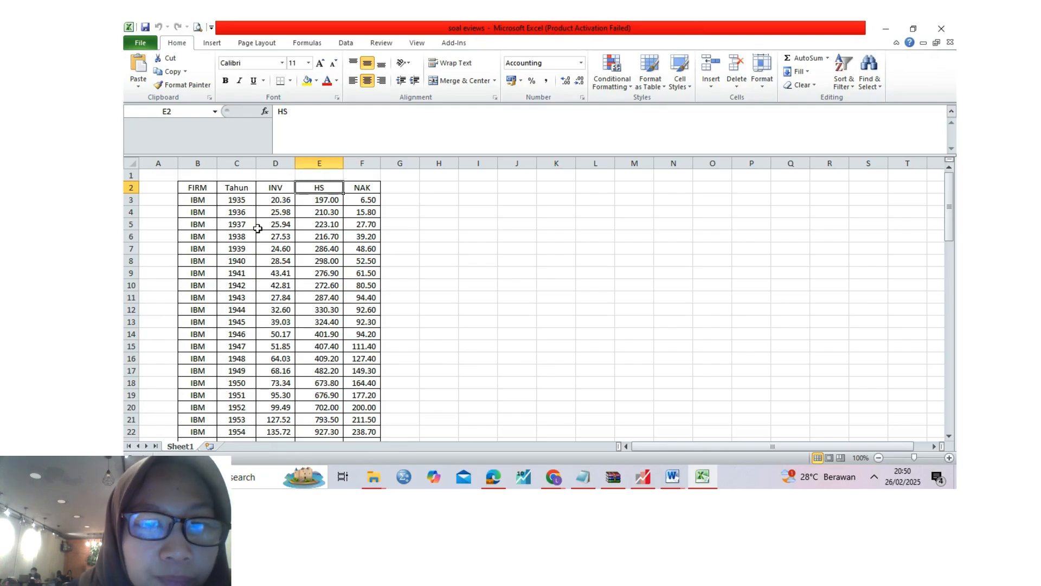
pyautogui.press('Down')
pyautogui.press('Up')
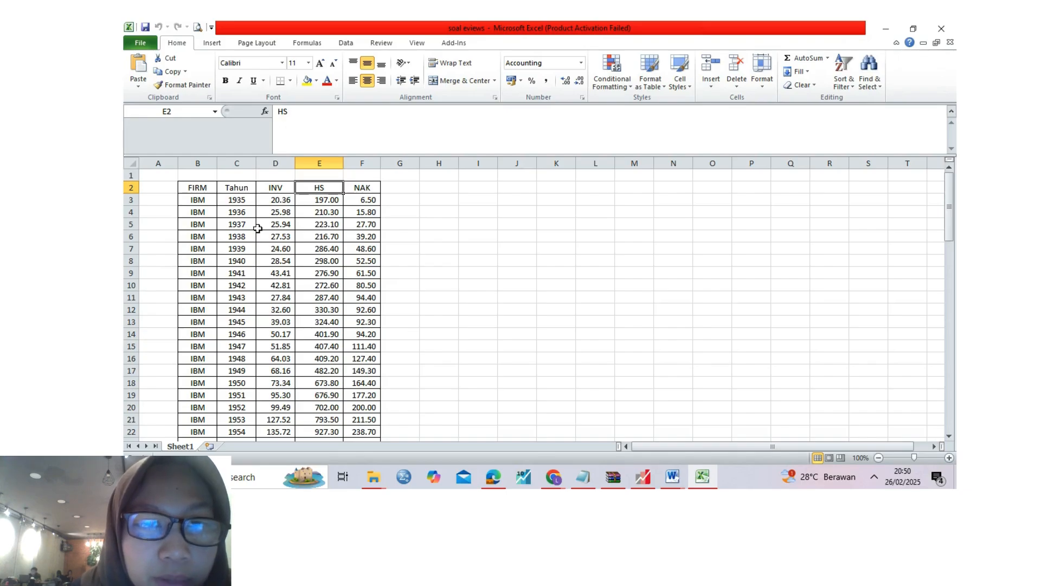
pyautogui.press('Right')
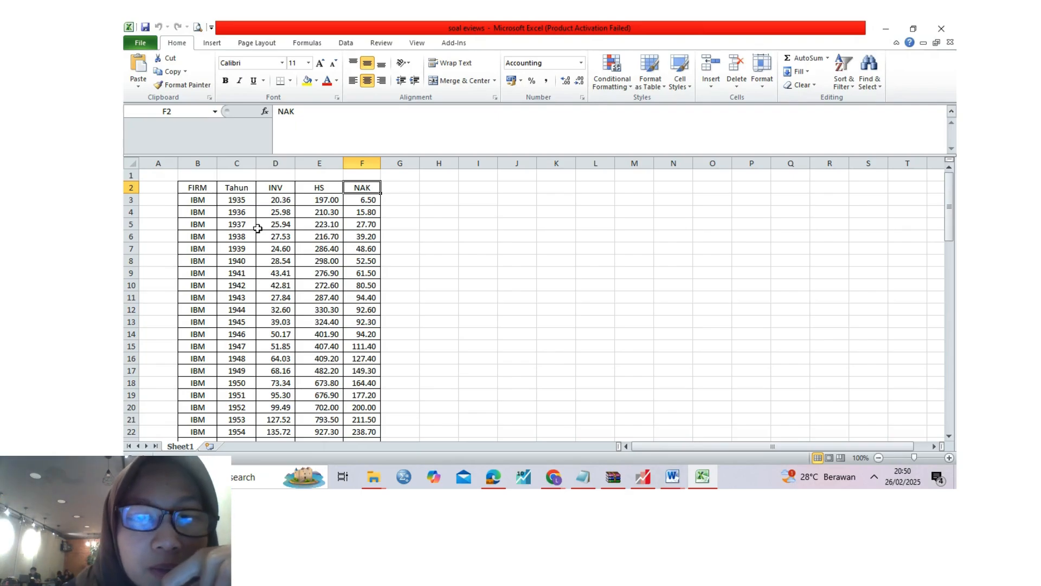
pyautogui.press('Left')
pyautogui.press('Left')
pyautogui.press('Left')
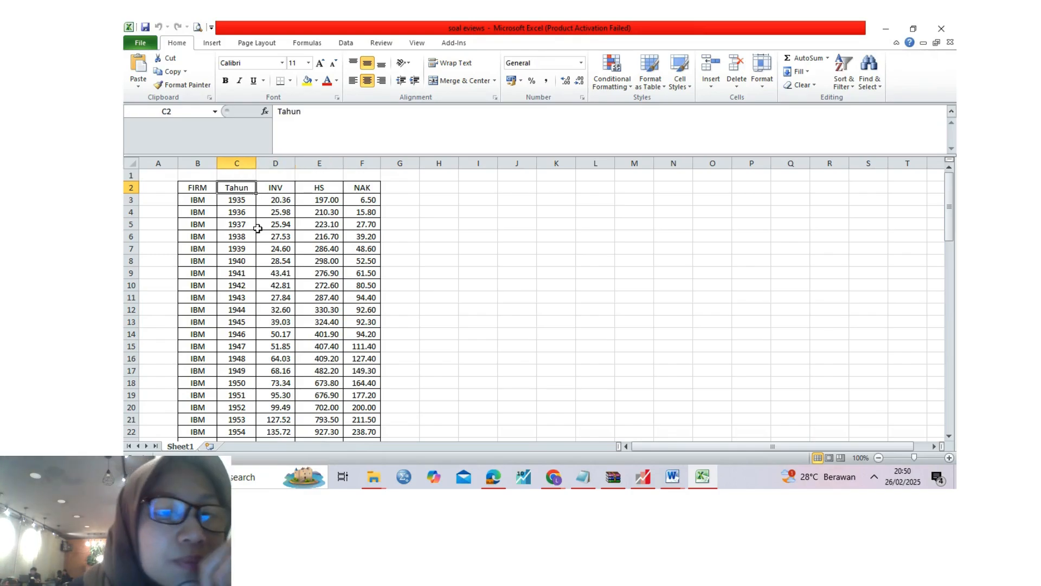
pyautogui.press('Left')
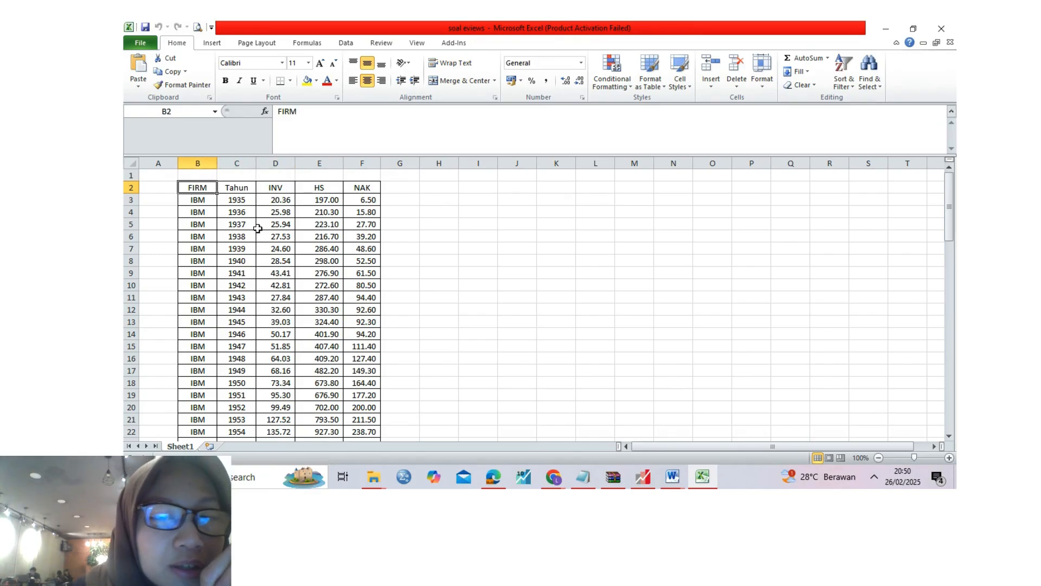
# Compare the FIRM and Tahun headers with their first record, cells B3 and C3.
pyautogui.press('Right')
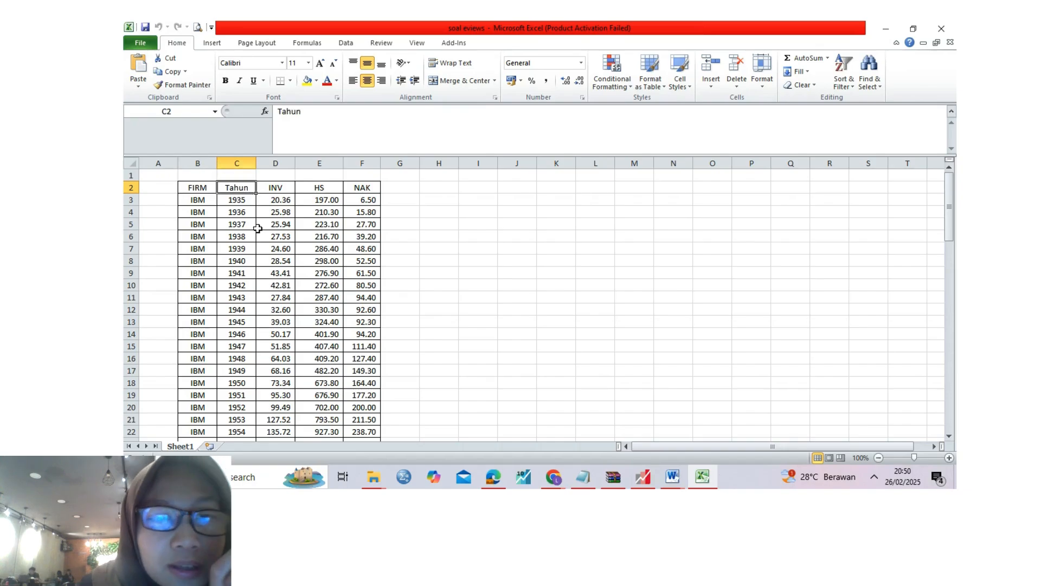
pyautogui.press('Down')
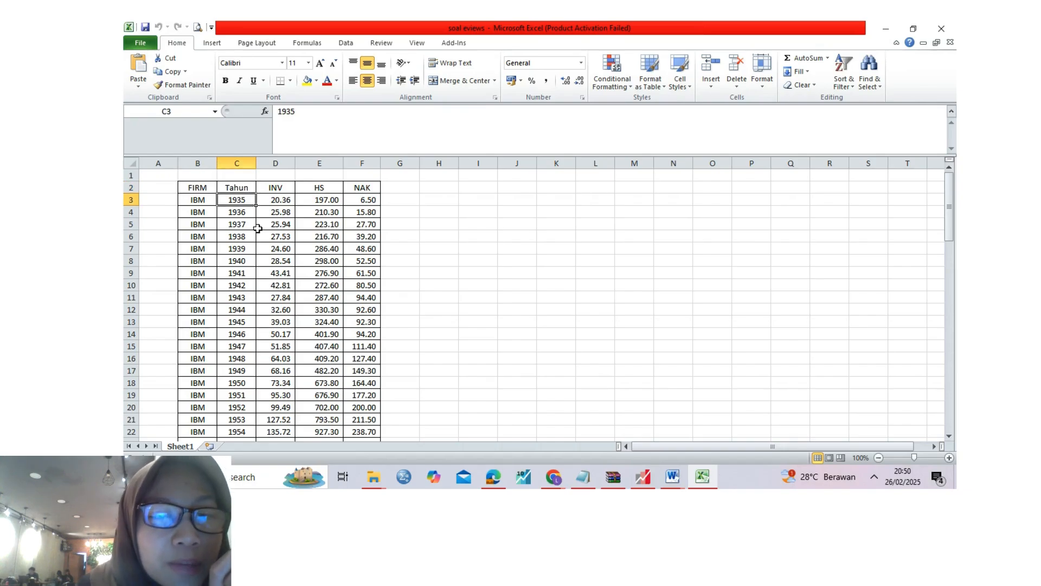
pyautogui.press('Left')
pyautogui.press('Up')
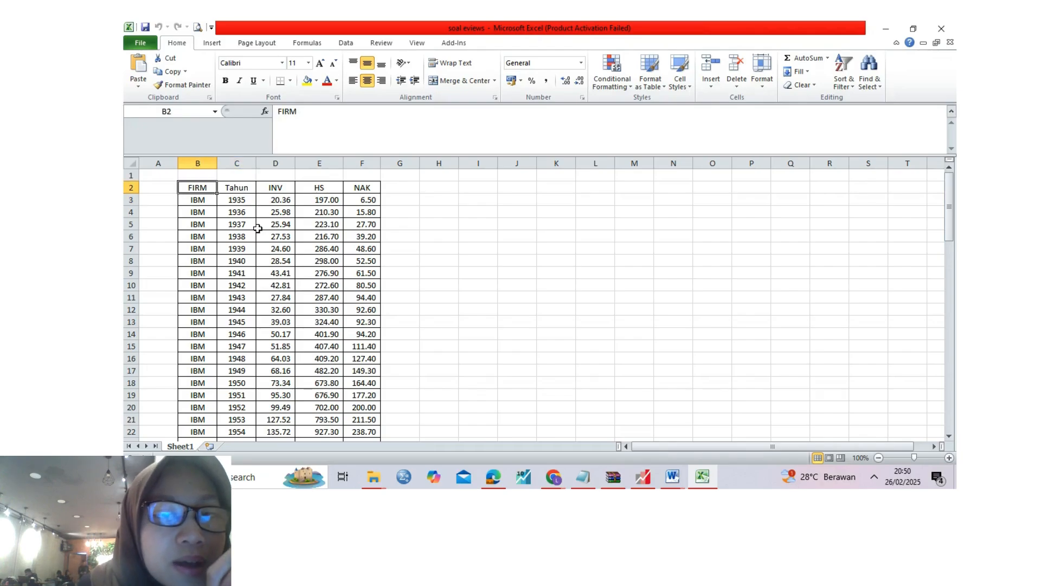
pyautogui.press('Down')
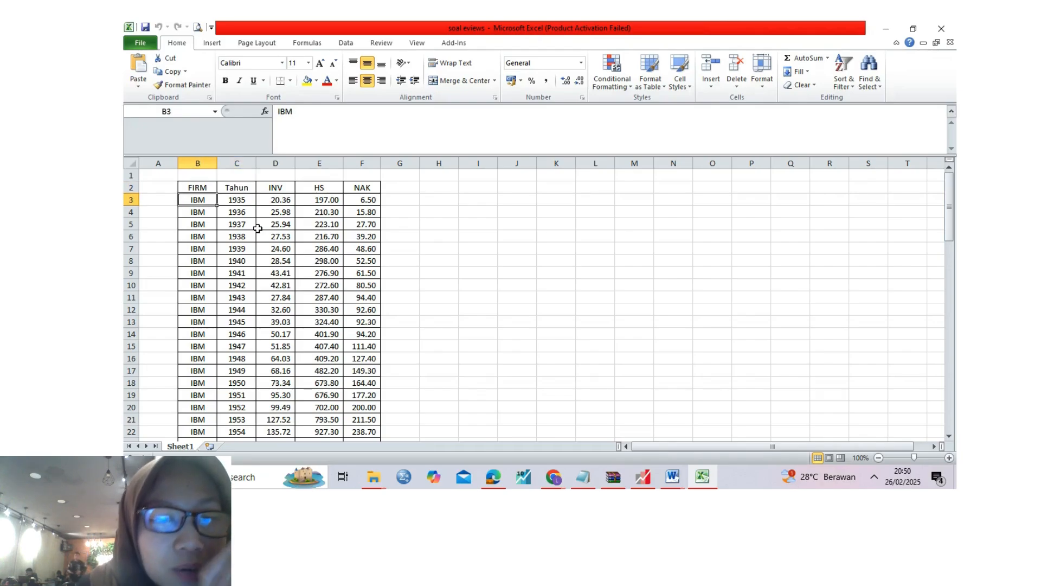
pyautogui.press('Right')
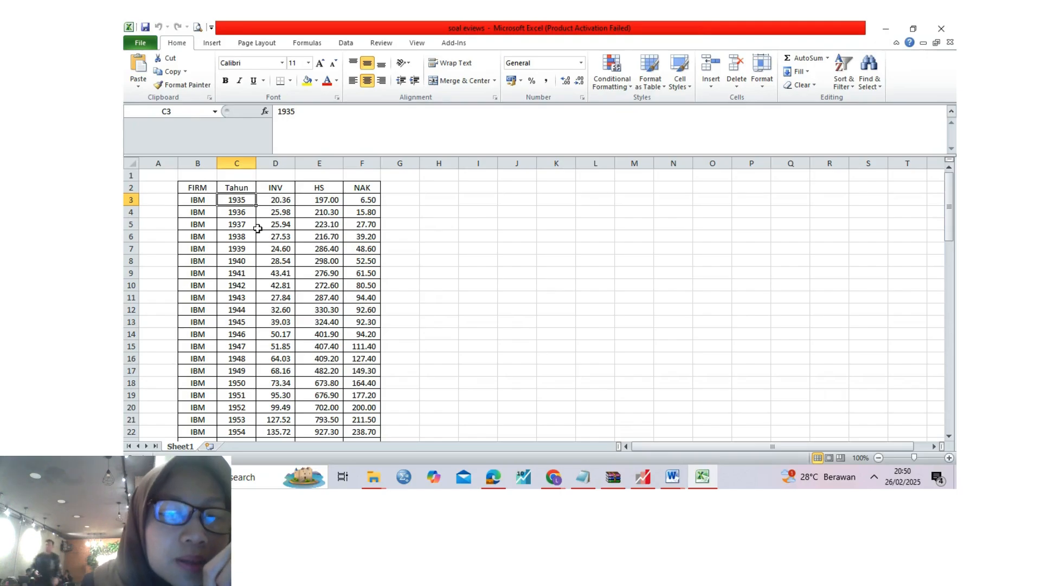
# Look down the FIRM column through the IBM records to the first GOOD record in cell B23.
pyautogui.press('Left')
pyautogui.press('Down')
pyautogui.press('Down')
pyautogui.press('Down')
pyautogui.press('Down')
pyautogui.press('Down')
pyautogui.press('Down')
pyautogui.press('Down')
pyautogui.press('Down')
pyautogui.press('Down')
pyautogui.press('Down')
pyautogui.press('Down')
pyautogui.press('Down')
pyautogui.press('Down')
pyautogui.press('Down')
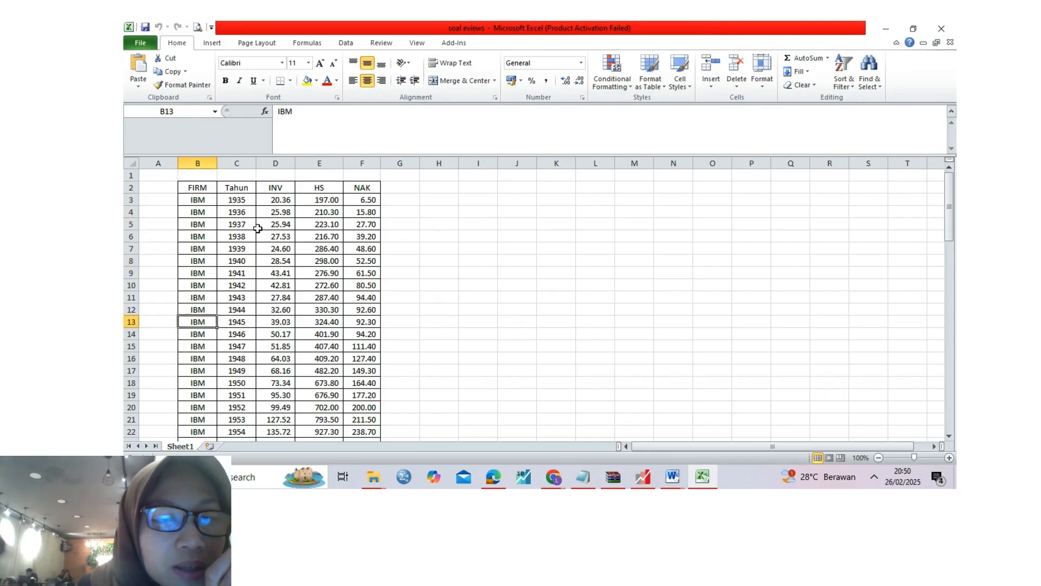
pyautogui.press('Up')
pyautogui.press('Down')
pyautogui.press('Down')
pyautogui.press('Down')
pyautogui.press('Down')
pyautogui.press('Down')
pyautogui.press('Down')
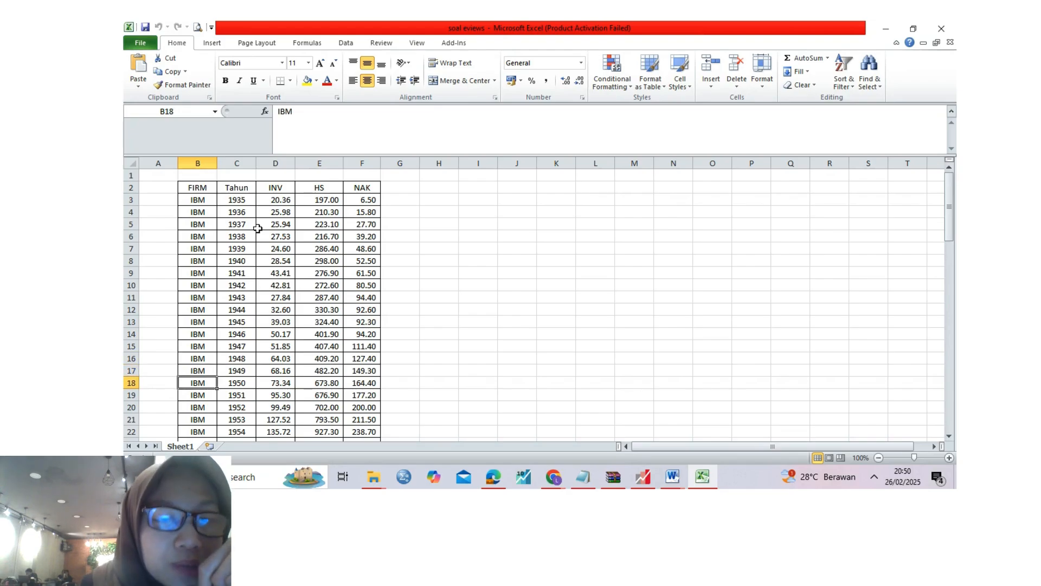
pyautogui.press('Down')
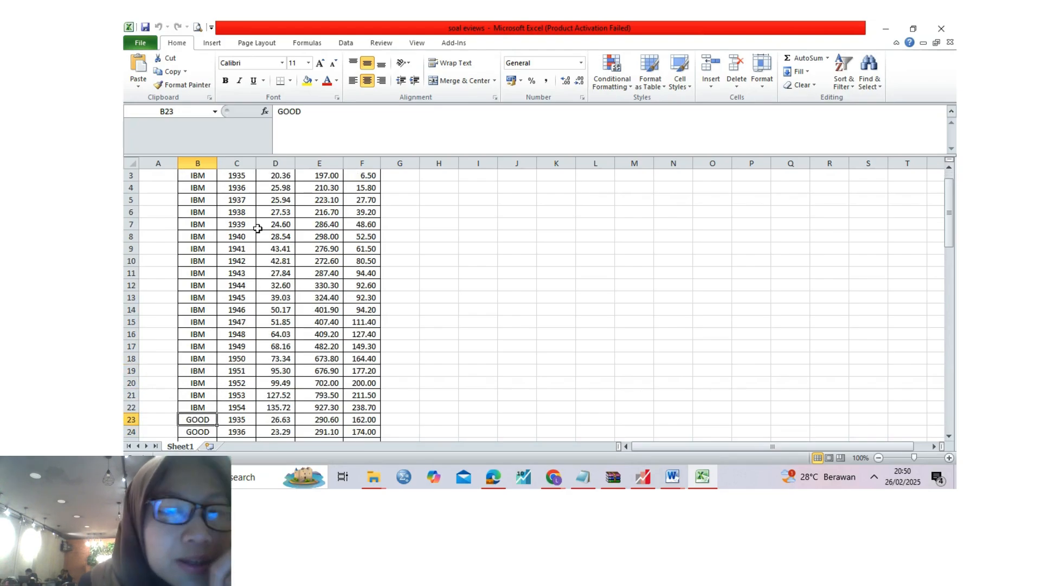
# Return to the top of the FIRM column, and examine the Tahun header and the first year in cell C3.
pyautogui.press('Up')
pyautogui.press('Up')
pyautogui.press('Up')
pyautogui.press('Up')
pyautogui.press('Up')
pyautogui.press('Up')
pyautogui.press('Up')
pyautogui.press('Up')
pyautogui.press('Up')
pyautogui.press('Up')
pyautogui.press('Up')
pyautogui.press('Up')
pyautogui.press('Up')
pyautogui.press('Up')
pyautogui.press('Up')
pyautogui.press('Up')
pyautogui.press('Up')
pyautogui.press('Up')
pyautogui.press('Up')
pyautogui.press('Up')
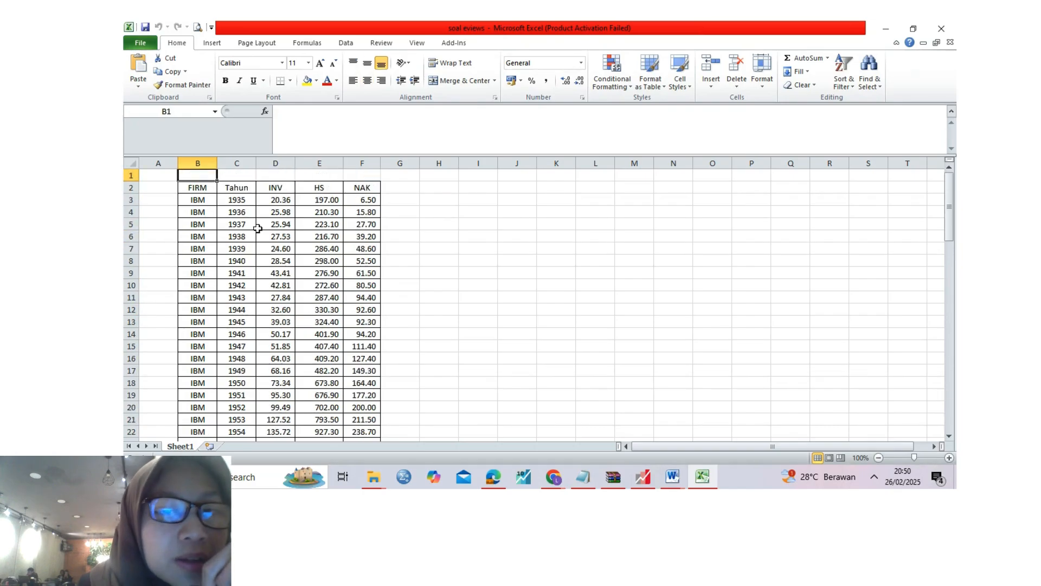
pyautogui.press('Right')
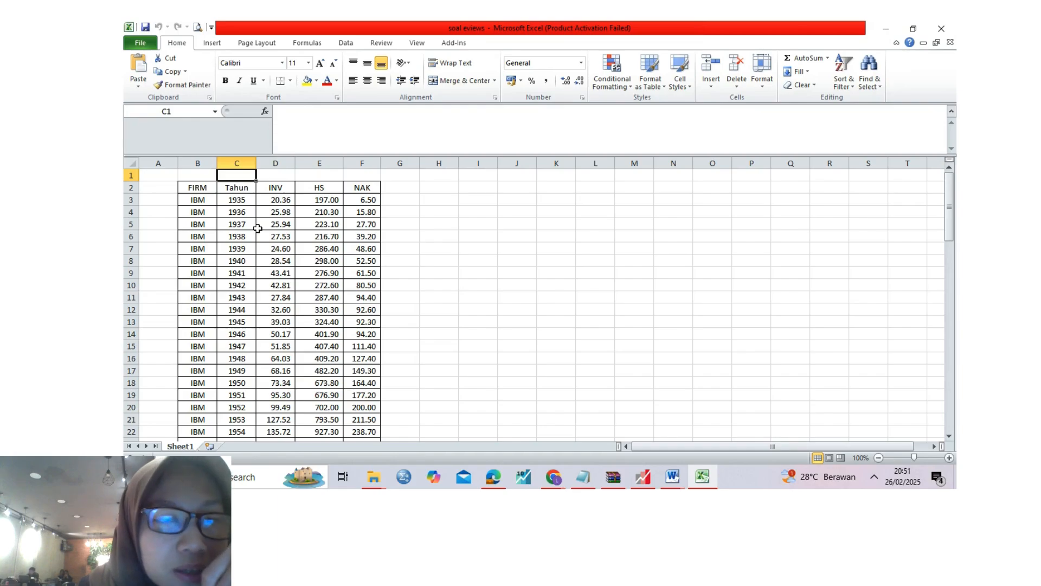
pyautogui.press('Down')
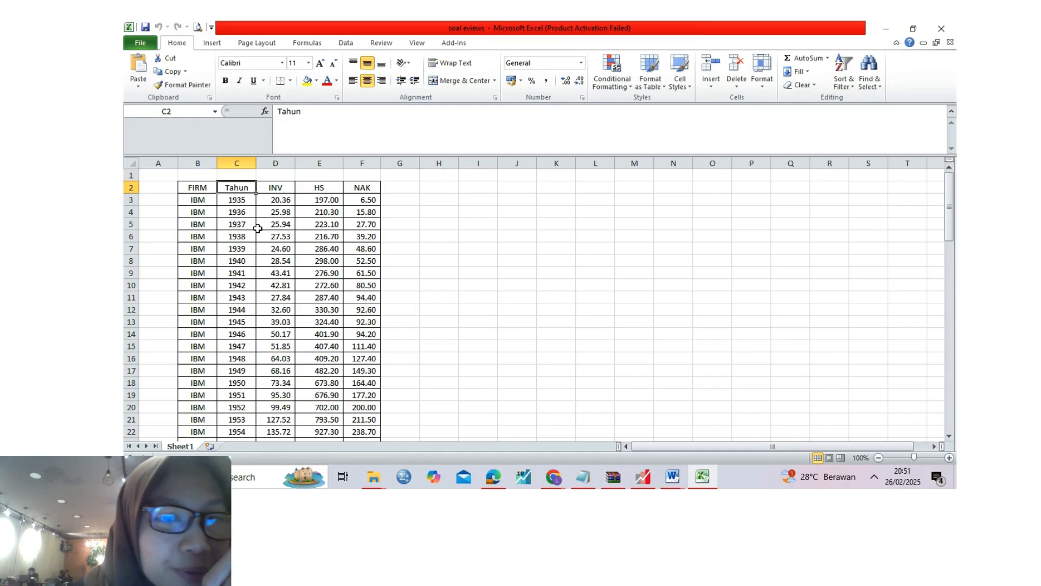
pyautogui.press('Down')
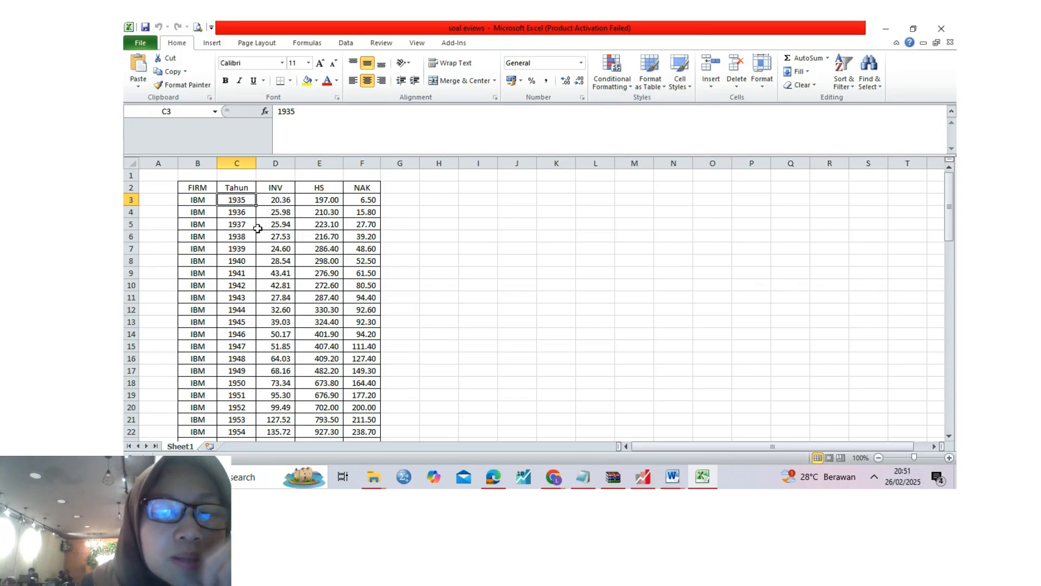
# Look down the INV column from the first IBM record into the GOOD records, as far as cell D33.
pyautogui.press('Right')
pyautogui.press('Down')
pyautogui.press('Down')
pyautogui.press('Down')
pyautogui.press('Down')
pyautogui.press('Down')
pyautogui.press('Down')
pyautogui.press('Down')
pyautogui.press('Down')
pyautogui.press('Down')
pyautogui.press('Down')
pyautogui.press('Down')
pyautogui.press('Down')
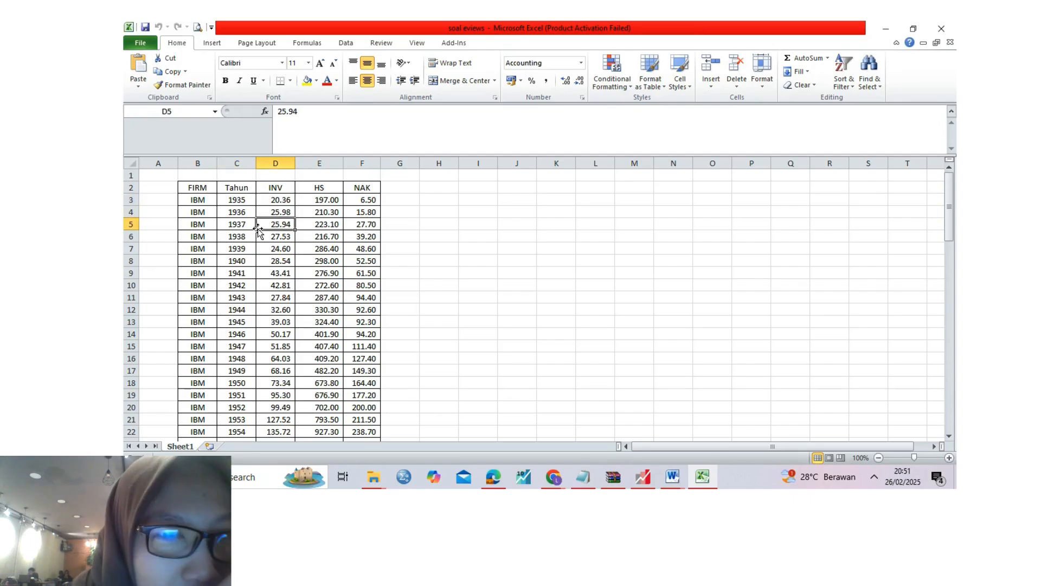
pyautogui.press('Down')
pyautogui.press('Down')
pyautogui.press('Down')
pyautogui.press('Down')
pyautogui.press('Down')
pyautogui.press('Down')
pyautogui.press('Down')
pyautogui.press('Down')
pyautogui.press('Down')
pyautogui.press('Down')
pyautogui.press('Down')
pyautogui.press('Down')
pyautogui.press('Down')
pyautogui.press('Down')
pyautogui.press('Down')
pyautogui.press('Down')
pyautogui.press('Down')
pyautogui.press('Down')
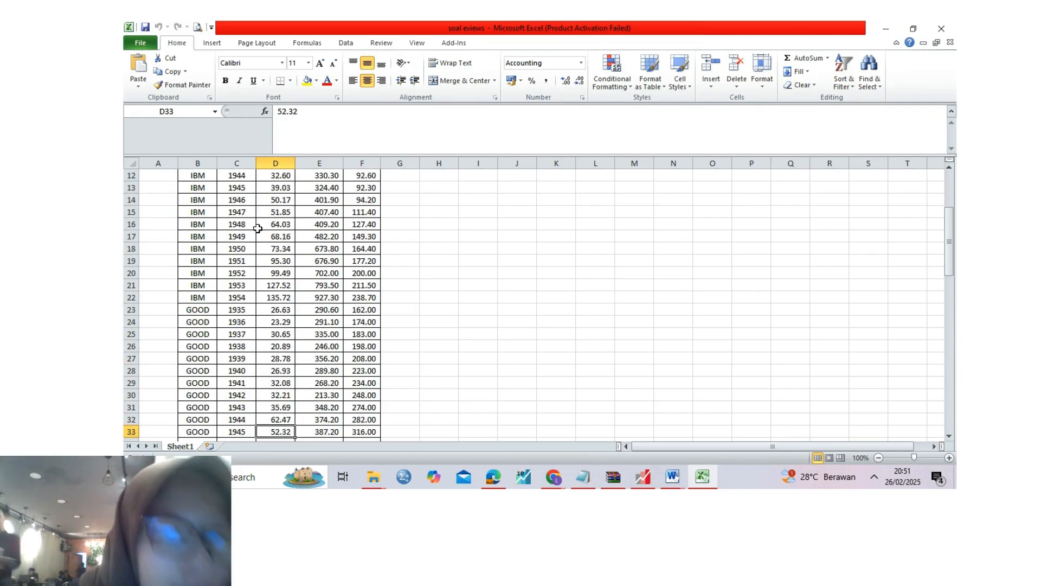
# Continue down the INV column through the remaining GOOD records and the UO records to the US record in cell D67.
pyautogui.press('Down')
pyautogui.press('Down')
pyautogui.press('Down')
pyautogui.press('Down')
pyautogui.press('Down')
pyautogui.press('Down')
pyautogui.press('Down')
pyautogui.press('Down')
pyautogui.press('Down')
pyautogui.press('Down')
pyautogui.press('Down')
pyautogui.press('Down')
pyautogui.press('Down')
pyautogui.press('Down')
pyautogui.press('Down')
pyautogui.press('Down')
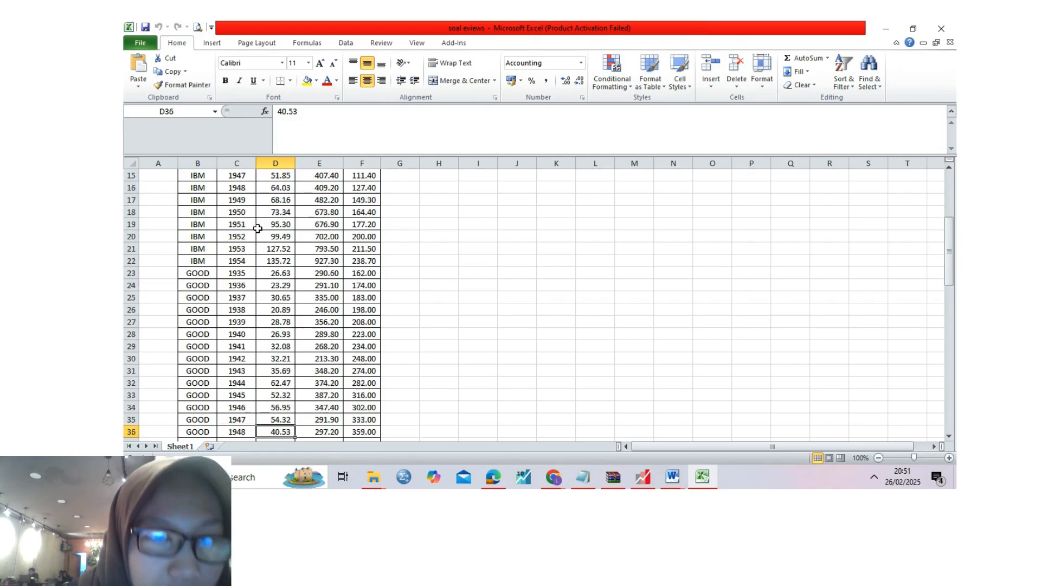
pyautogui.press('Down')
pyautogui.press('Down')
pyautogui.press('Down')
pyautogui.press('Down')
pyautogui.press('Down')
pyautogui.press('Down')
pyautogui.press('Down')
pyautogui.press('Down')
pyautogui.press('Down')
pyautogui.press('Down')
pyautogui.press('Down')
pyautogui.press('Down')
pyautogui.press('Down')
pyautogui.press('Down')
pyautogui.press('Down')
pyautogui.press('Down')
pyautogui.press('Down')
pyautogui.press('Down')
pyautogui.press('Down')
pyautogui.press('Down')
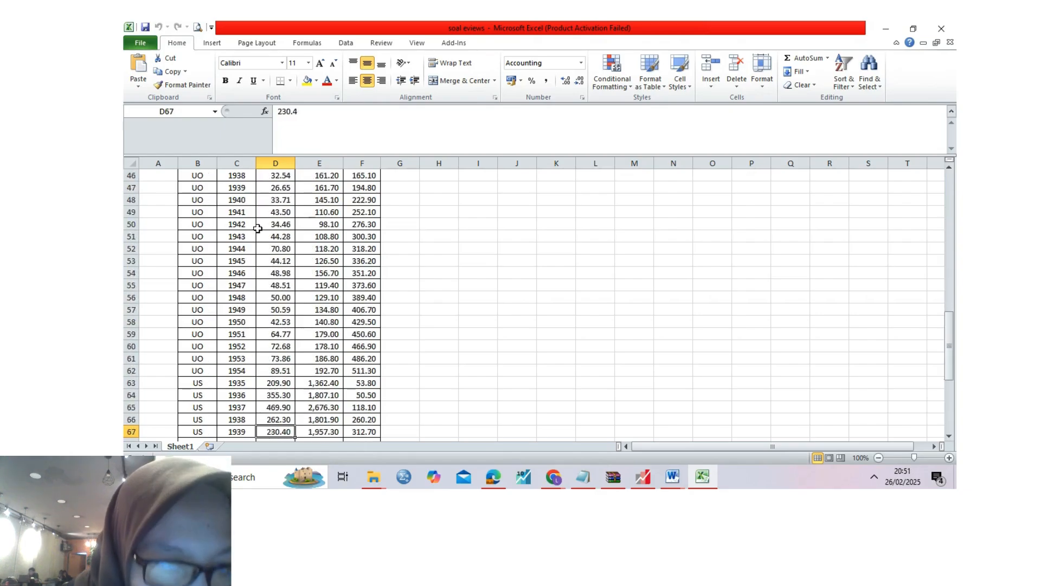
# Examine the HS column's US records from the 1940s down past the end of the dataset.
pyautogui.press('Right')
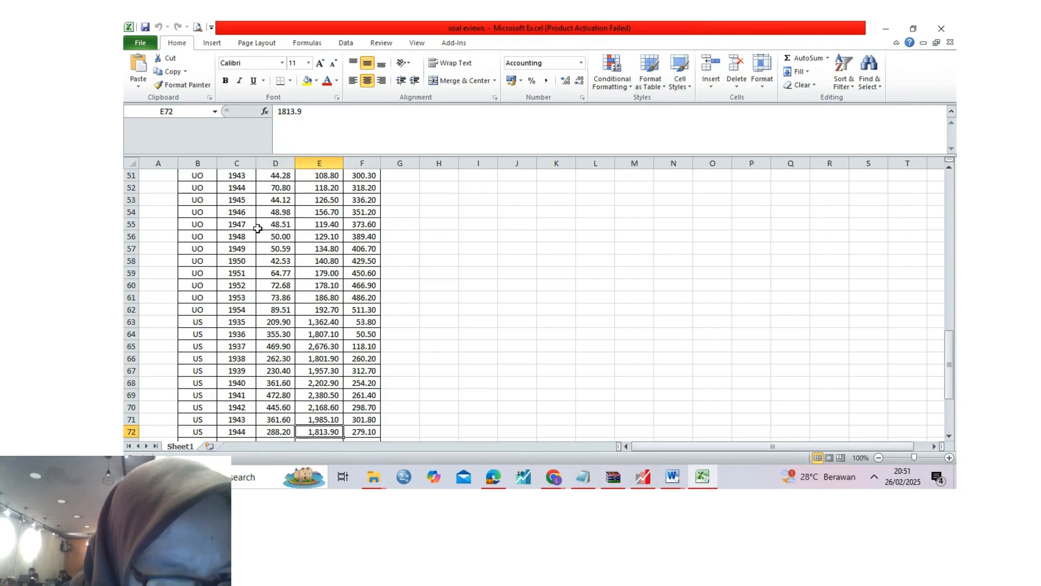
pyautogui.press('Up')
pyautogui.press('Up')
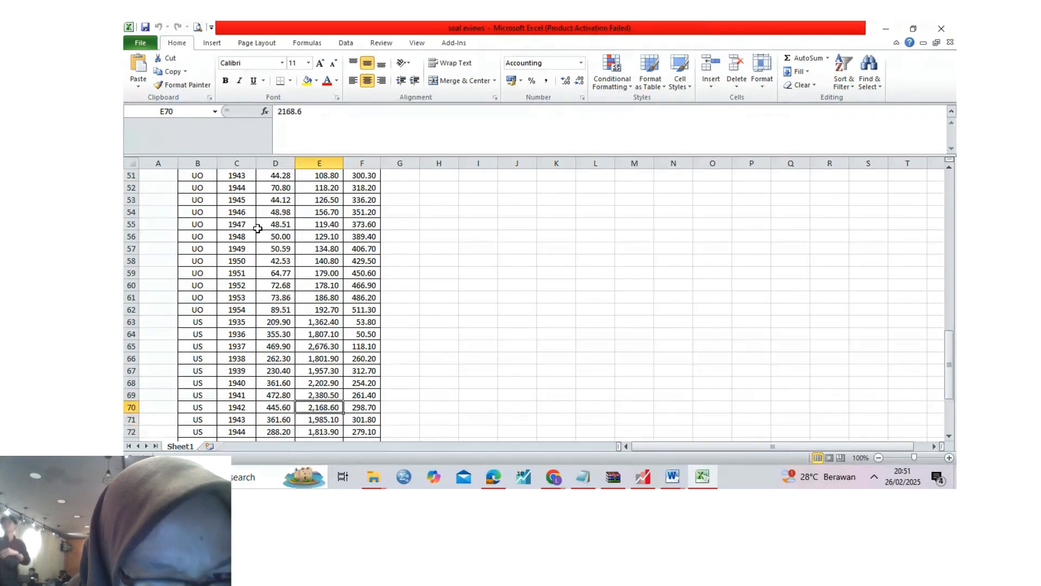
pyautogui.press('Down')
pyautogui.press('Down')
pyautogui.press('Down')
pyautogui.press('Down')
pyautogui.press('Down')
pyautogui.press('Down')
pyautogui.press('Down')
pyautogui.press('Down')
pyautogui.press('Down')
pyautogui.press('Down')
pyautogui.press('Down')
pyautogui.press('Down')
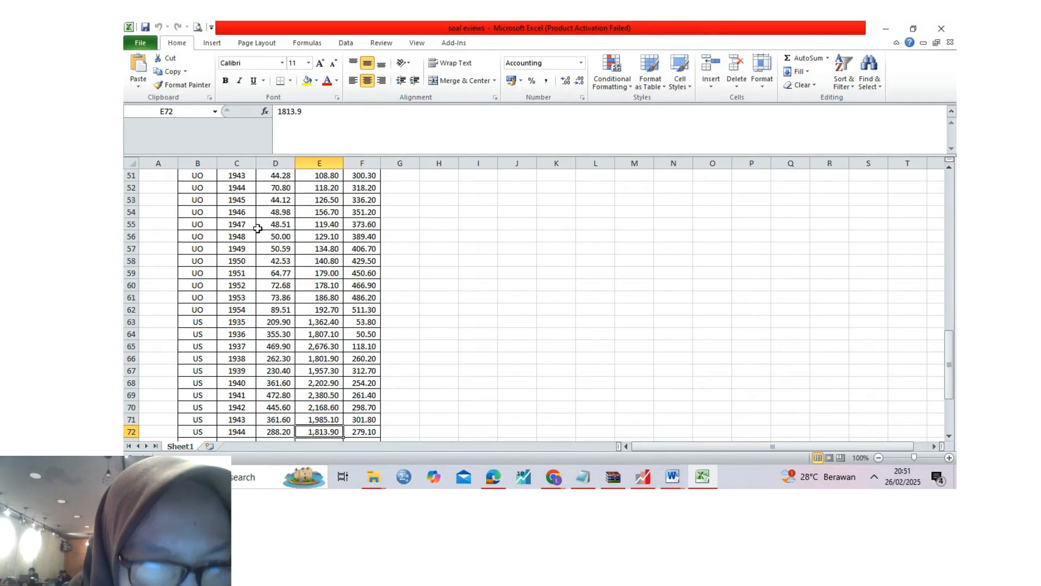
pyautogui.press('Down')
pyautogui.press('Down')
pyautogui.press('Down')
pyautogui.press('Down')
pyautogui.press('Down')
pyautogui.press('Down')
pyautogui.press('Down')
pyautogui.press('Down')
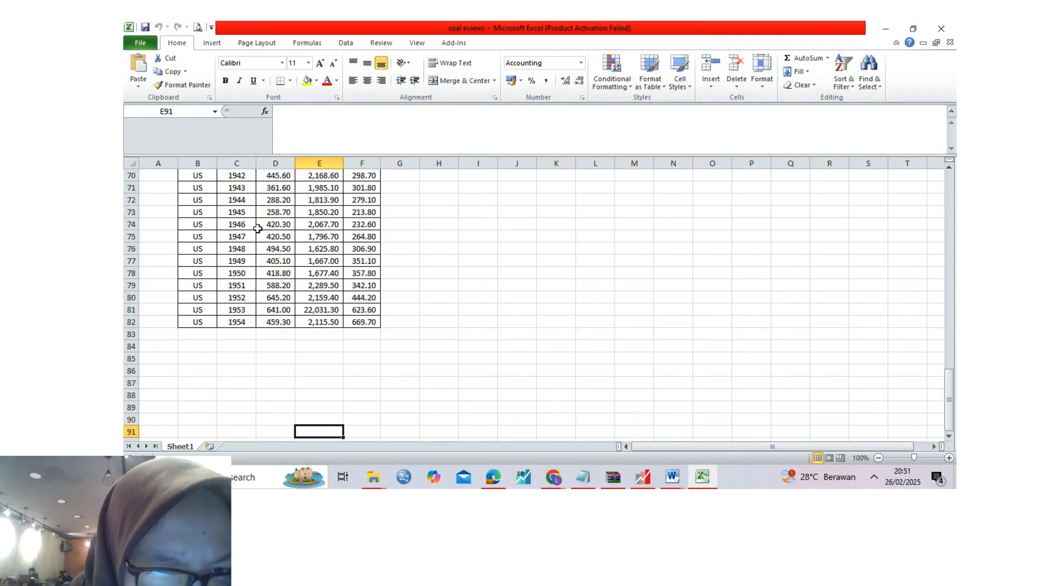
# Return from the empty rows to the US 1953 HS value in cell E81.
pyautogui.press('Up')
pyautogui.press('Up')
pyautogui.press('Up')
pyautogui.press('Up')
pyautogui.press('Up')
pyautogui.press('Up')
pyautogui.press('Up')
pyautogui.press('Up')
pyautogui.press('Up')
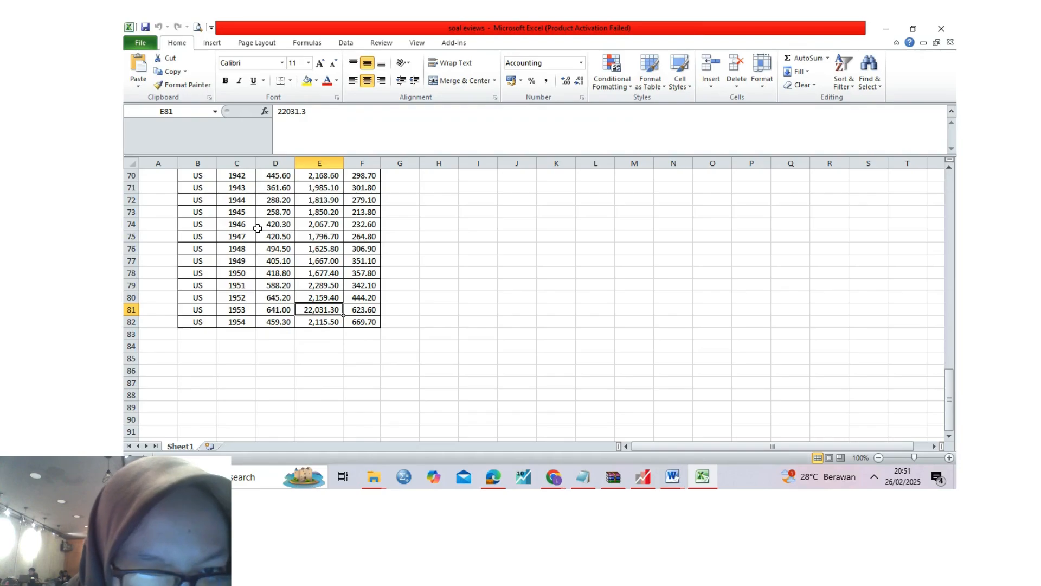
# Look up the NAK column from the last US records into the UO records, as far as cell F59.
pyautogui.press('Right')
pyautogui.press('Up')
pyautogui.press('Up')
pyautogui.press('Up')
pyautogui.press('Up')
pyautogui.press('Up')
pyautogui.press('Up')
pyautogui.press('Up')
pyautogui.press('Up')
pyautogui.press('Up')
pyautogui.press('Up')
pyautogui.press('Up')
pyautogui.press('Up')
pyautogui.press('Up')
pyautogui.press('Up')
pyautogui.press('Up')
pyautogui.press('Up')
pyautogui.press('Up')
pyautogui.press('Up')
pyautogui.press('Up')
pyautogui.press('Up')
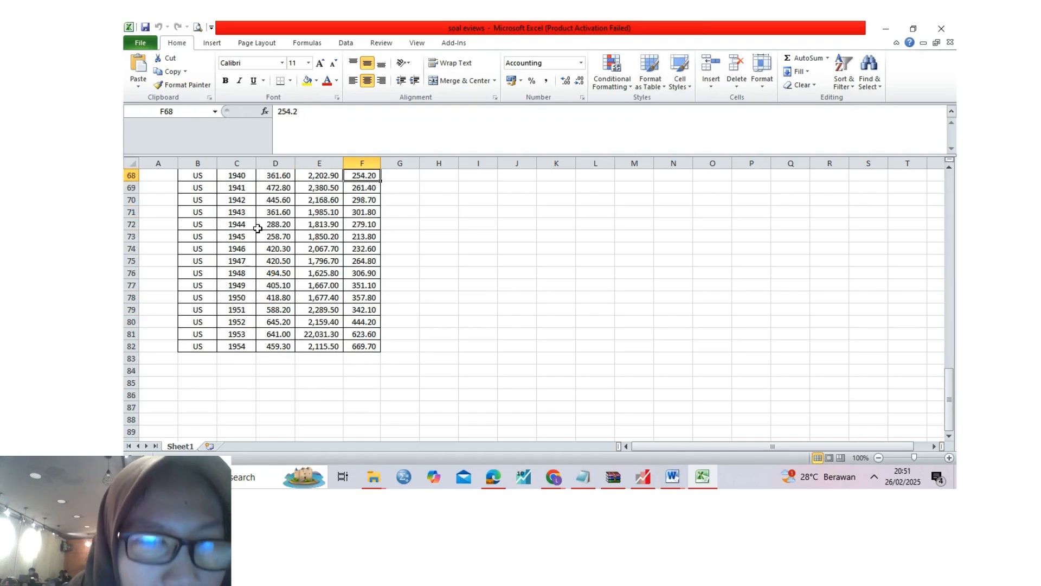
pyautogui.press('Down')
pyautogui.press('Down')
pyautogui.press('Down')
pyautogui.press('Down')
pyautogui.press('Down')
pyautogui.press('Down')
pyautogui.press('Down')
pyautogui.press('Down')
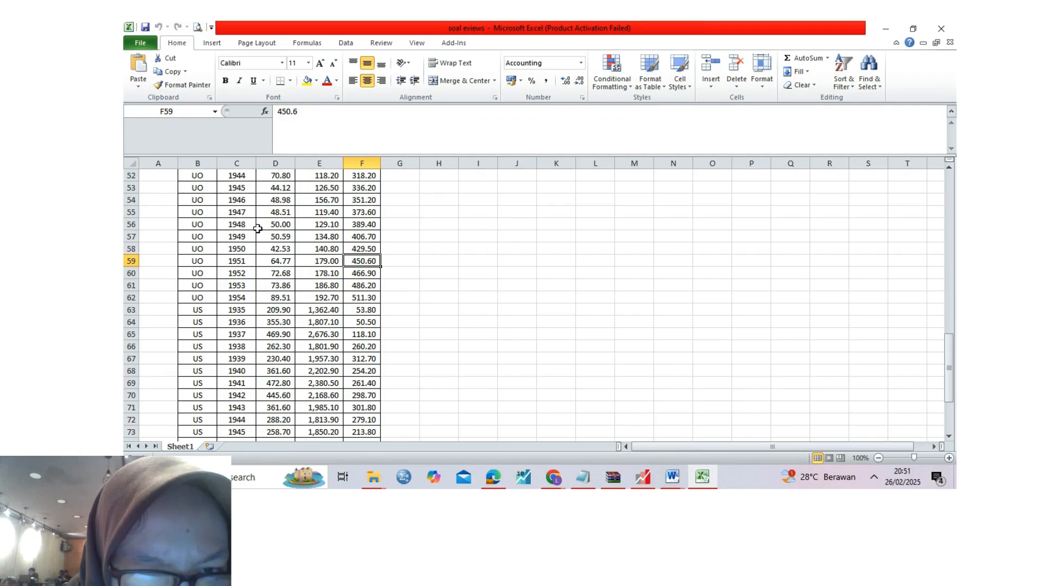
pyautogui.press('Down')
# Continue up the NAK column through the UO records to the GOOD 1948 record in cell F36.
pyautogui.press('Up')
pyautogui.press('Up')
pyautogui.press('Up')
pyautogui.press('Up')
pyautogui.press('Up')
pyautogui.press('Up')
pyautogui.press('Up')
pyautogui.press('Up')
pyautogui.press('Up')
pyautogui.press('Up')
pyautogui.press('Up')
pyautogui.press('Up')
pyautogui.press('Up')
pyautogui.press('Up')
pyautogui.press('Up')
pyautogui.press('Up')
pyautogui.press('Up')
pyautogui.press('Up')
pyautogui.press('Up')
pyautogui.press('Up')
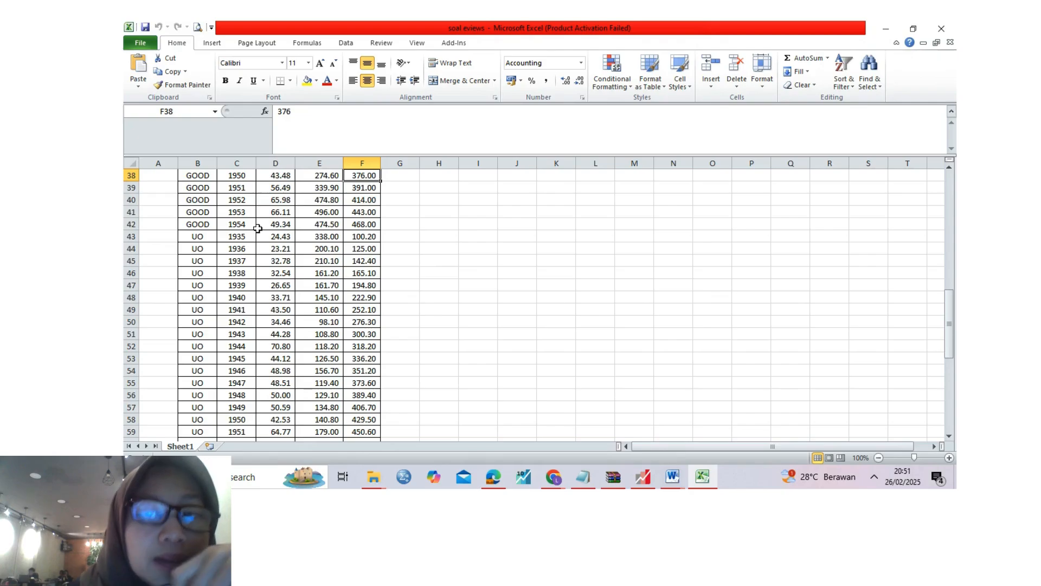
pyautogui.press('Up')
pyautogui.press('Up')
pyautogui.press('Up')
pyautogui.press('Up')
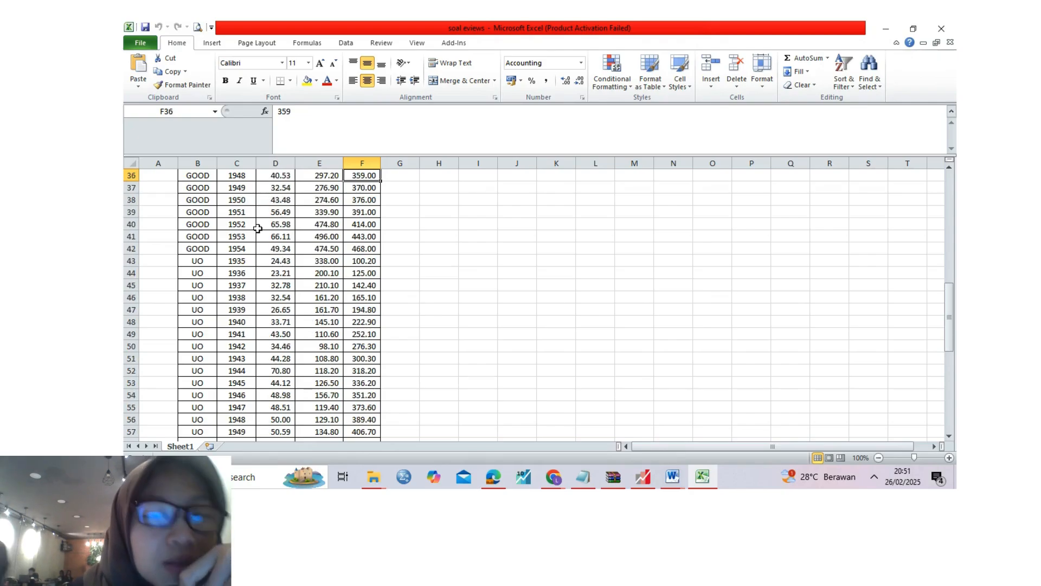
# Examine the HS column's GOOD records upward from 1948 to 1935 and into the last IBM records.
pyautogui.press('Left')
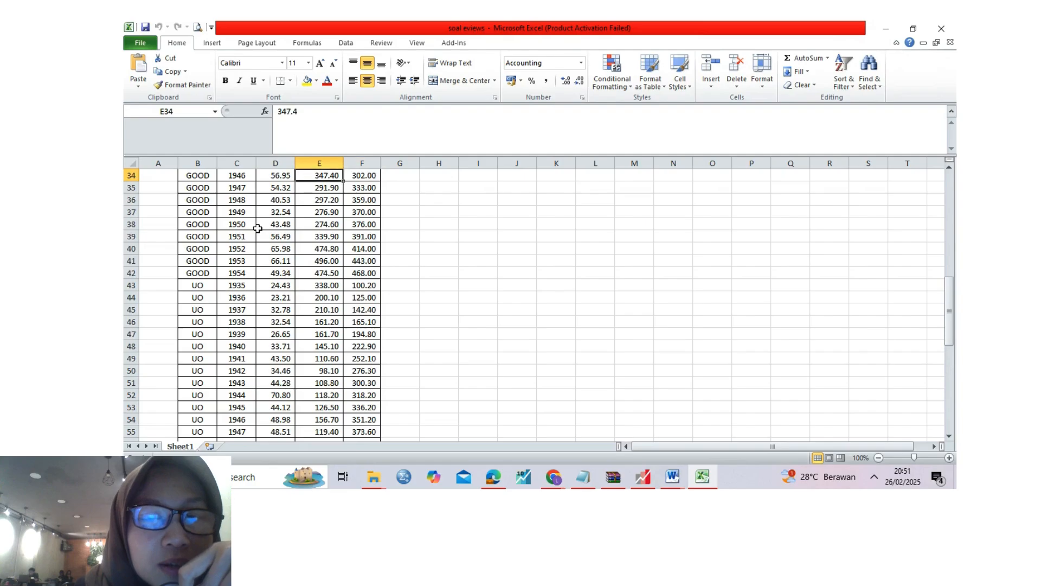
pyautogui.press('Up')
pyautogui.press('Up')
pyautogui.press('Up')
pyautogui.press('Up')
pyautogui.press('Up')
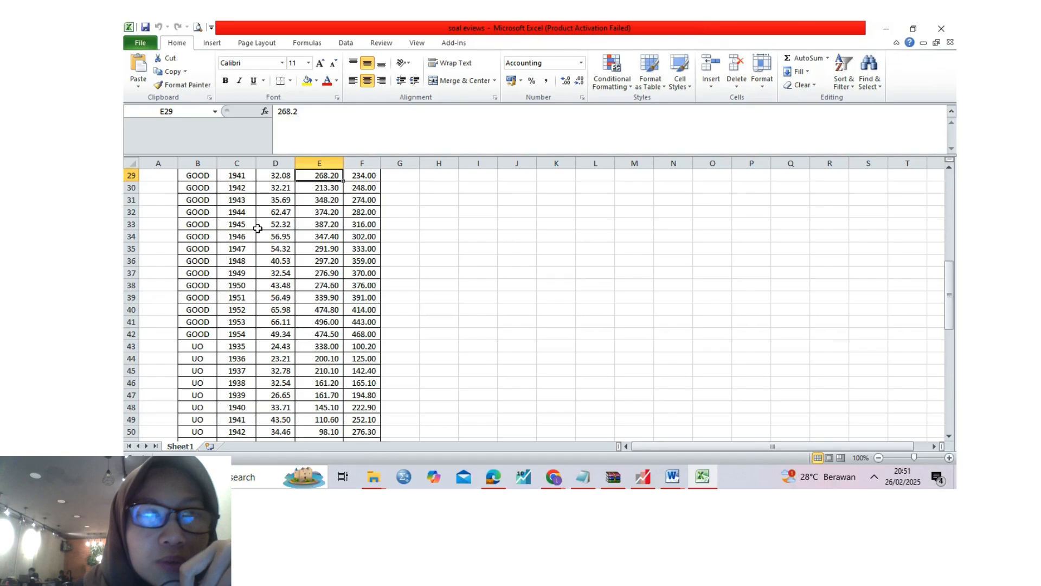
pyautogui.press('Up')
pyautogui.press('Up')
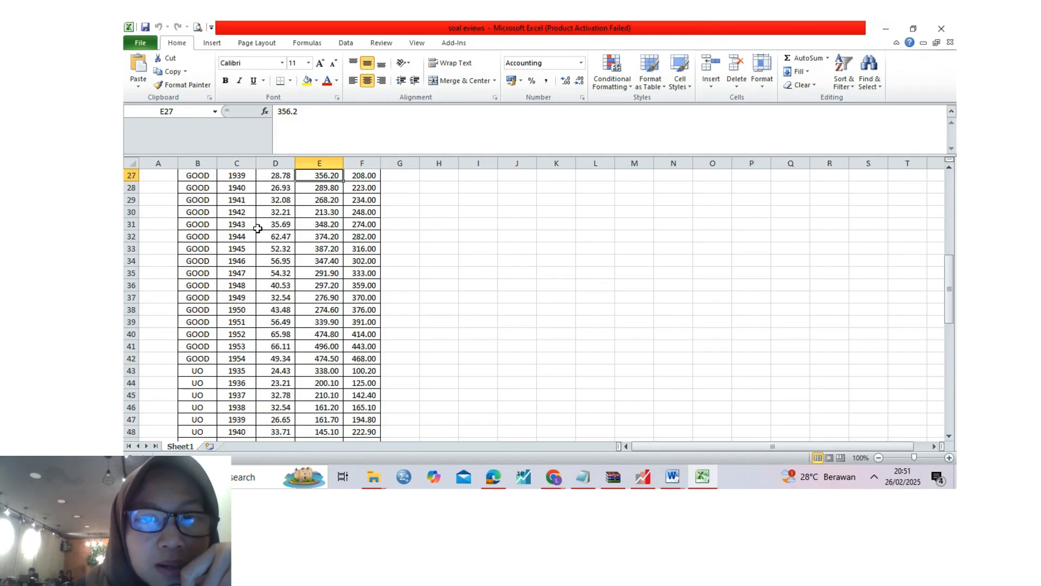
pyautogui.press('Up')
pyautogui.press('Up')
pyautogui.press('Up')
pyautogui.press('Up')
pyautogui.press('Up')
pyautogui.press('Up')
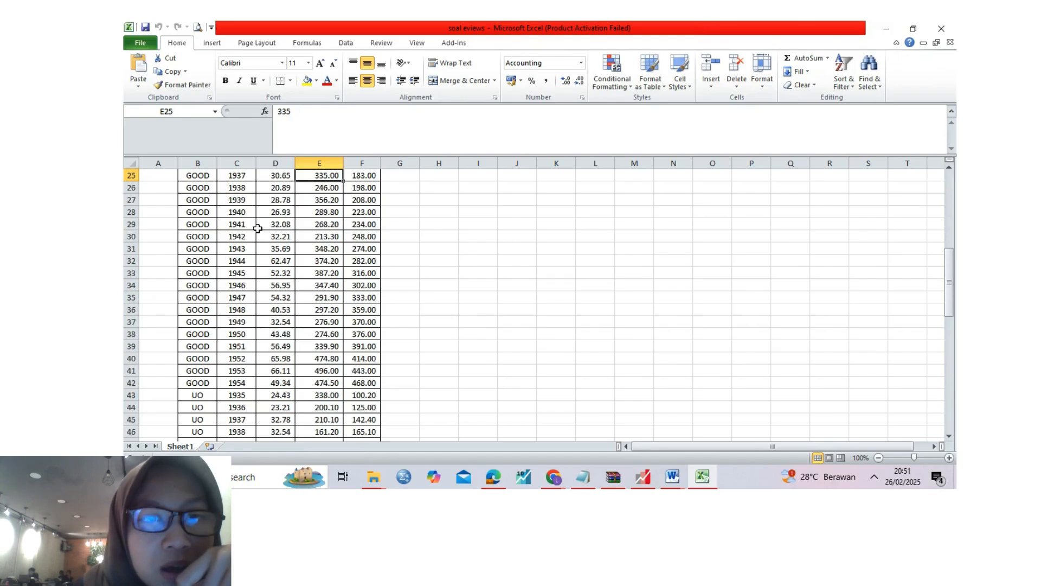
pyautogui.press('Up')
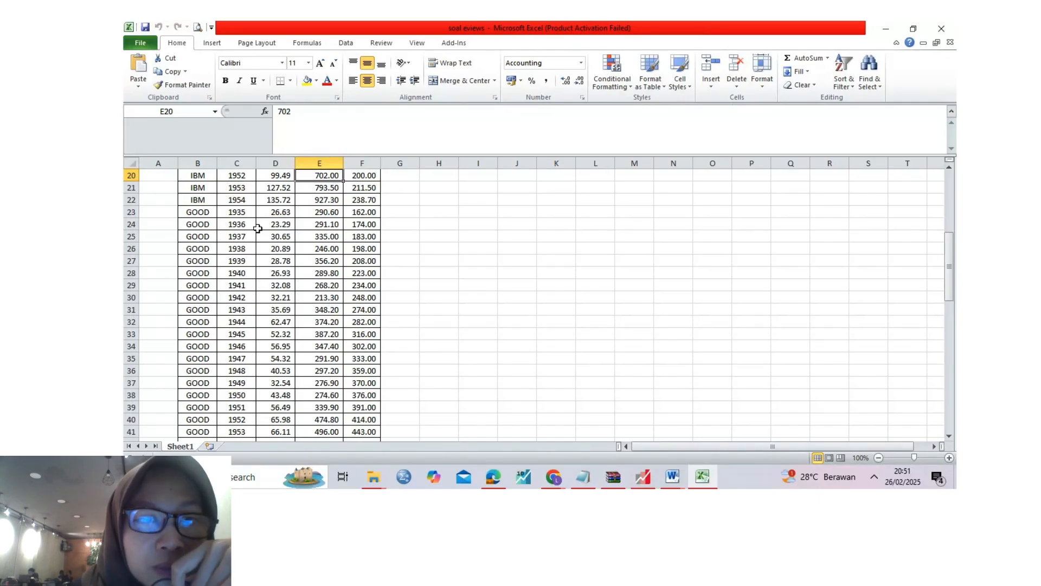
# Examine the HS column's IBM records from 1952 up past the header to cell E1.
pyautogui.press('Up')
pyautogui.press('Up')
pyautogui.press('Up')
pyautogui.press('Up')
pyautogui.press('Up')
pyautogui.press('Up')
pyautogui.press('Up')
pyautogui.press('Up')
pyautogui.press('Up')
pyautogui.press('Up')
pyautogui.press('Up')
pyautogui.press('Up')
pyautogui.press('Up')
pyautogui.press('Up')
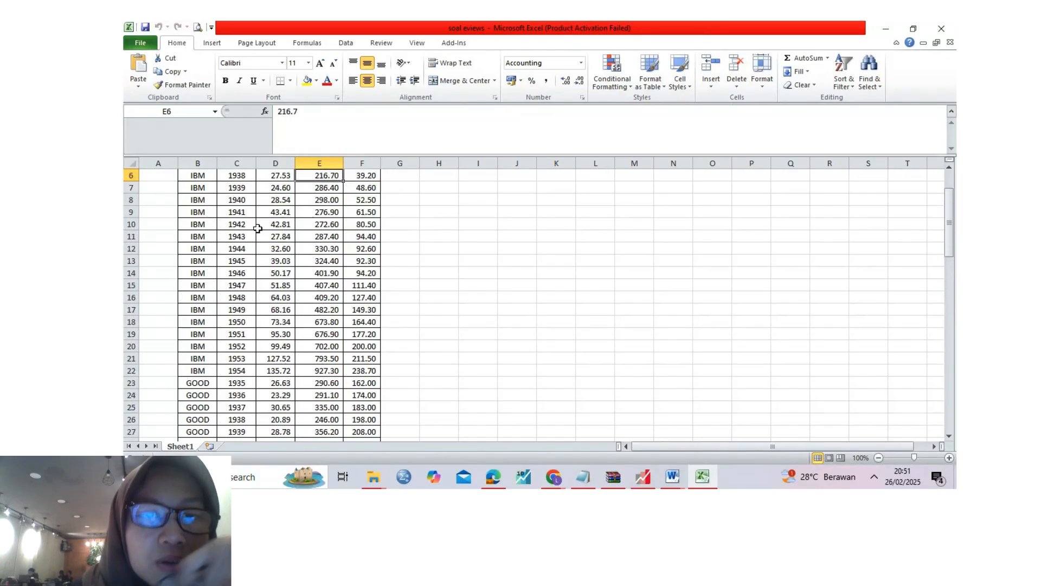
pyautogui.press('Up')
pyautogui.press('Up')
pyautogui.press('Up')
pyautogui.press('Up')
pyautogui.press('Up')
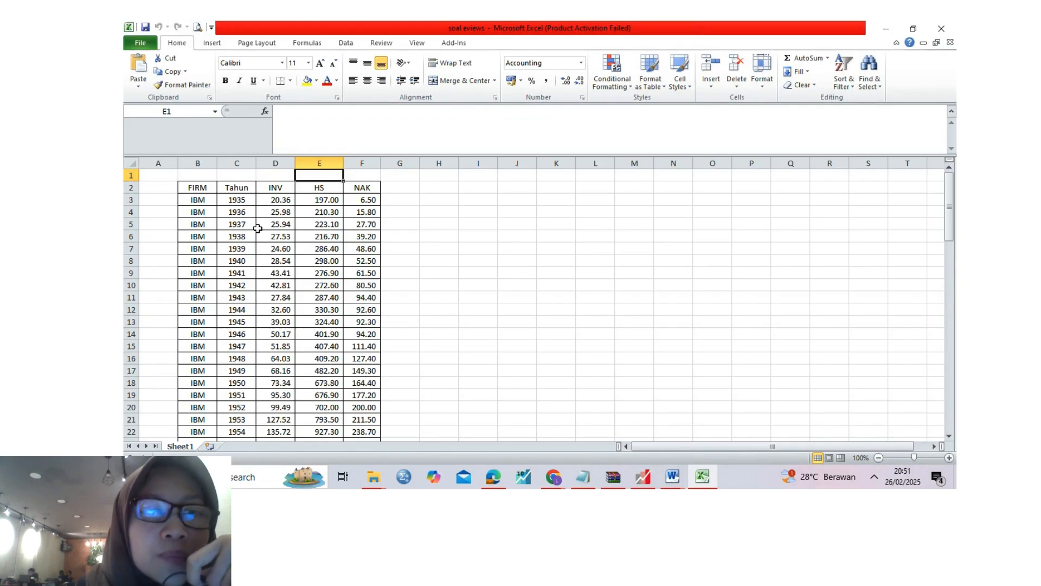
# Look over the dataset's heading row, from the empty column A across to HS and back to Tahun.
pyautogui.press('Left')
pyautogui.press('Left')
pyautogui.press('Left')
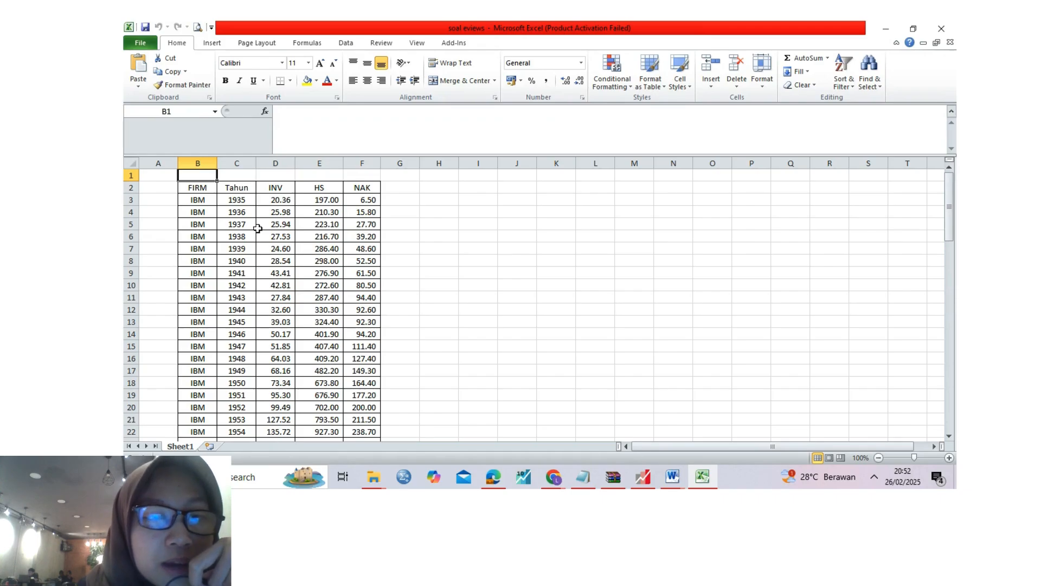
pyautogui.press('Left')
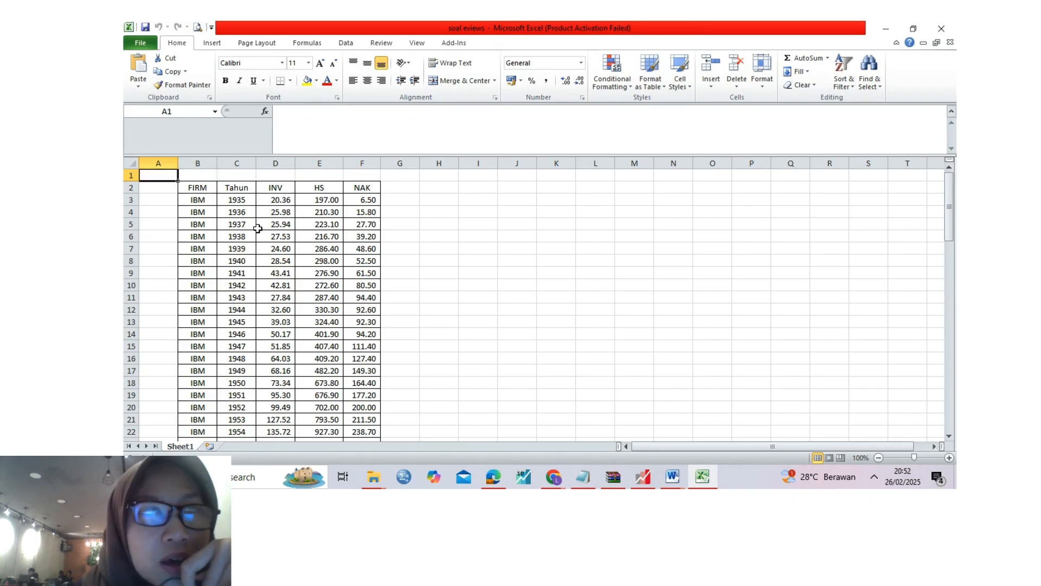
pyautogui.press('Down')
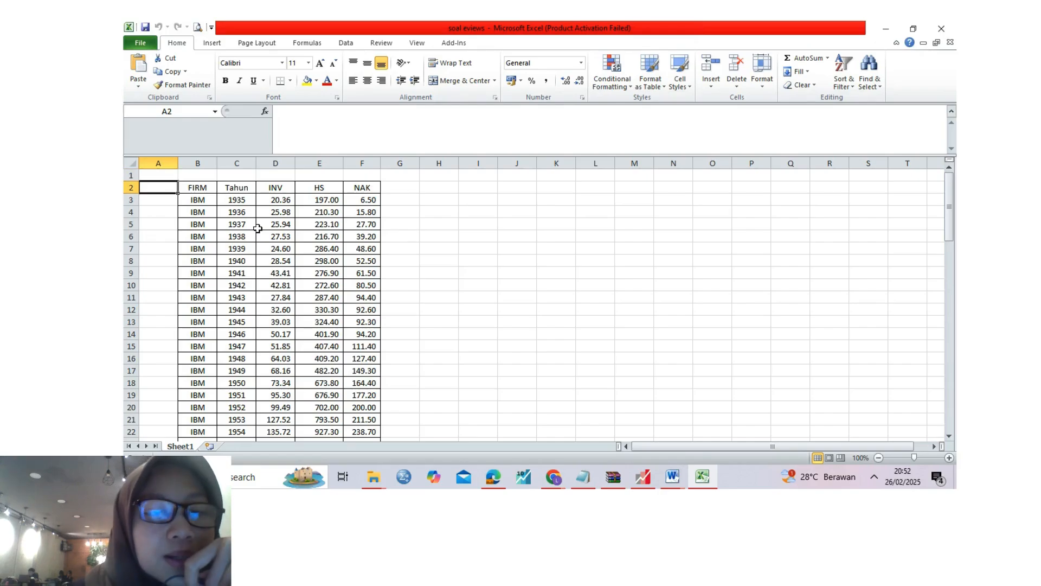
pyautogui.press('Right')
pyautogui.press('Right')
pyautogui.press('Right')
pyautogui.press('Right')
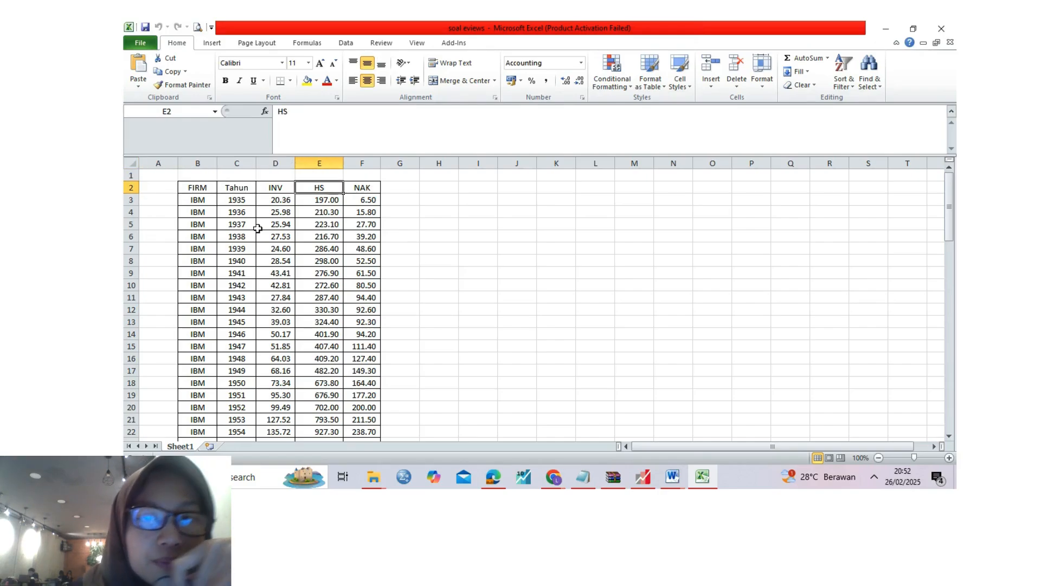
pyautogui.press('Left')
pyautogui.press('Left')
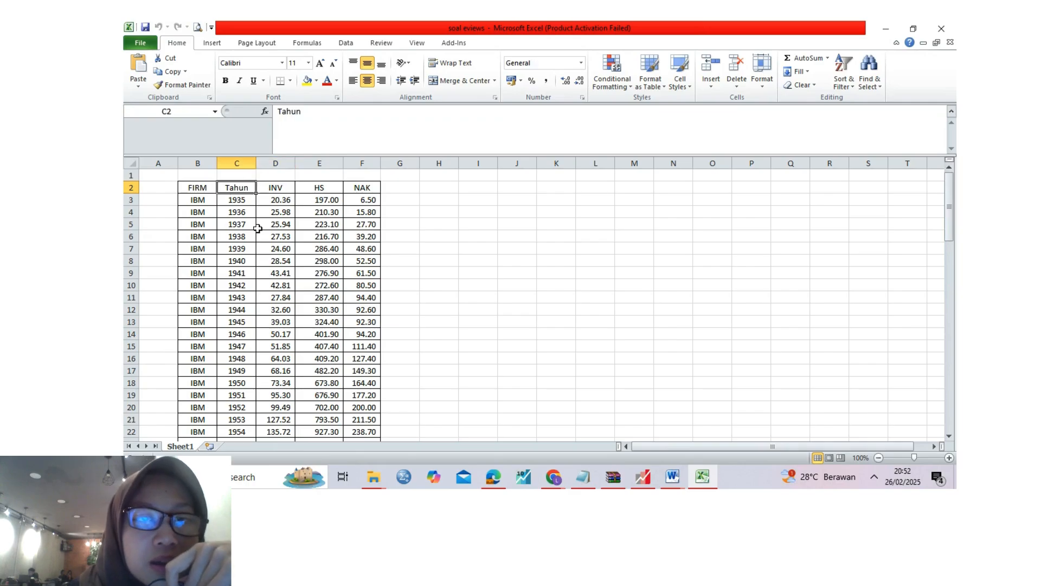
pyautogui.click(553, 476)
pyautogui.click(519, 421)
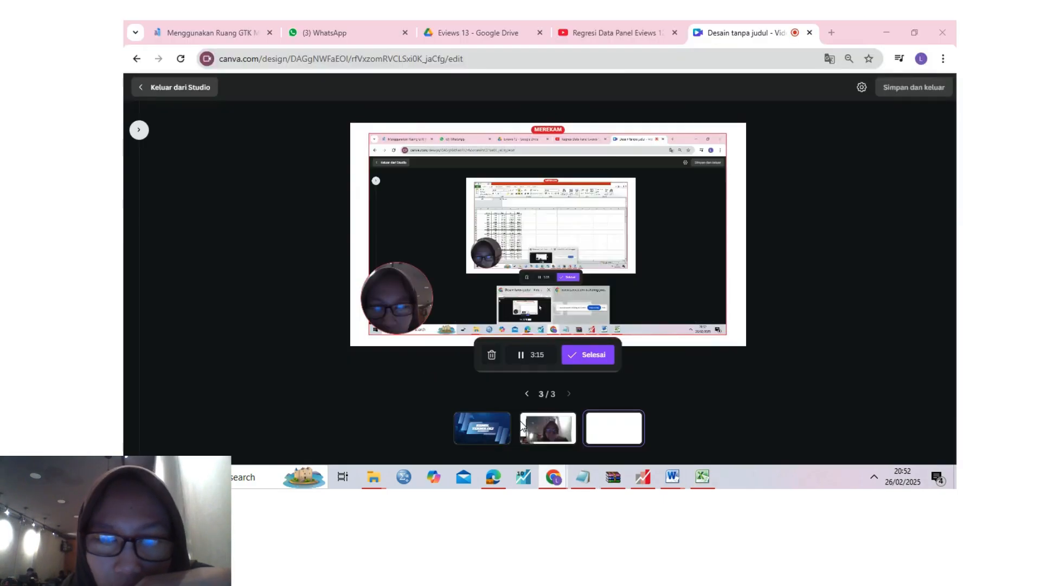
pyautogui.click(574, 356)
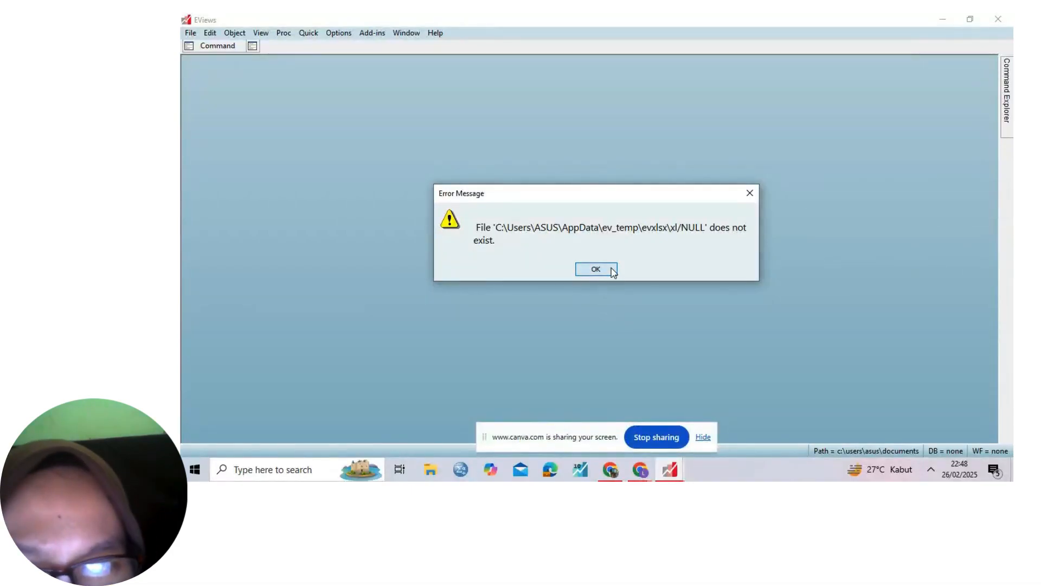
# Dismiss the missing-file error message in EViews and hide the screen-sharing notice.
pyautogui.click(596, 269)
pyautogui.click(701, 432)
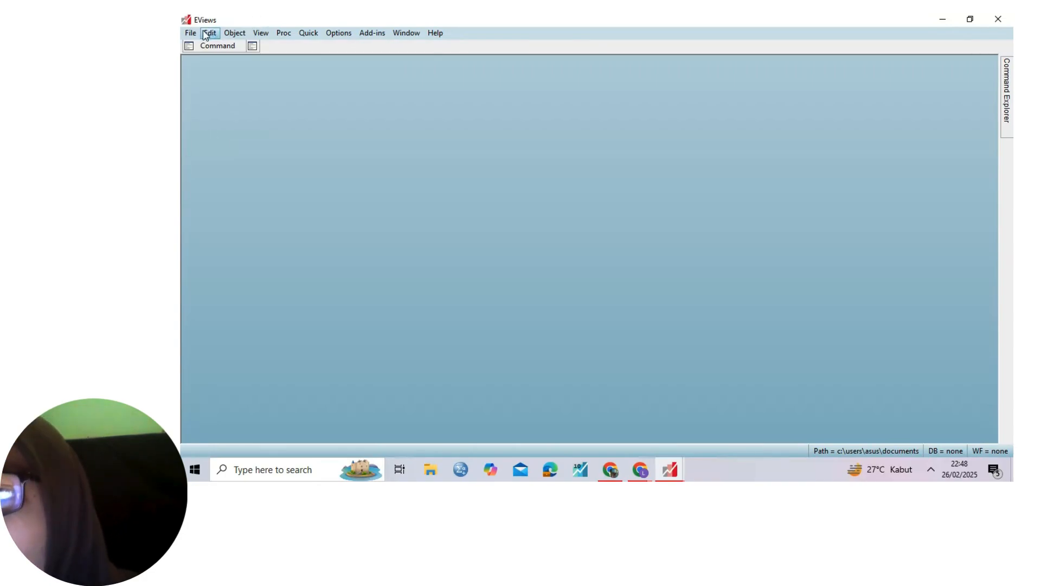
pyautogui.click(189, 36)
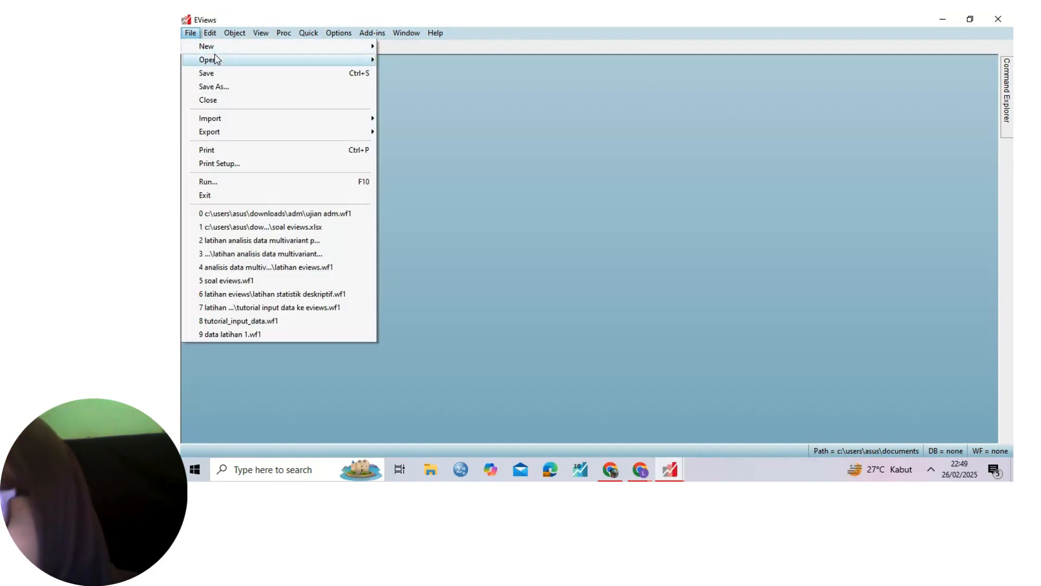
pyautogui.click(189, 36)
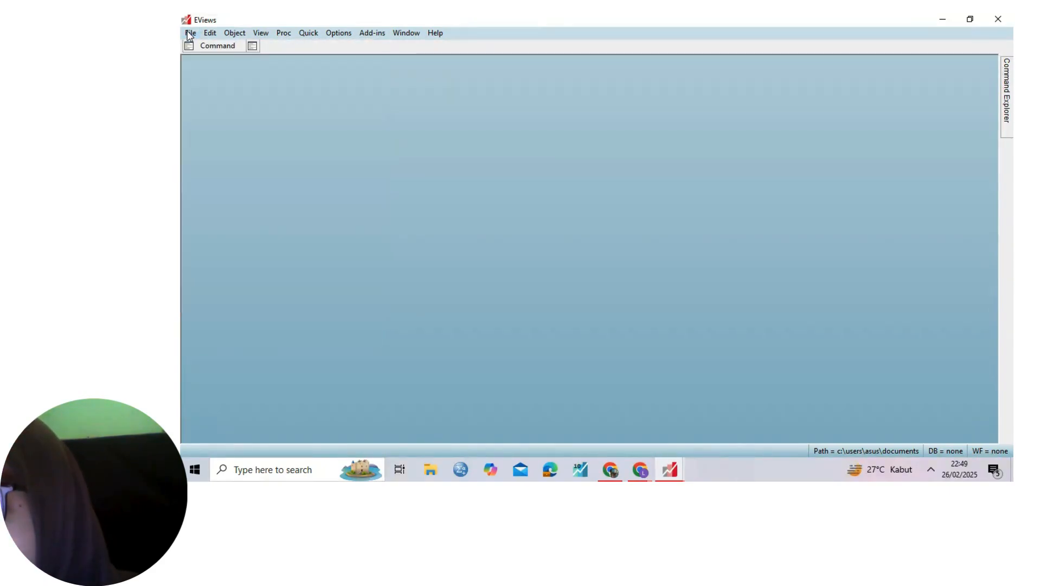
# Start opening foreign data as a workfile and browse to the ADM folder in Downloads.
pyautogui.click(191, 33)
pyautogui.moveTo(367, 50)
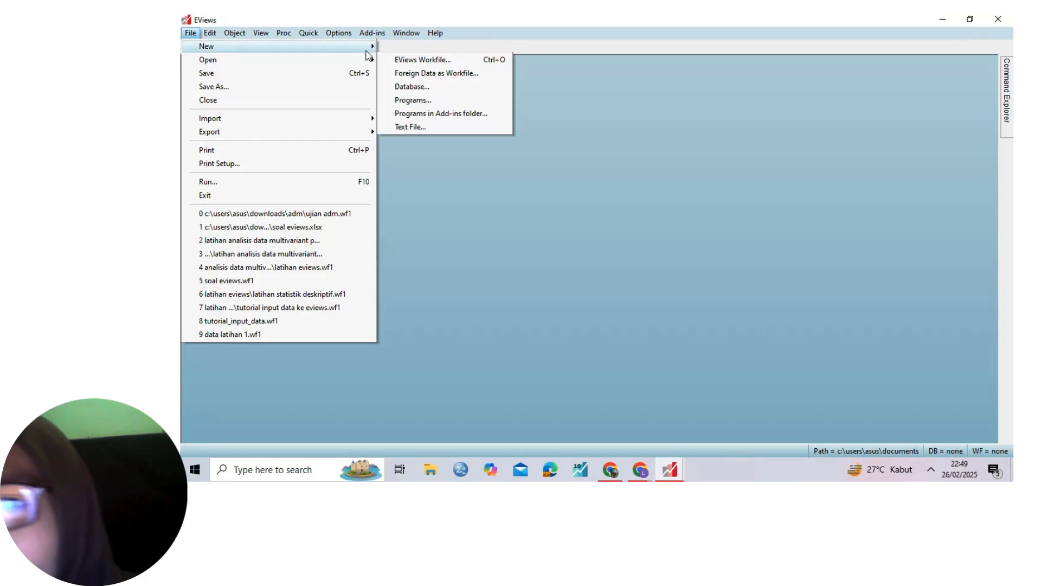
pyautogui.click(402, 75)
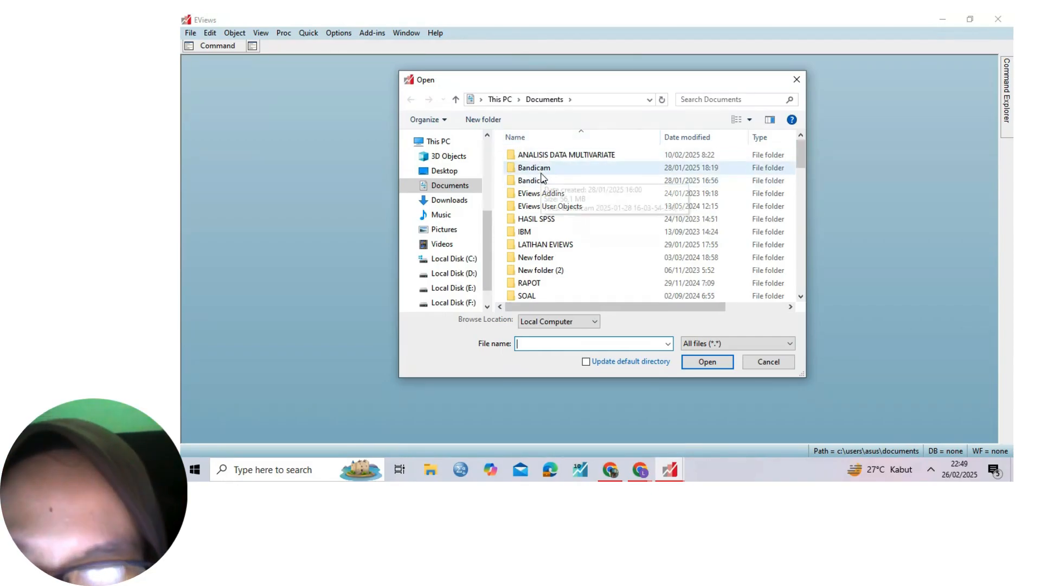
pyautogui.click(541, 173)
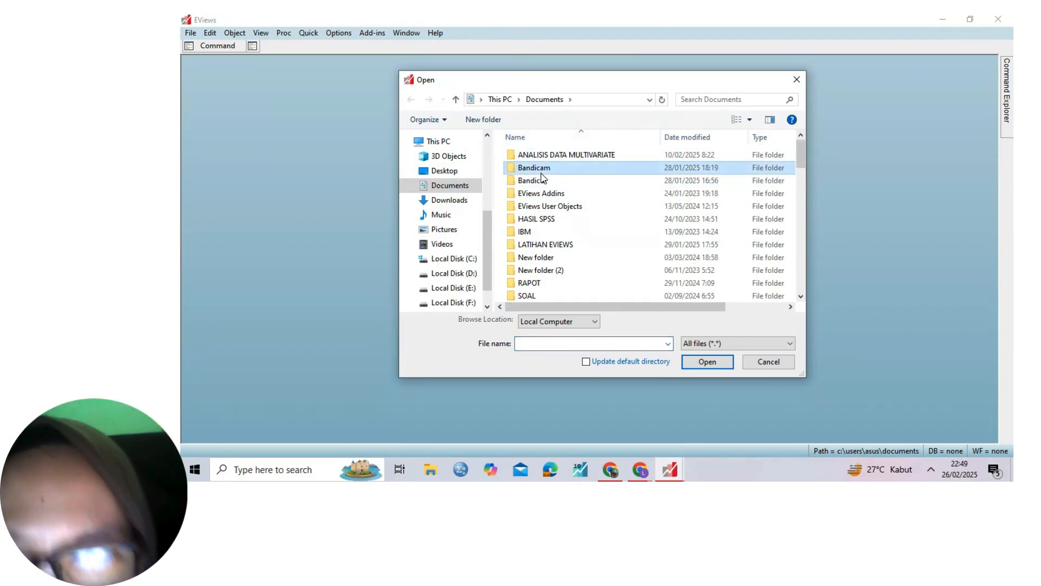
pyautogui.click(450, 200)
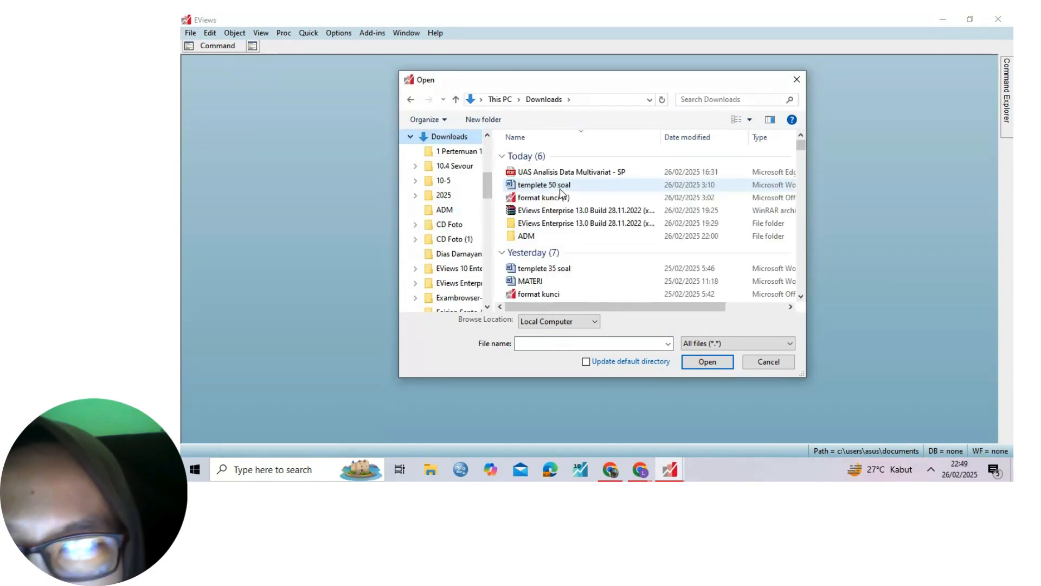
pyautogui.click(561, 189)
pyautogui.press('Down')
pyautogui.press('Down')
pyautogui.press('Down')
pyautogui.press('Down')
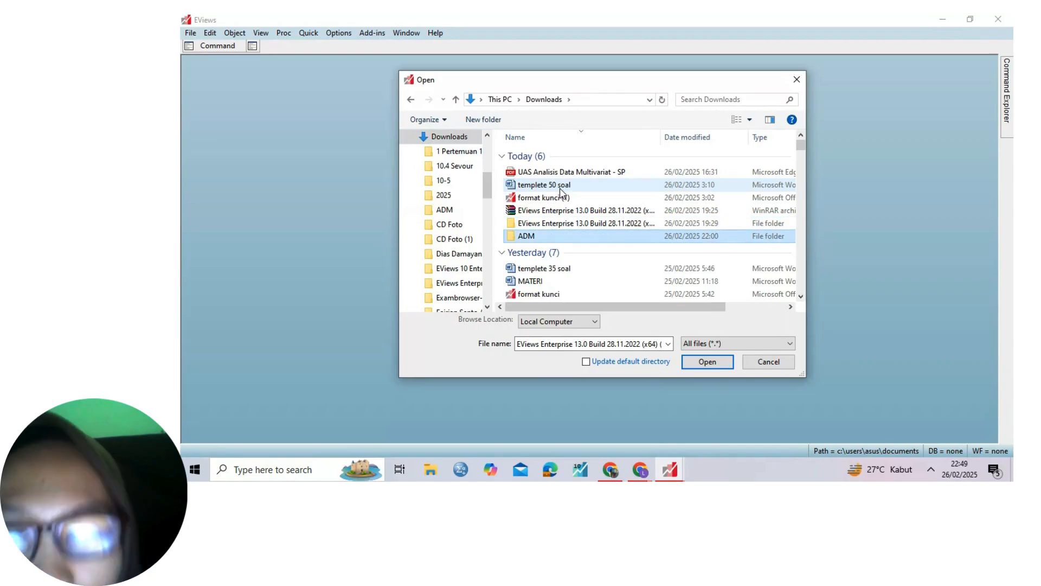
pyautogui.press('Return')
# Find and open the "soal eviews" Excel file in the ADM folder for import.
pyautogui.press('Down')
pyautogui.press('Down')
pyautogui.press('Down')
pyautogui.press('Down')
pyautogui.press('Down')
pyautogui.press('Down')
pyautogui.press('Down')
pyautogui.press('Down')
pyautogui.press('Down')
pyautogui.press('Down')
pyautogui.press('Down')
pyautogui.press('Down')
pyautogui.press('Down')
pyautogui.press('Down')
pyautogui.press('Down')
pyautogui.press('Down')
pyautogui.press('Down')
pyautogui.press('Down')
pyautogui.press('Down')
pyautogui.press('Down')
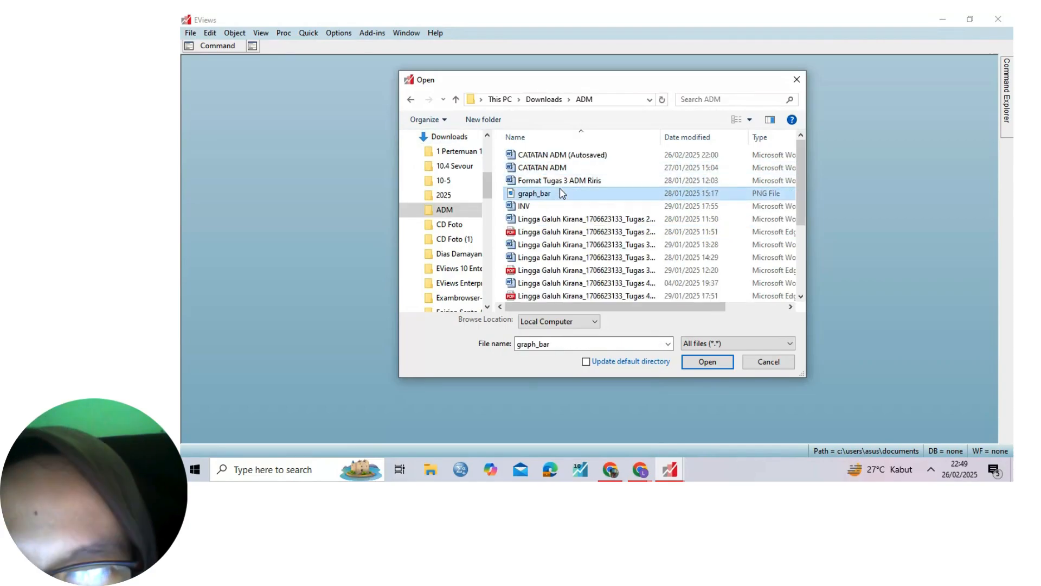
pyautogui.press('Up')
pyautogui.press('Up')
pyautogui.press('Up')
pyautogui.press('Up')
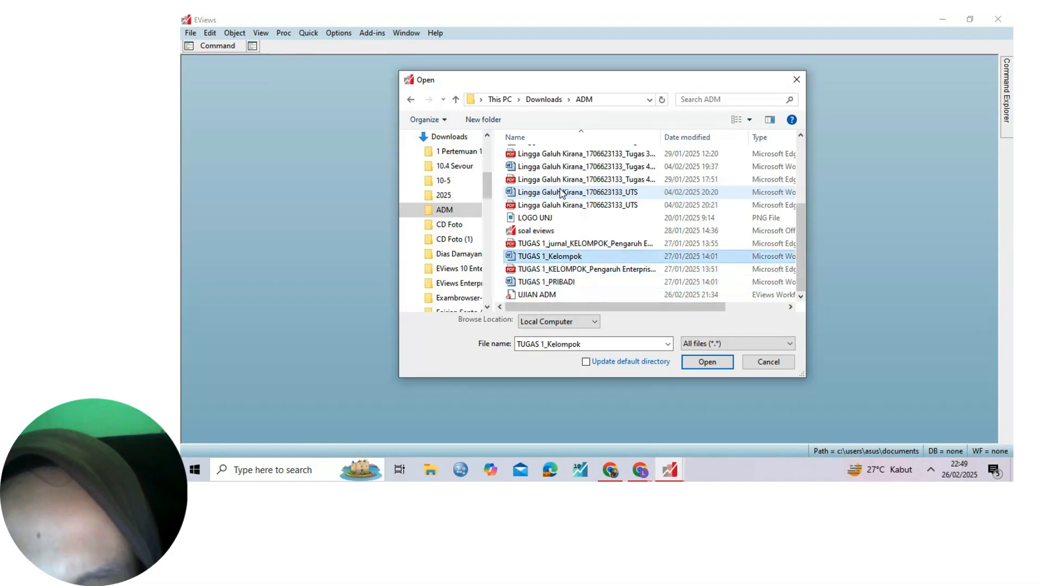
pyautogui.press('Up')
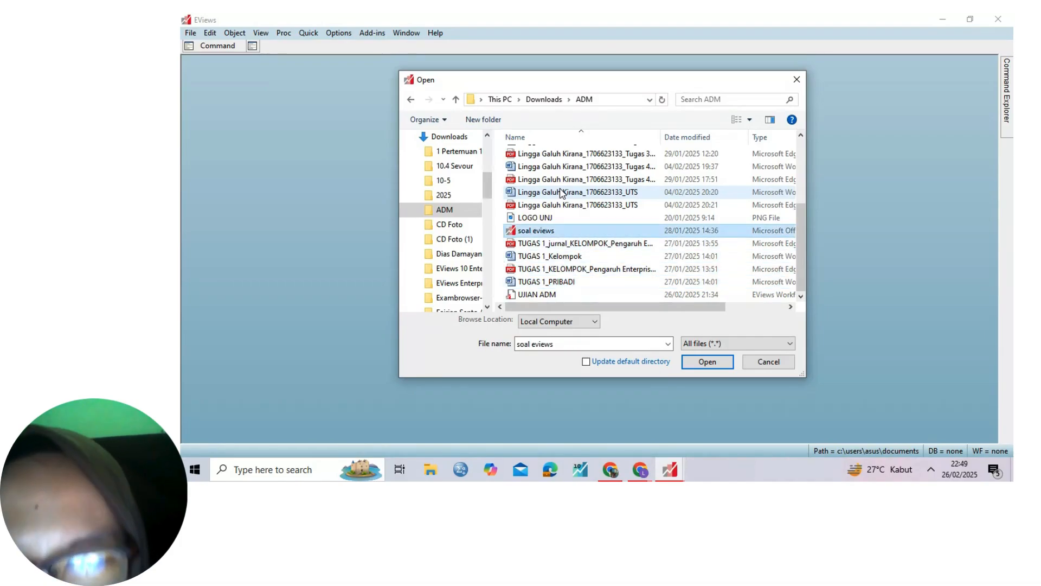
pyautogui.press('Return')
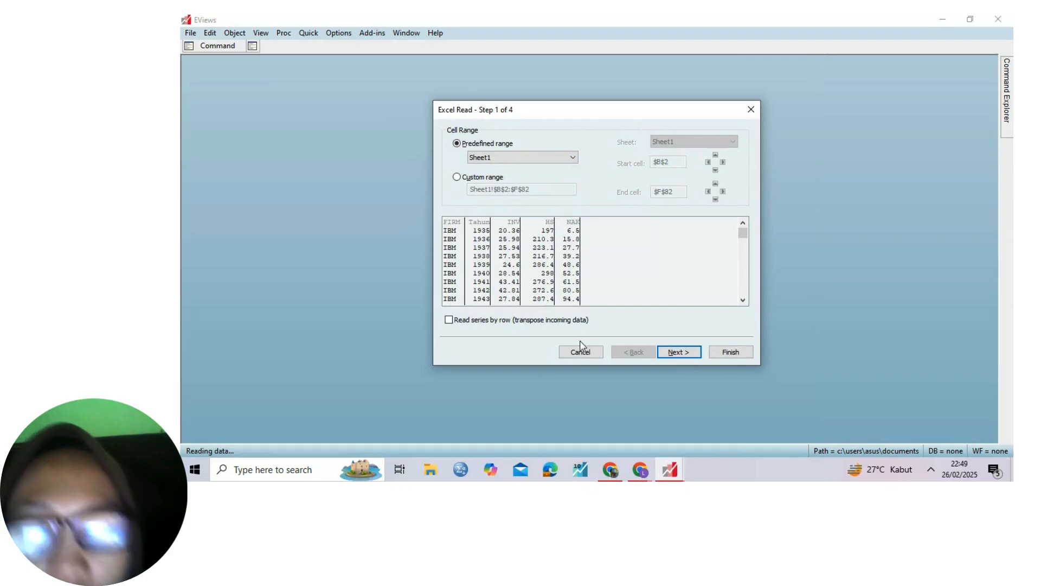
# Import Sheet1 as a new dated panel workfile with firm as cross-section ID and tahun as date series, without linking to the source.
pyautogui.click(677, 353)
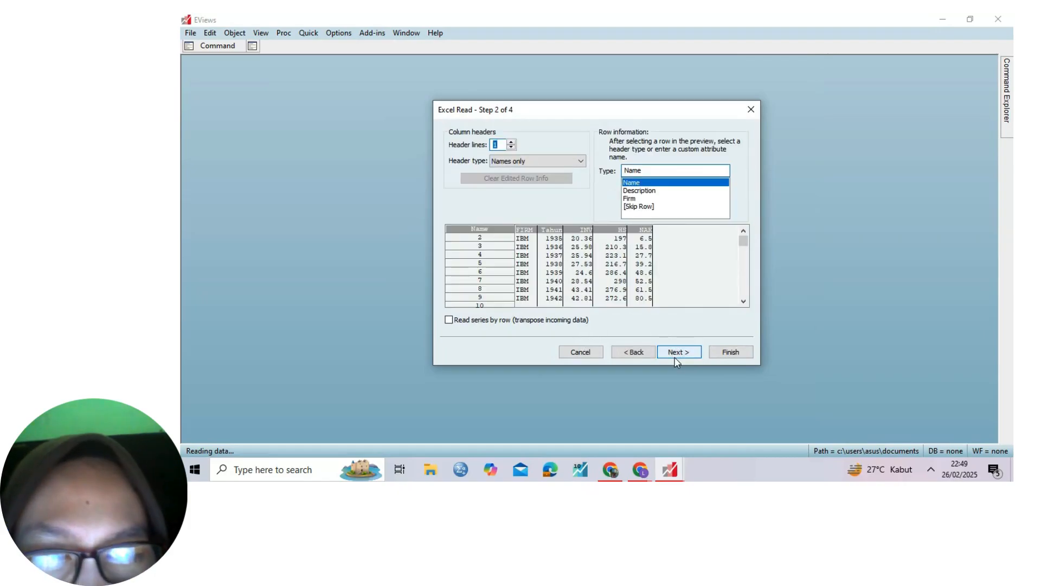
pyautogui.click(677, 354)
pyautogui.click(675, 358)
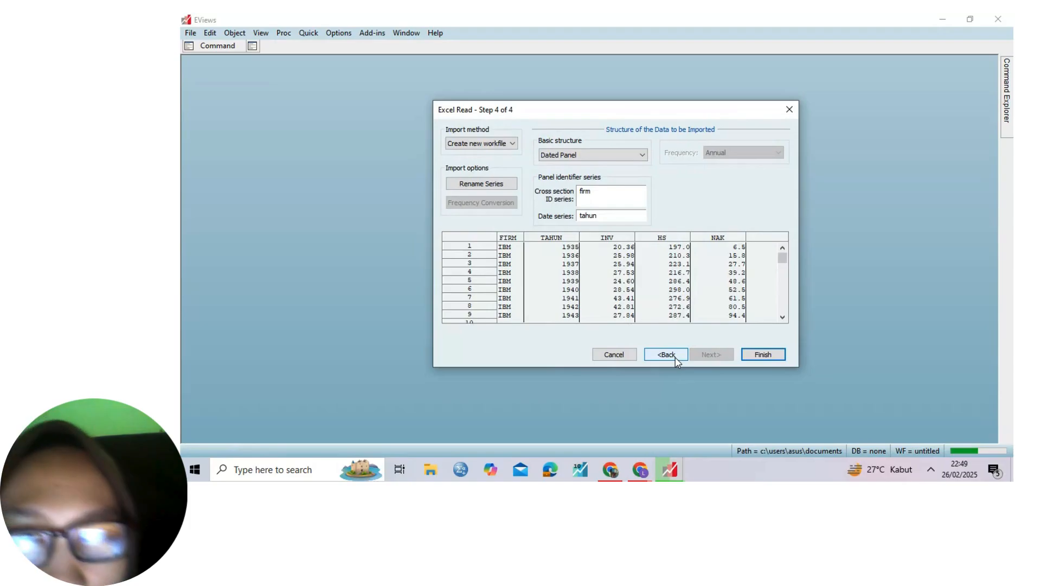
pyautogui.click(757, 354)
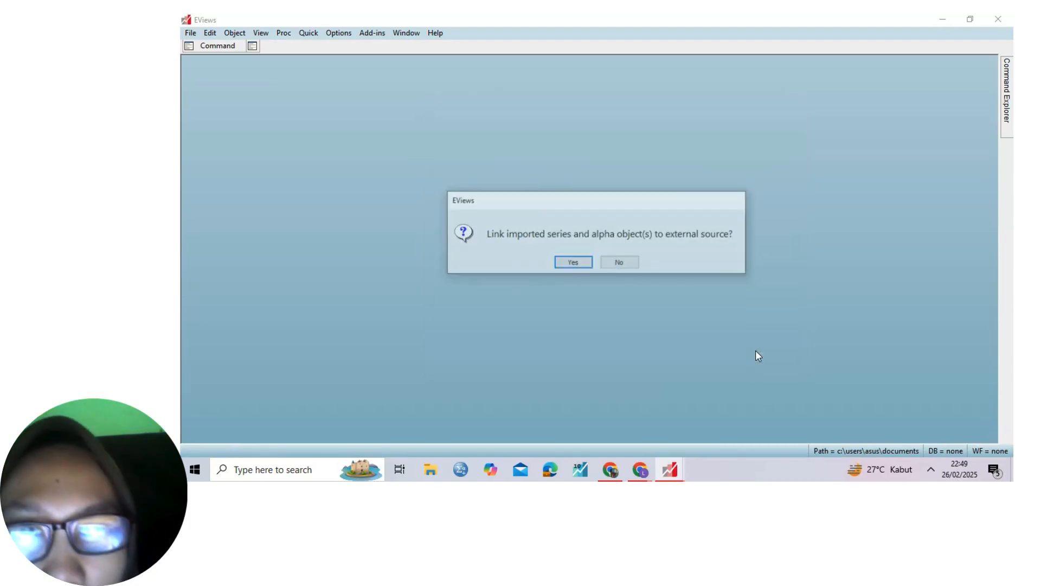
pyautogui.click(613, 263)
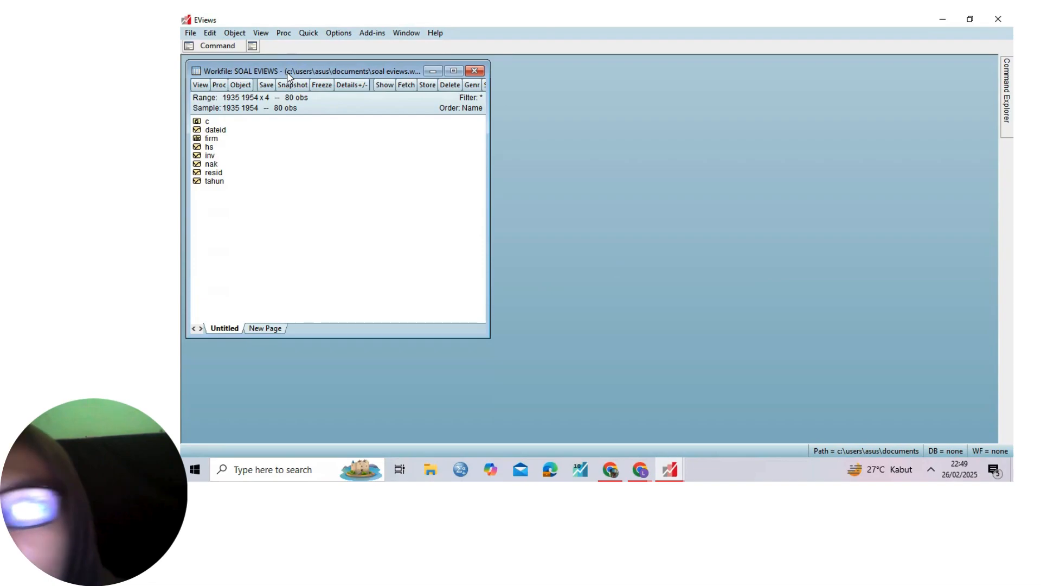
pyautogui.moveTo(288, 76)
pyautogui.mouseDown()
pyautogui.moveTo(336, 74)
pyautogui.moveTo(297, 88)
pyautogui.moveTo(293, 80)
pyautogui.mouseUp()
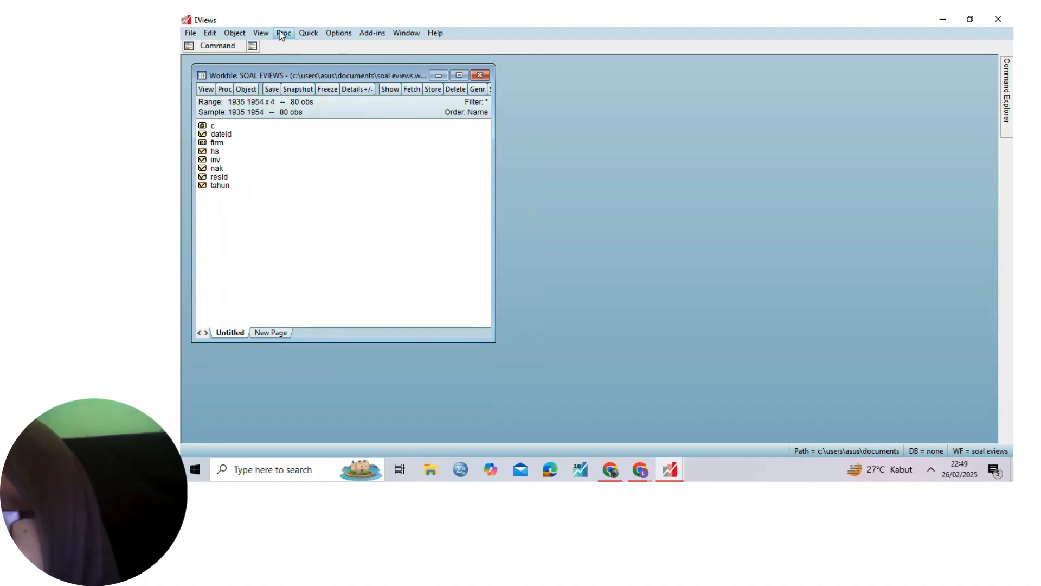
# Estimate the equation log(inv) c log(hs) log(nak) by least squares for sample 1935 1954, without cross-section or period effects.
pyautogui.click(306, 34)
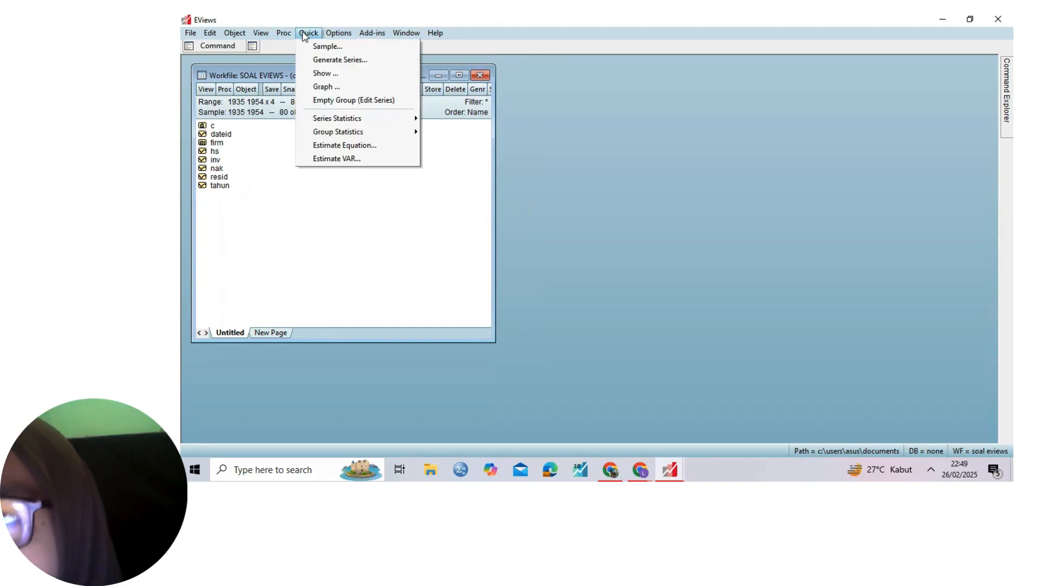
pyautogui.click(345, 145)
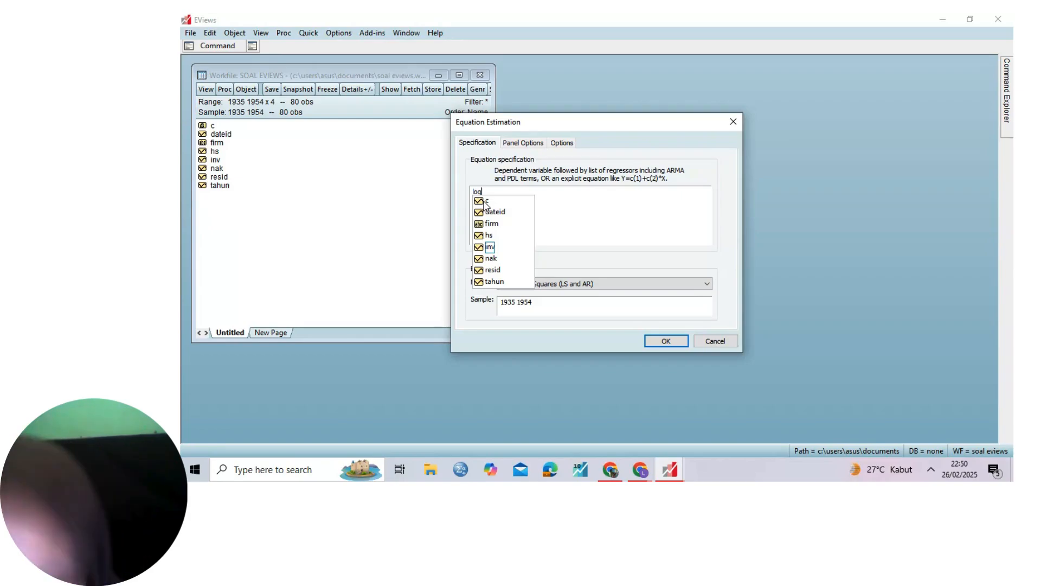
pyautogui.write('(')
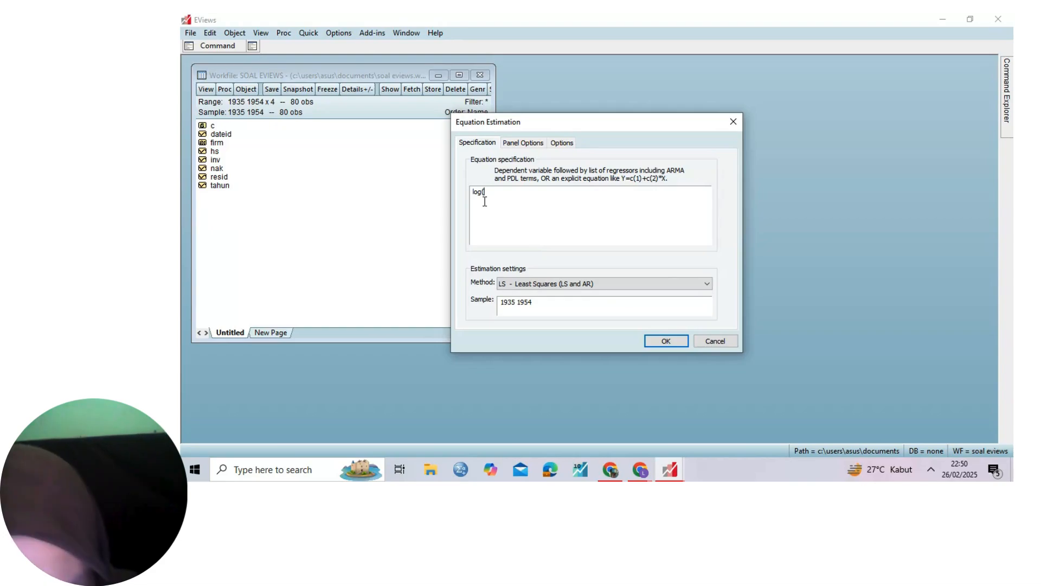
pyautogui.write('inv')
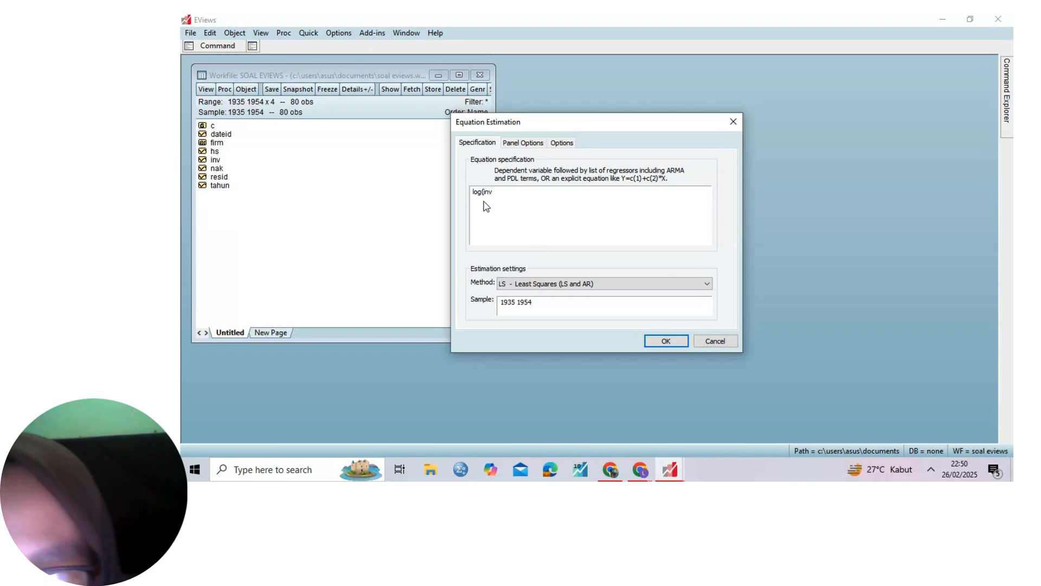
pyautogui.write(') c log(hs) log(nak')
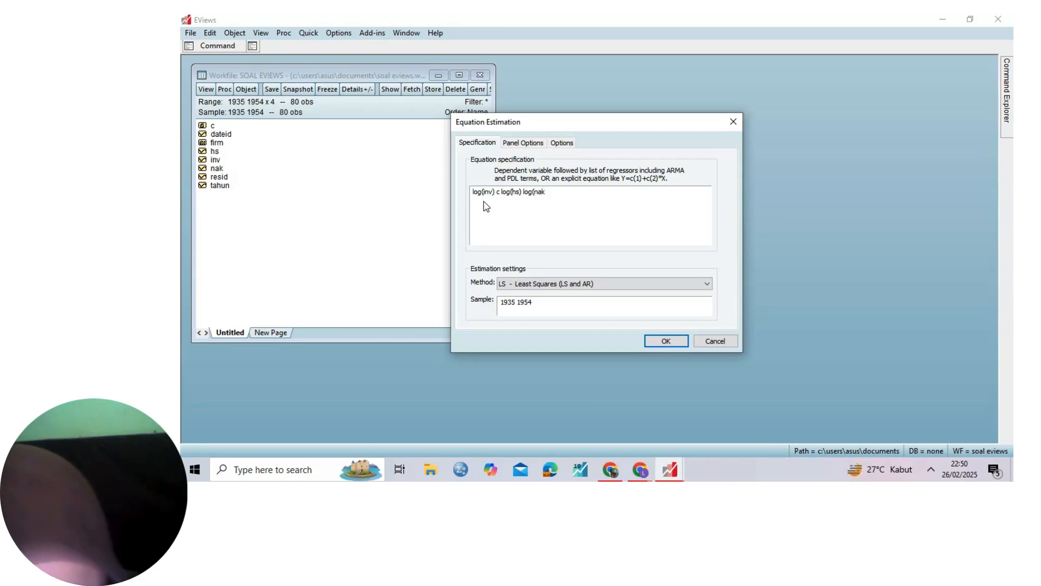
pyautogui.write(')')
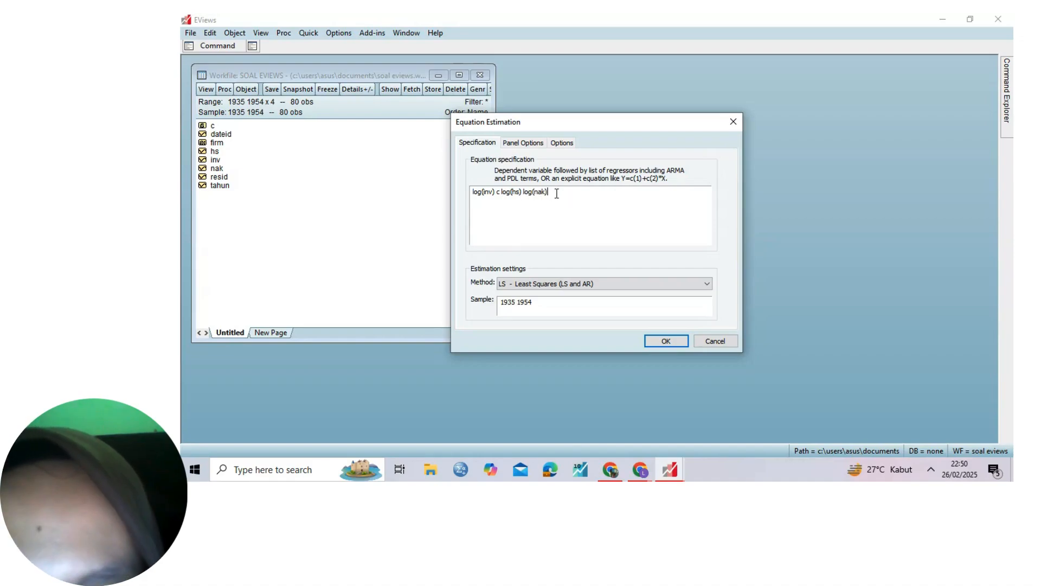
pyautogui.click(519, 145)
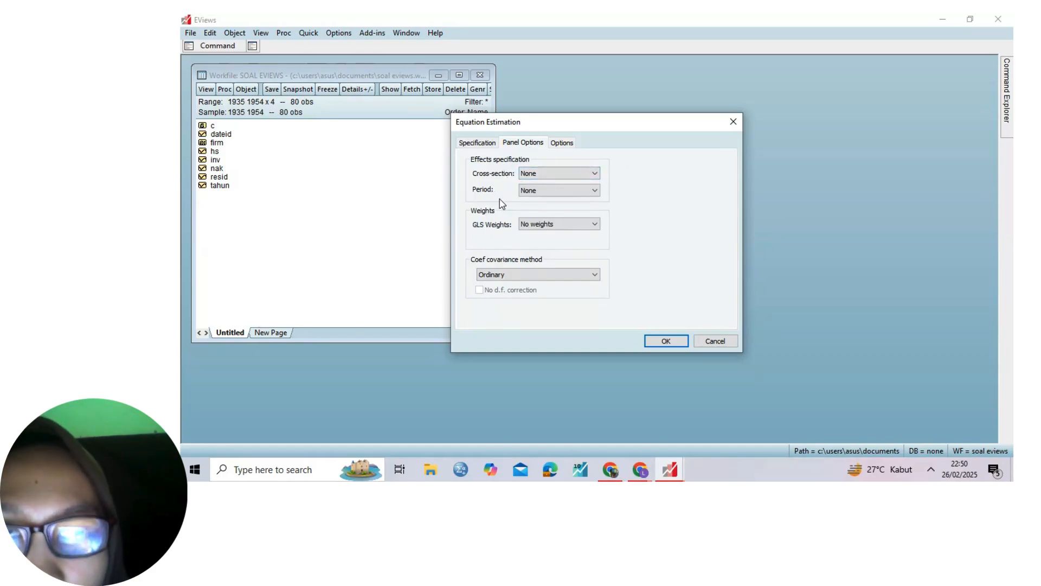
pyautogui.click(479, 143)
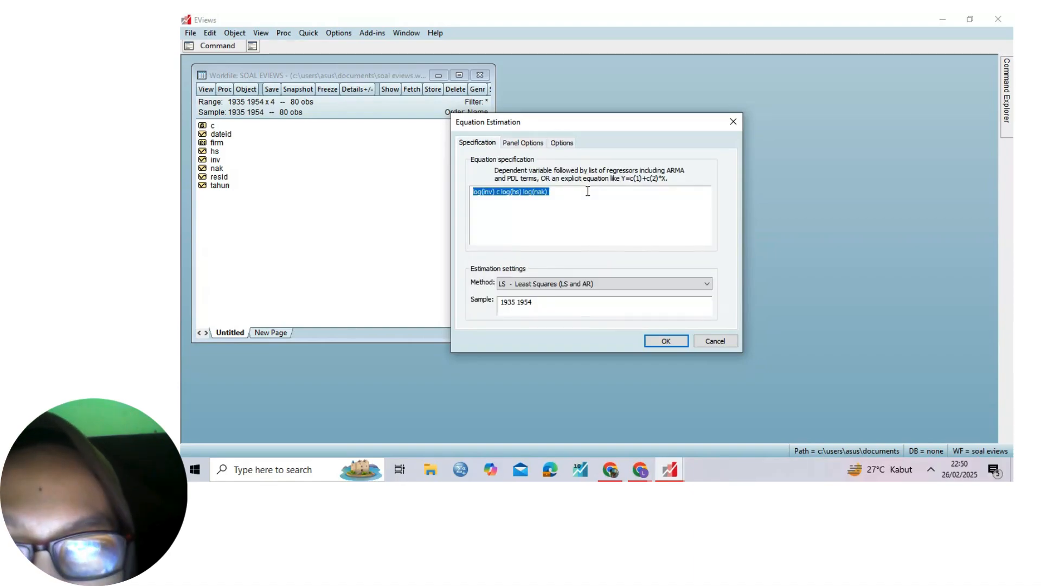
pyautogui.click(657, 342)
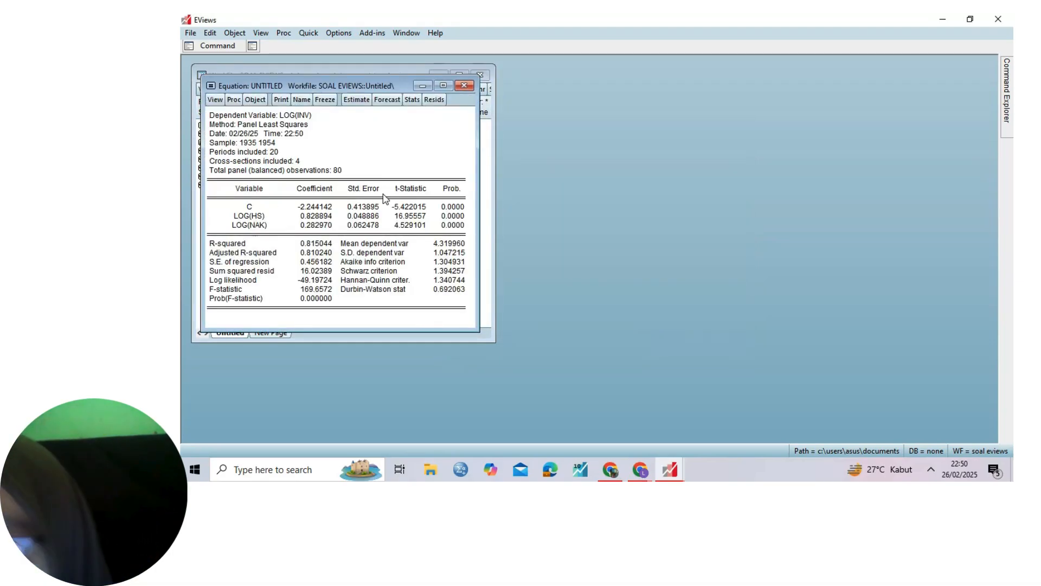
# Freeze the regression output as a table, name it model_cem, and close the table.
pyautogui.click(326, 100)
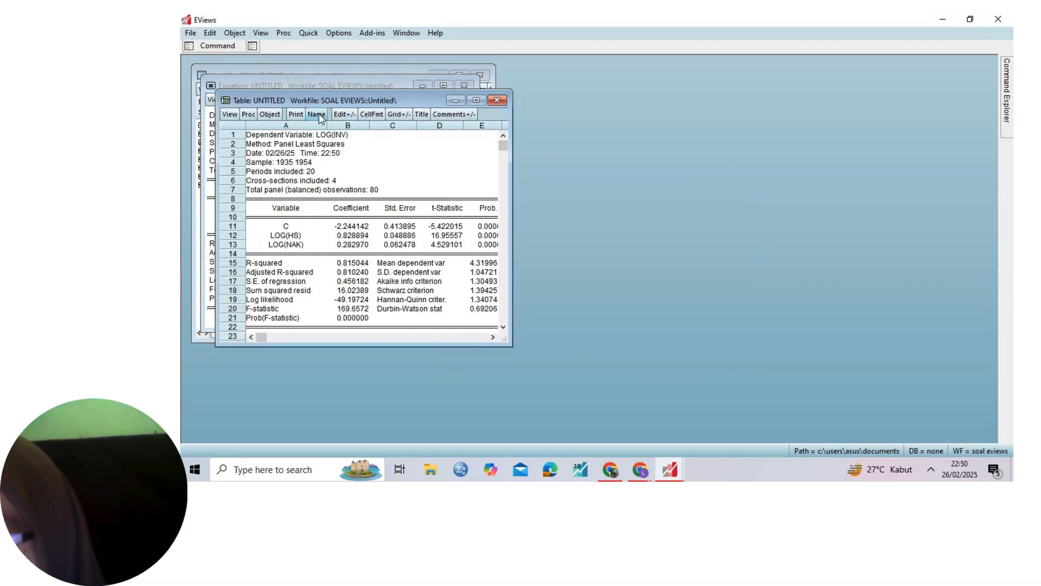
pyautogui.click(317, 114)
pyautogui.press('BackSpace')
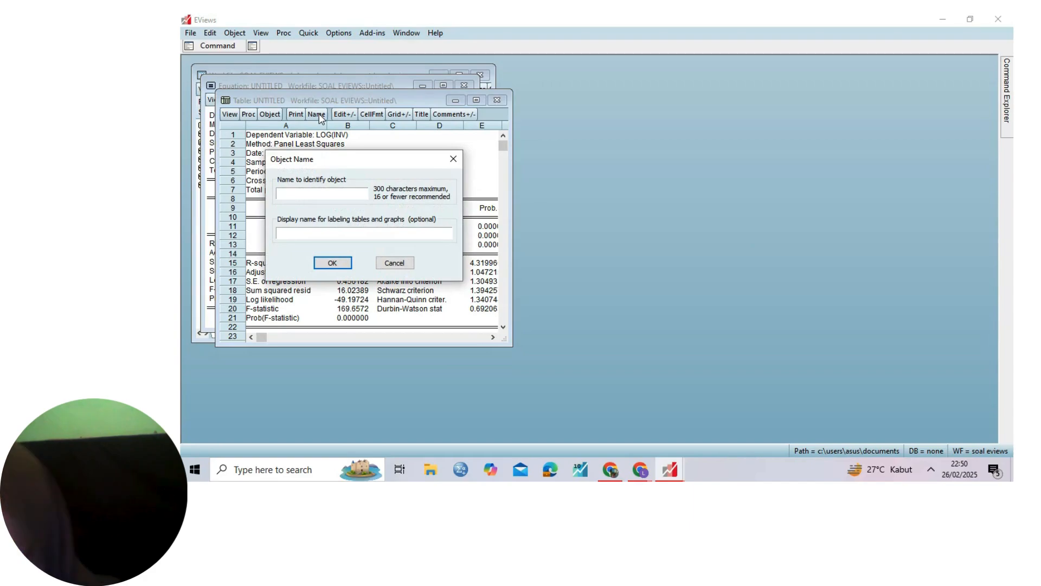
pyautogui.write('model')
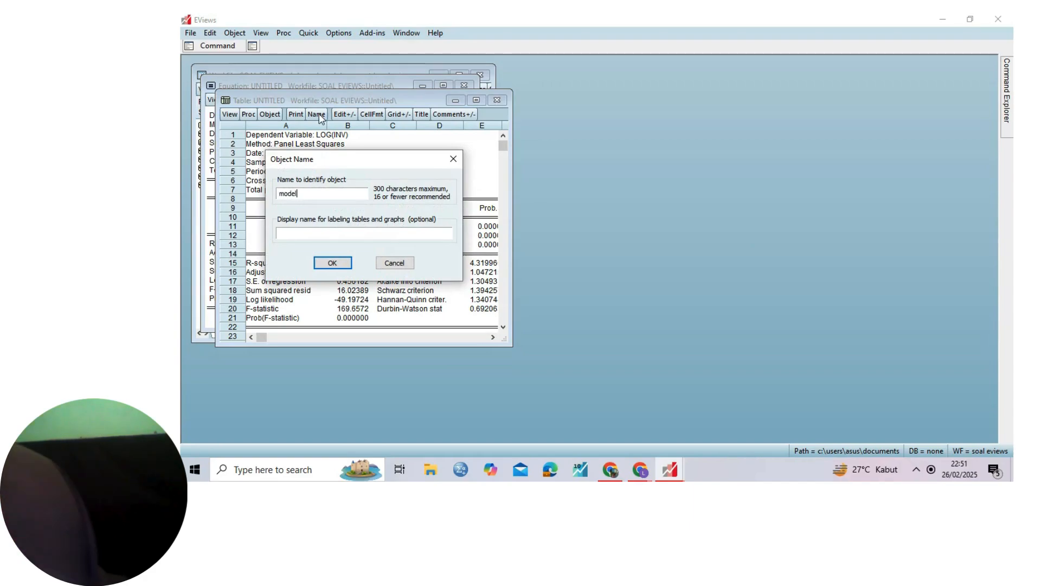
pyautogui.write('_cem')
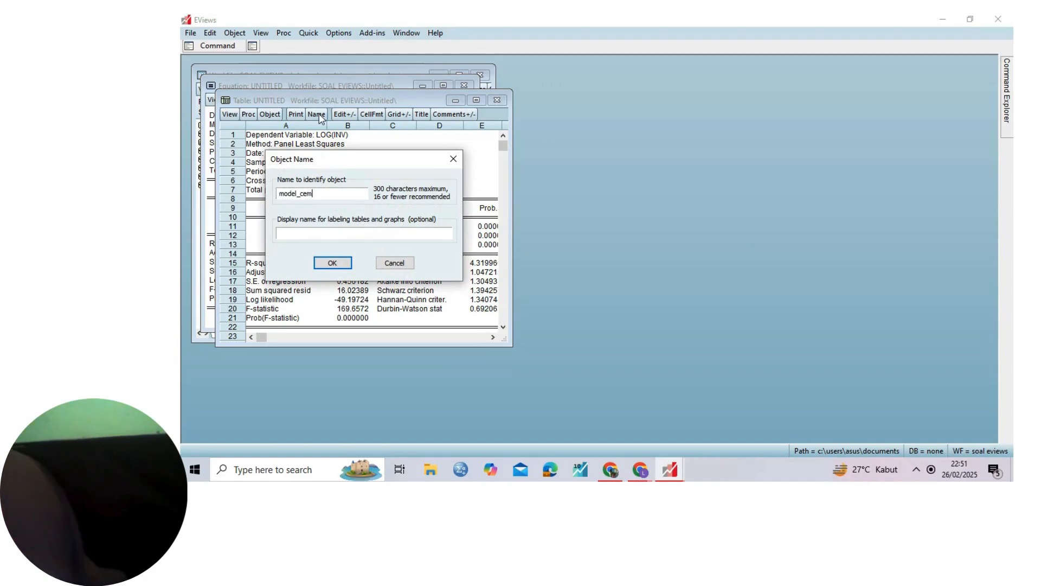
pyautogui.click(331, 264)
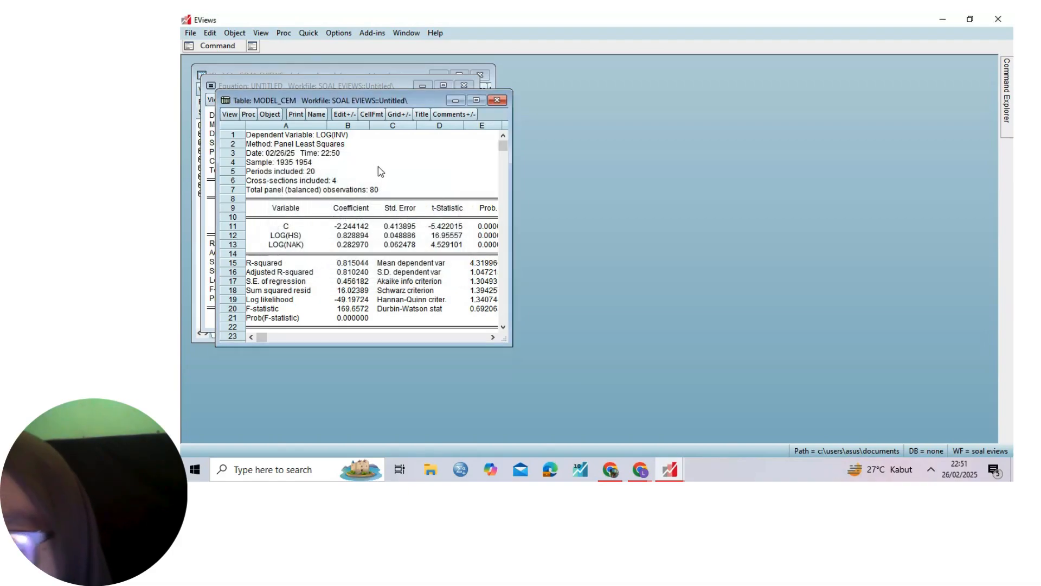
pyautogui.click(497, 99)
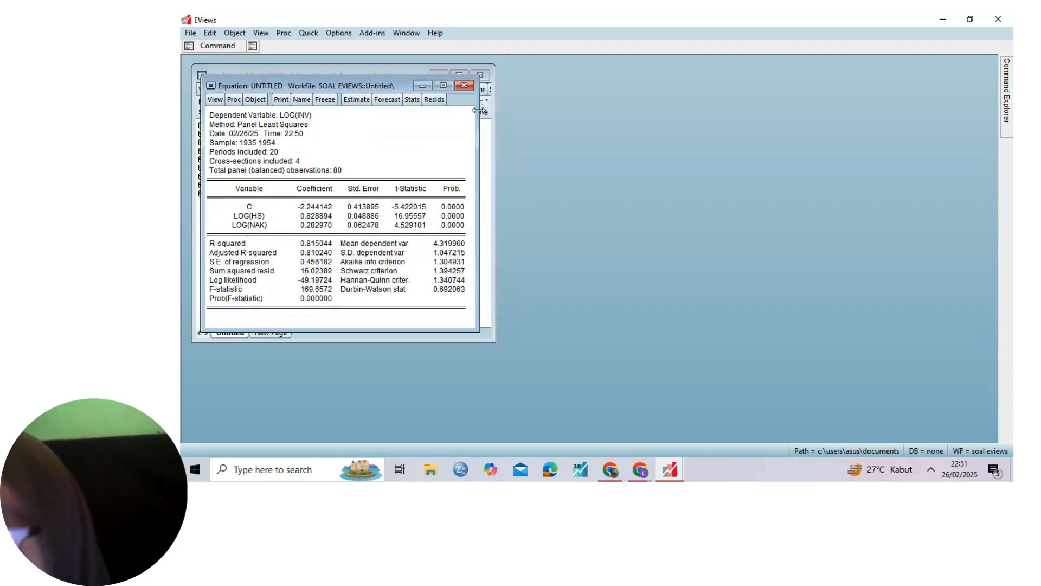
# Re-estimate the equation with fixed cross-section effects and no period effects.
pyautogui.click(357, 102)
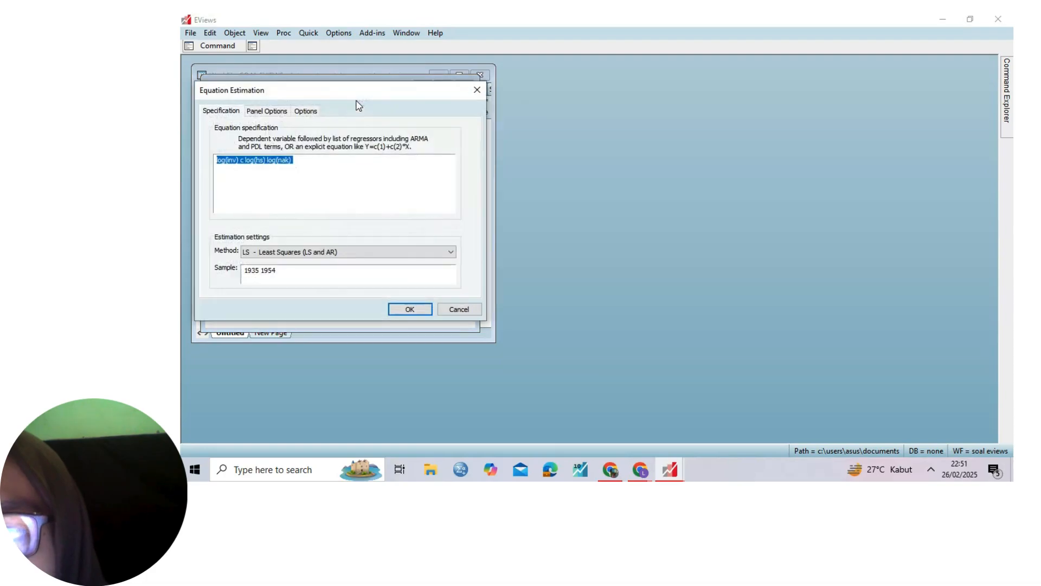
pyautogui.click(274, 111)
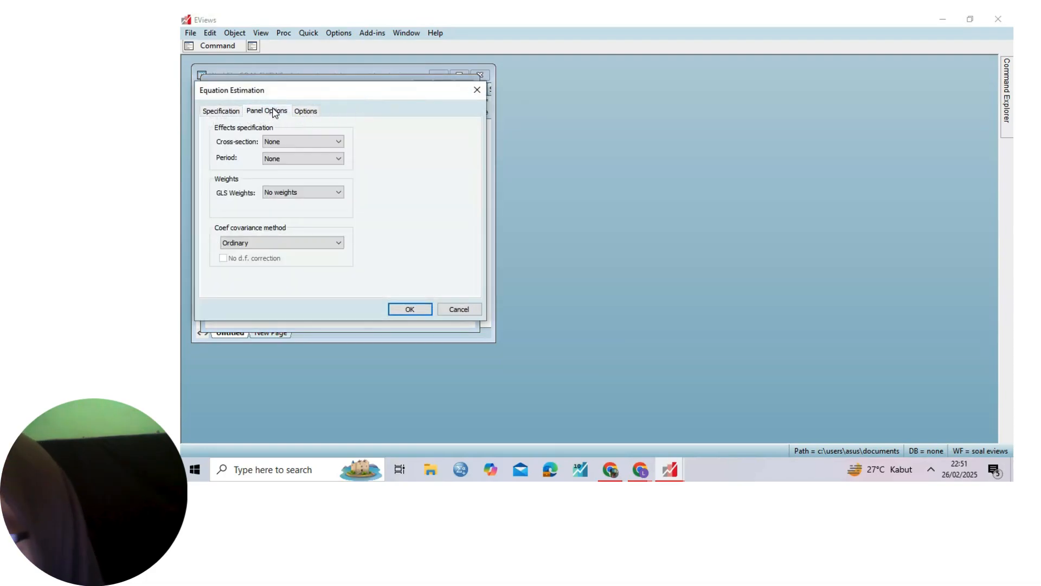
pyautogui.click(289, 142)
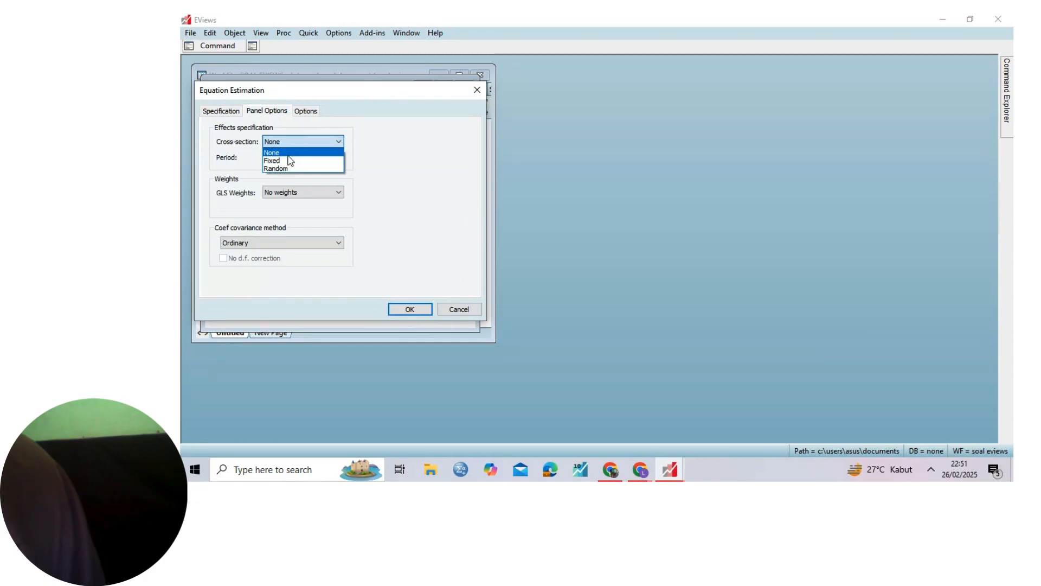
pyautogui.click(288, 161)
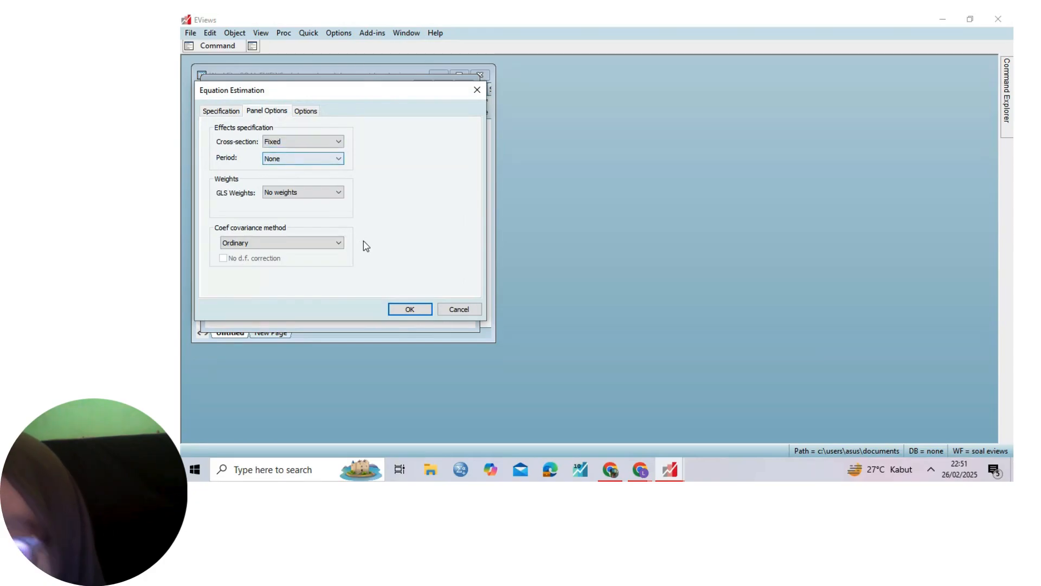
pyautogui.click(401, 310)
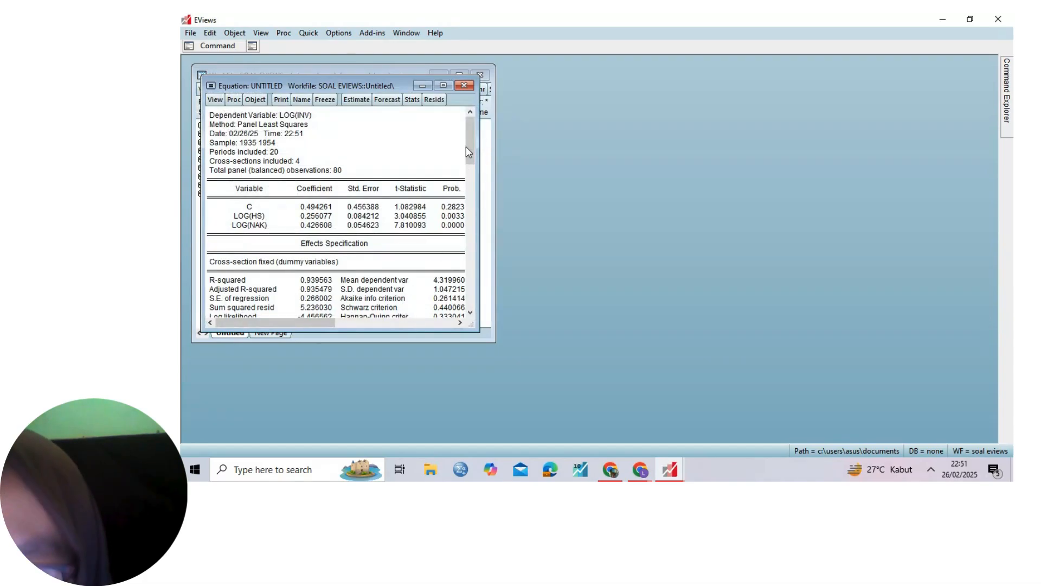
pyautogui.moveTo(471, 148)
pyautogui.mouseDown()
pyautogui.moveTo(472, 206)
pyautogui.moveTo(474, 151)
pyautogui.mouseUp()
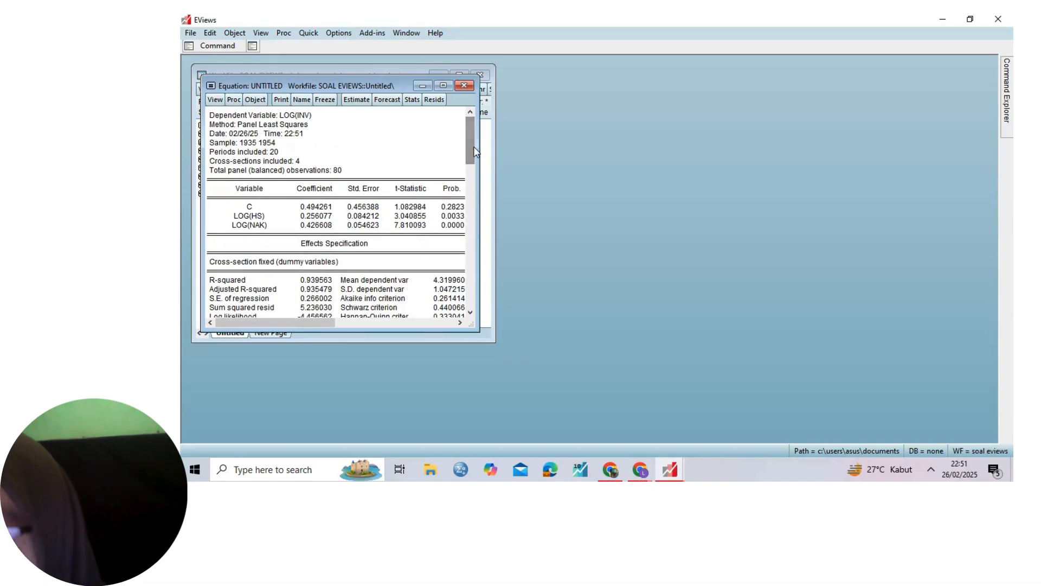
# Freeze the fixed-effects output as a table, name it model_fem, and close the table.
pyautogui.click(324, 100)
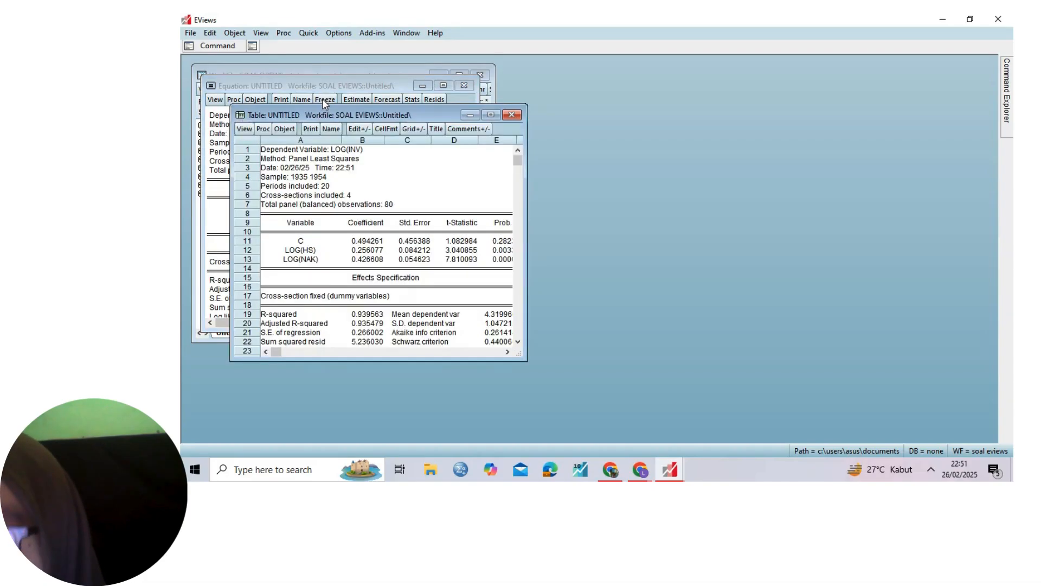
pyautogui.click(331, 129)
pyautogui.write('mo')
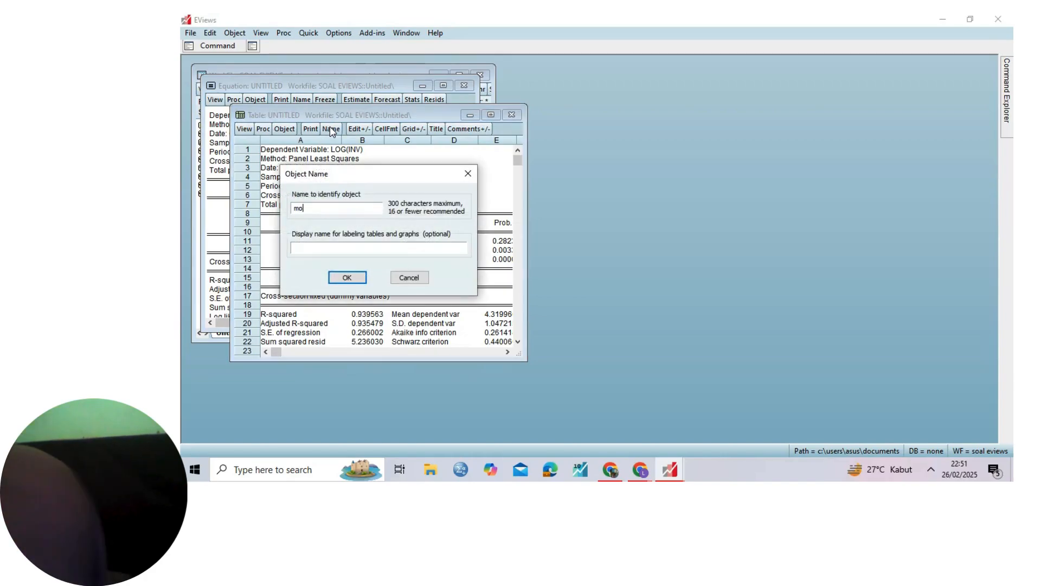
pyautogui.write('del')
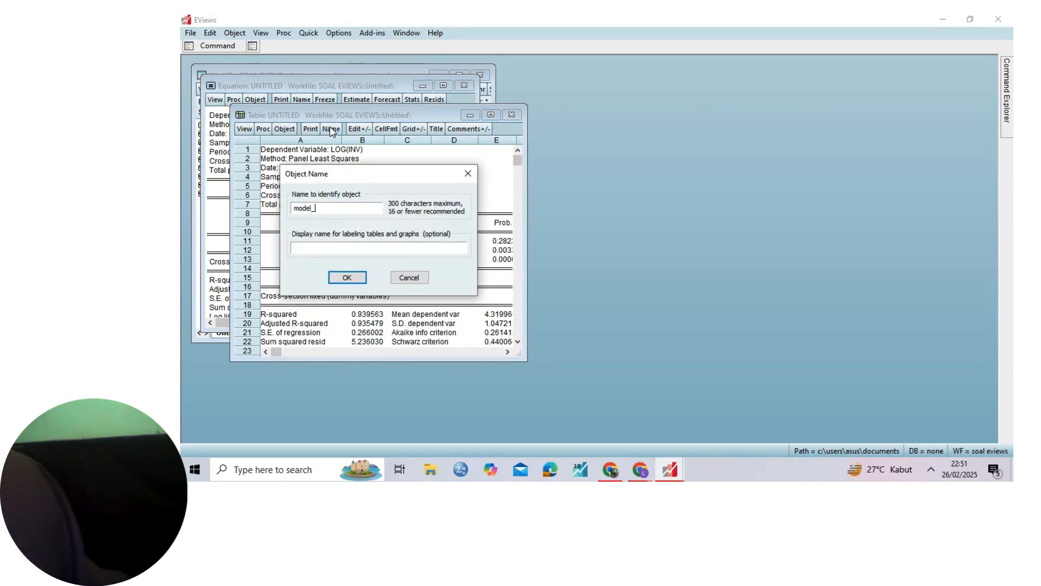
pyautogui.write('_fem')
pyautogui.press('Return')
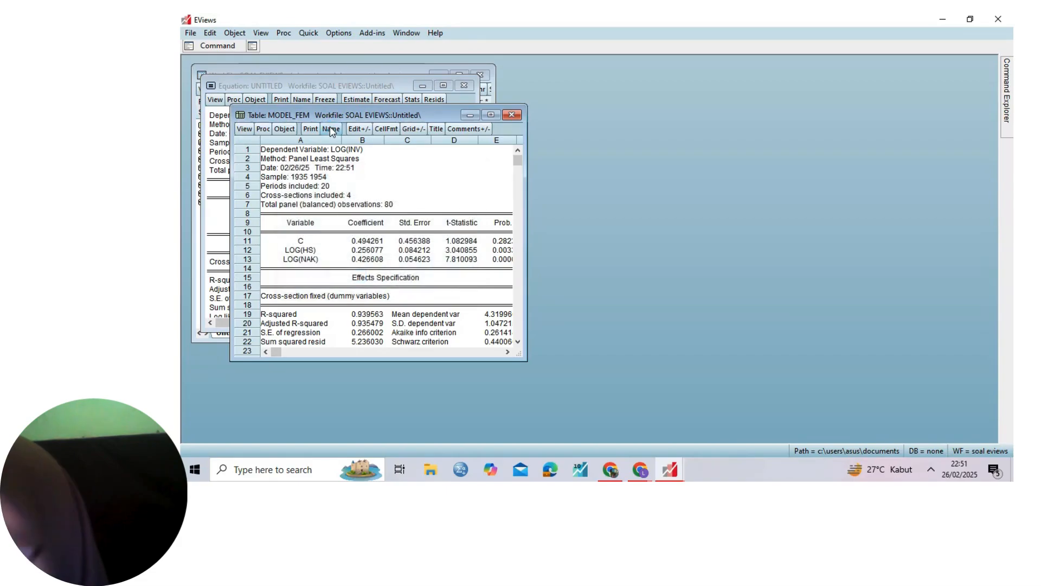
pyautogui.click(512, 115)
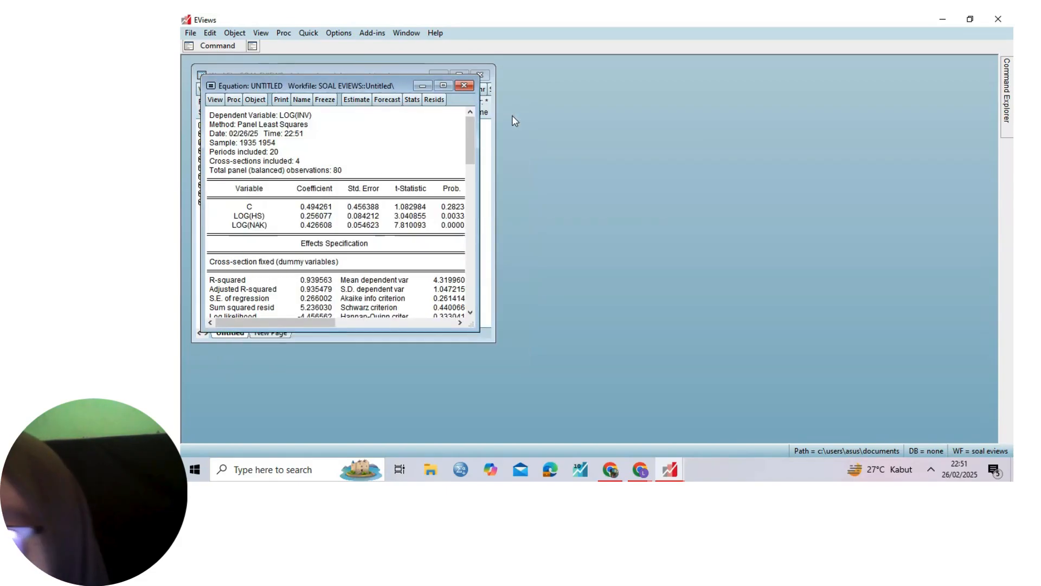
# Re-estimate the equation with random cross-section effects and no period effects.
pyautogui.click(356, 100)
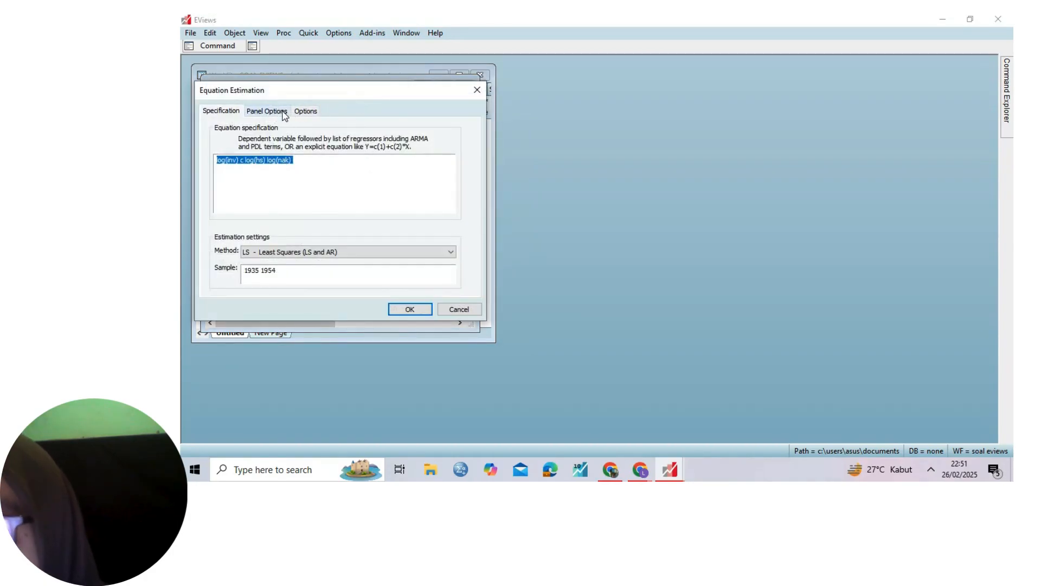
pyautogui.click(282, 112)
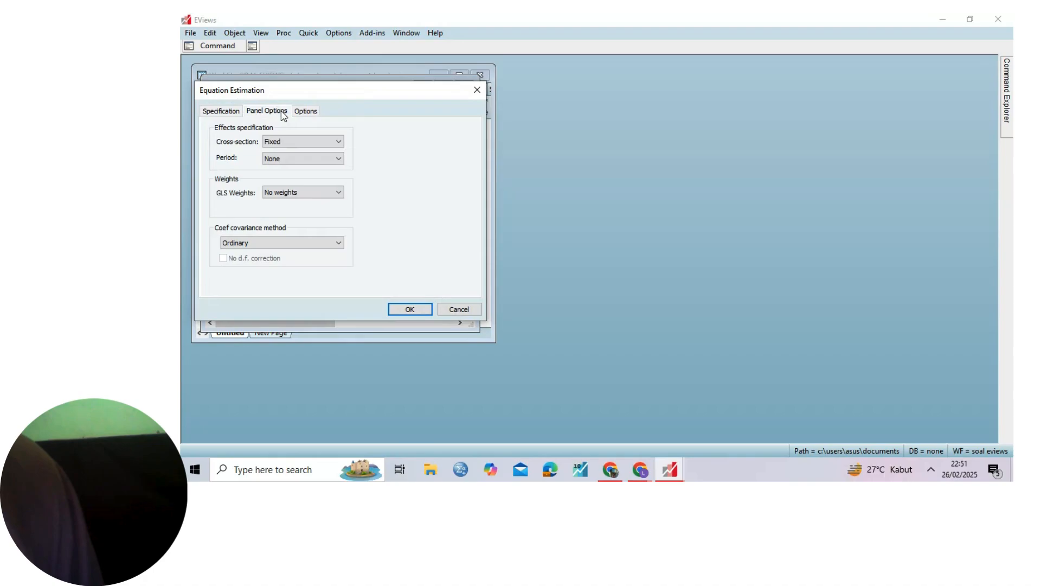
pyautogui.click(293, 143)
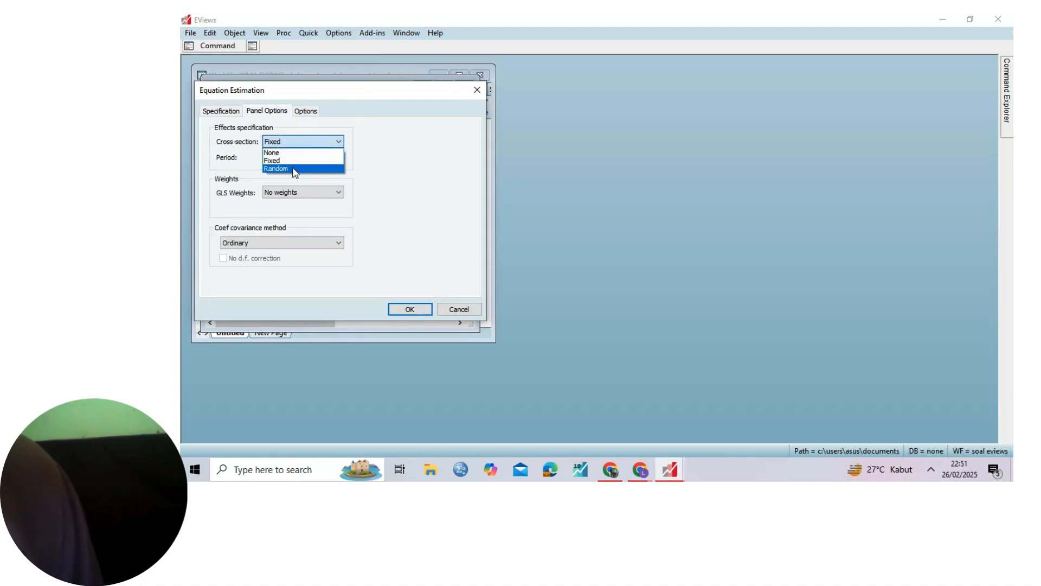
pyautogui.click(293, 169)
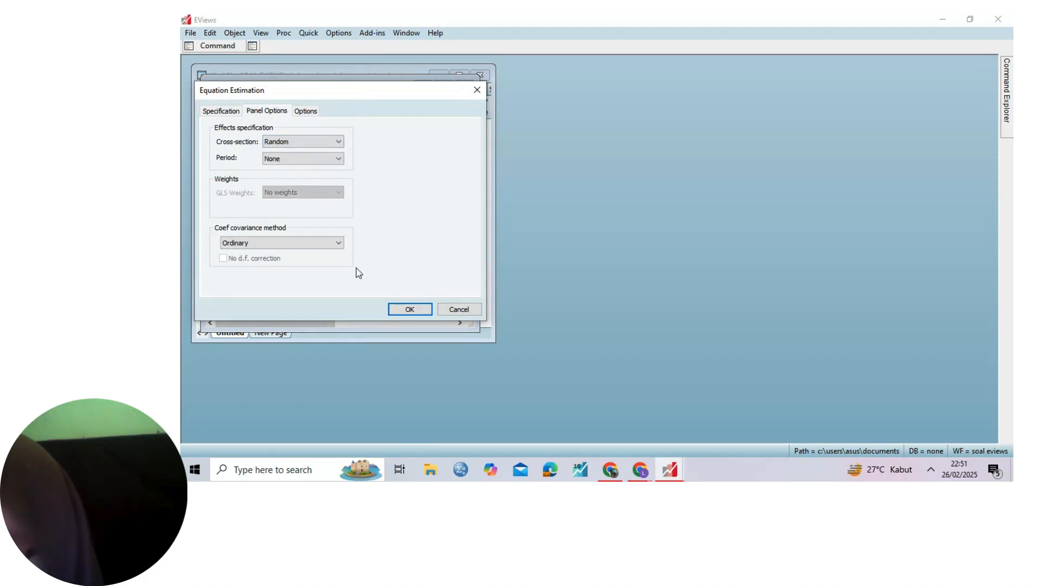
pyautogui.click(402, 308)
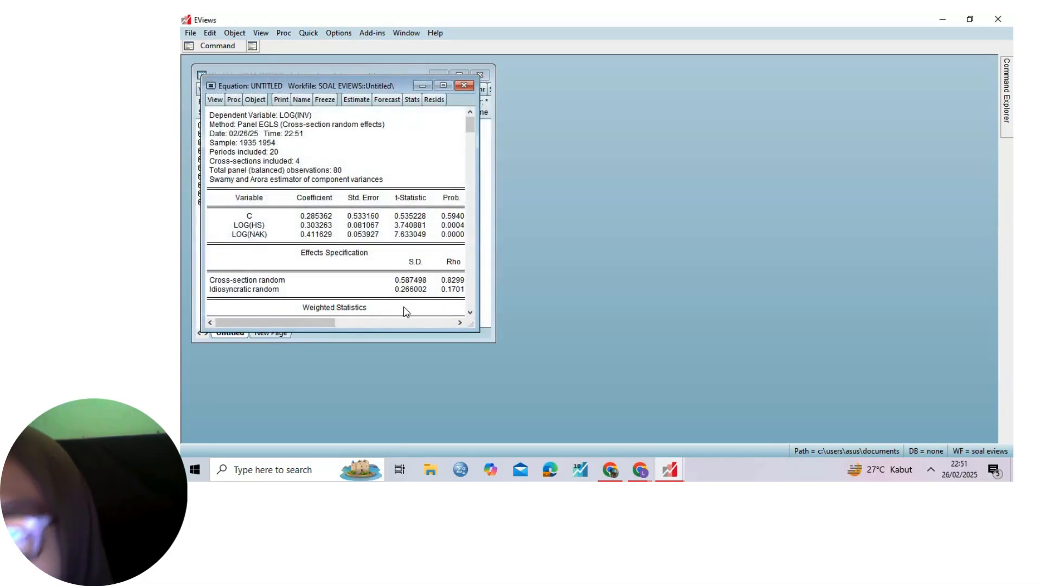
# Freeze the random-effects output as a table and name it model_rem.
pyautogui.click(325, 99)
pyautogui.click(346, 144)
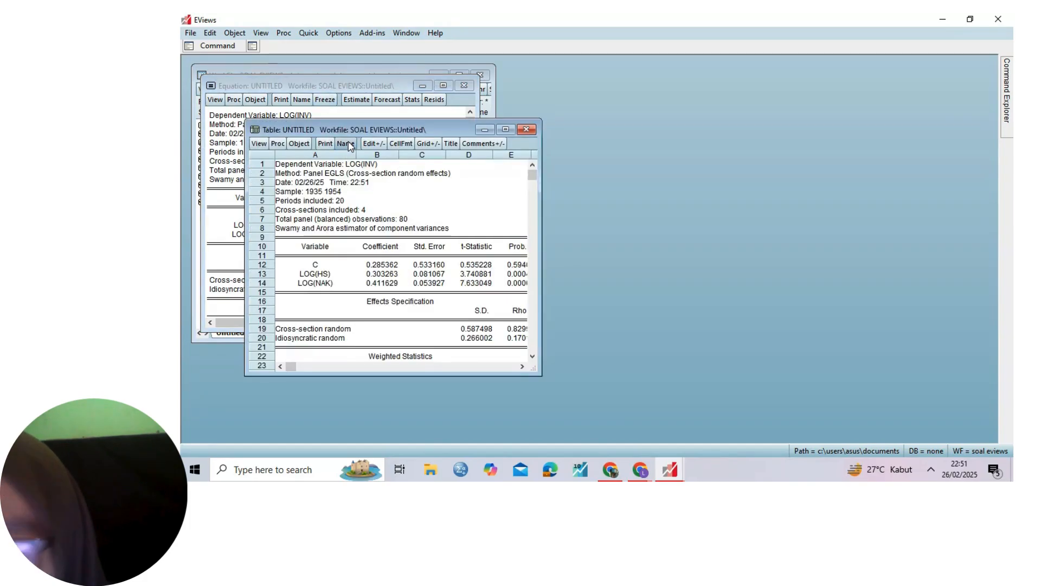
pyautogui.write('mod')
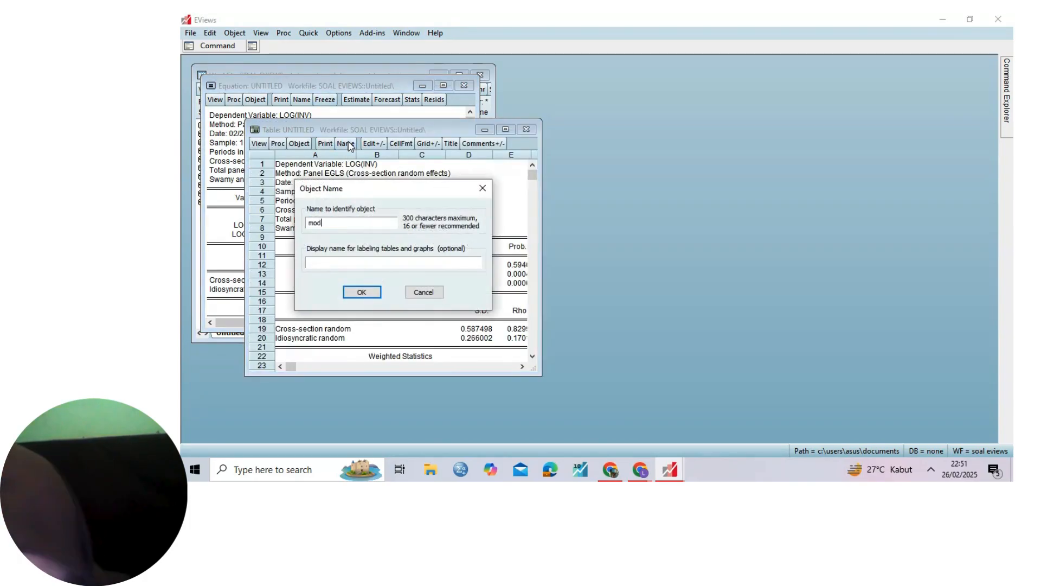
pyautogui.write('el_rem')
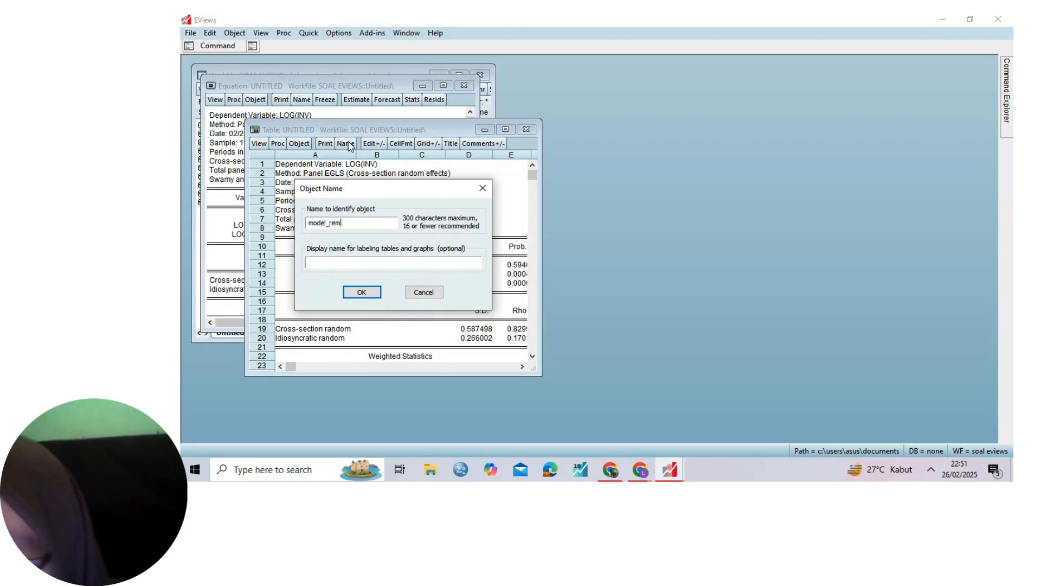
pyautogui.click(362, 292)
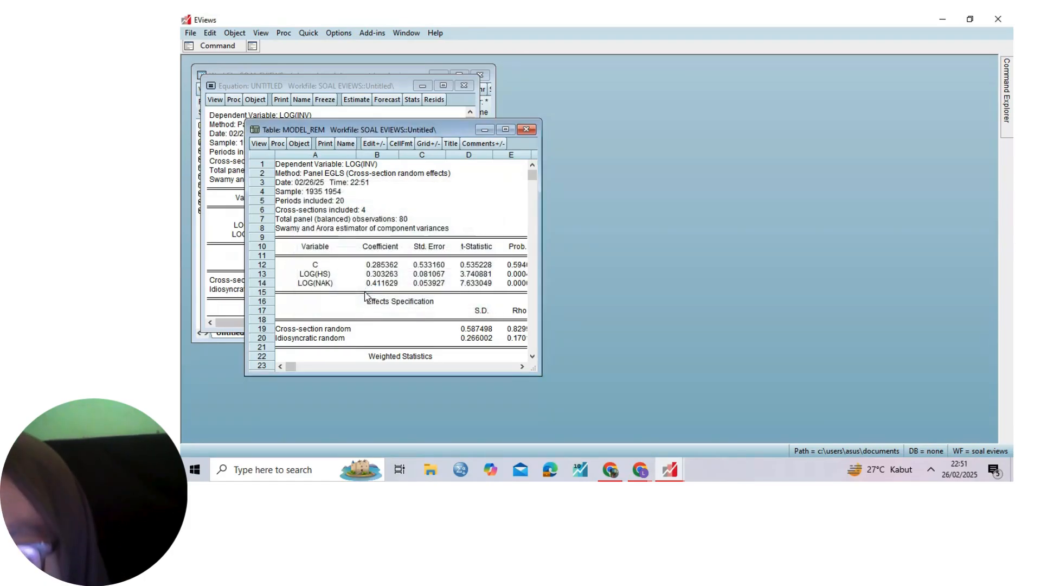
# Close the model_rem table and re-estimate the equation with no cross-section effects and no period effects.
pyautogui.click(525, 130)
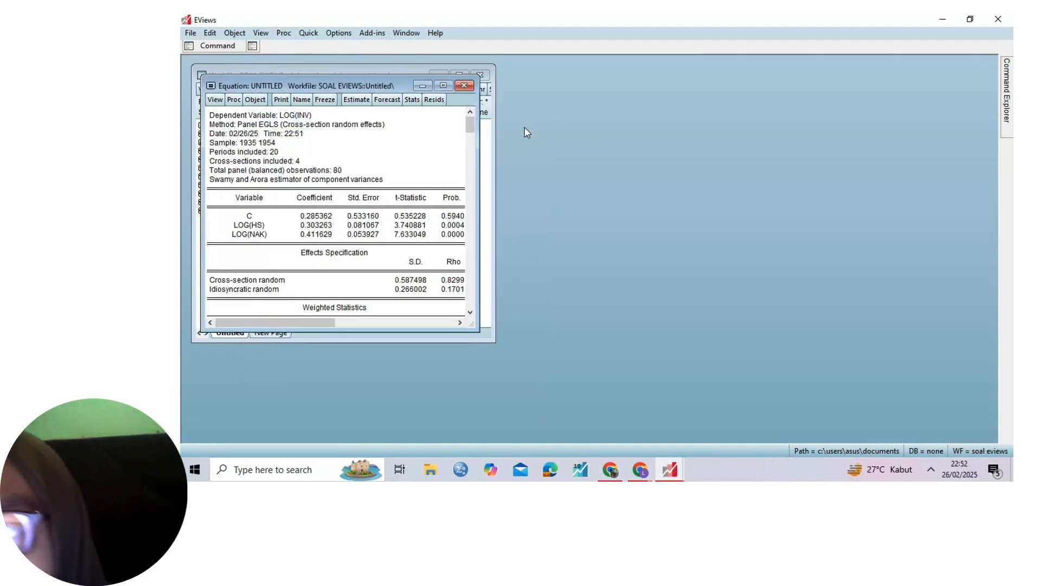
pyautogui.click(357, 100)
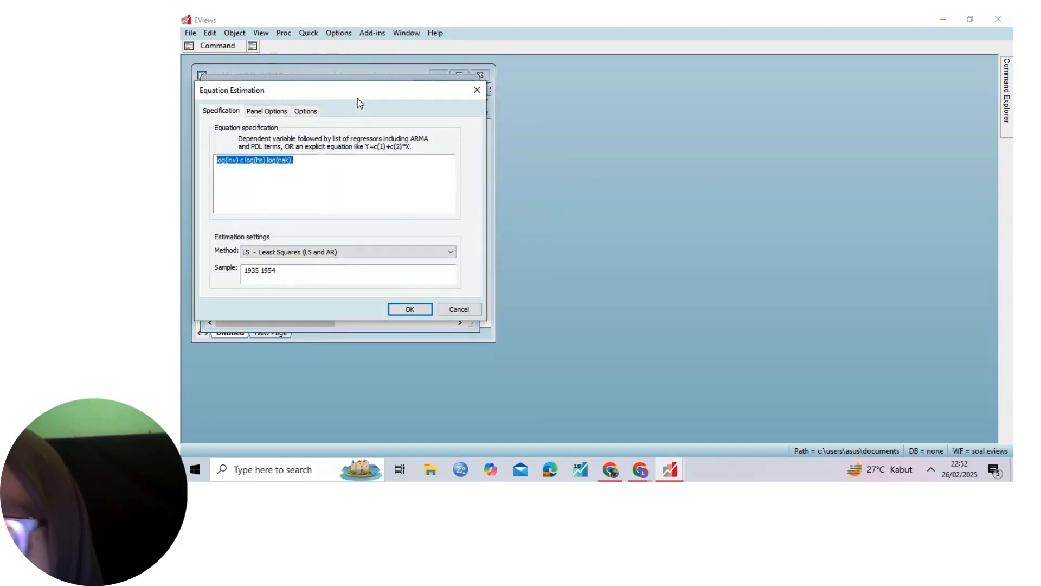
pyautogui.click(285, 110)
pyautogui.click(293, 144)
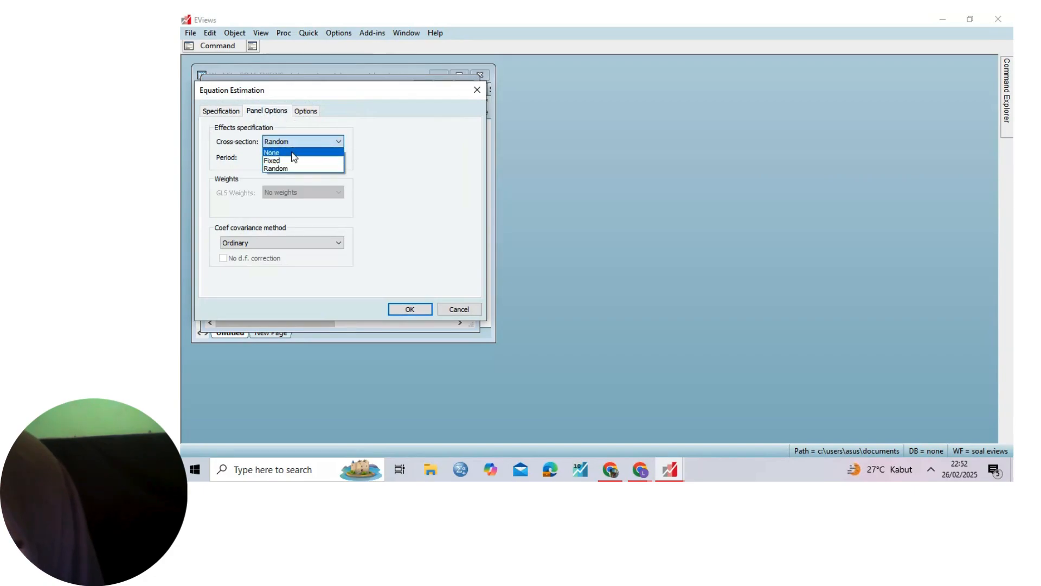
pyautogui.click(294, 153)
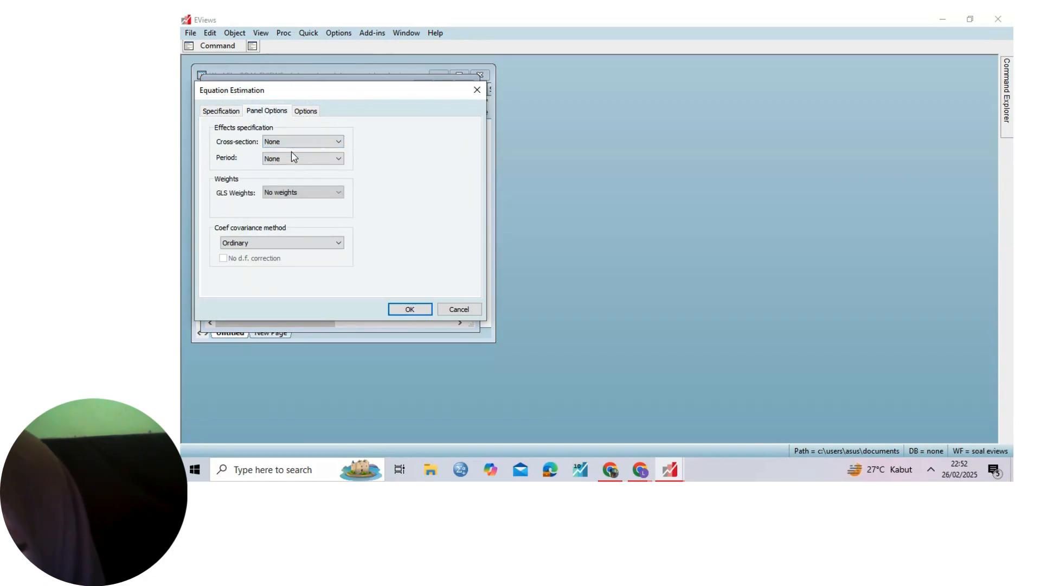
pyautogui.click(404, 311)
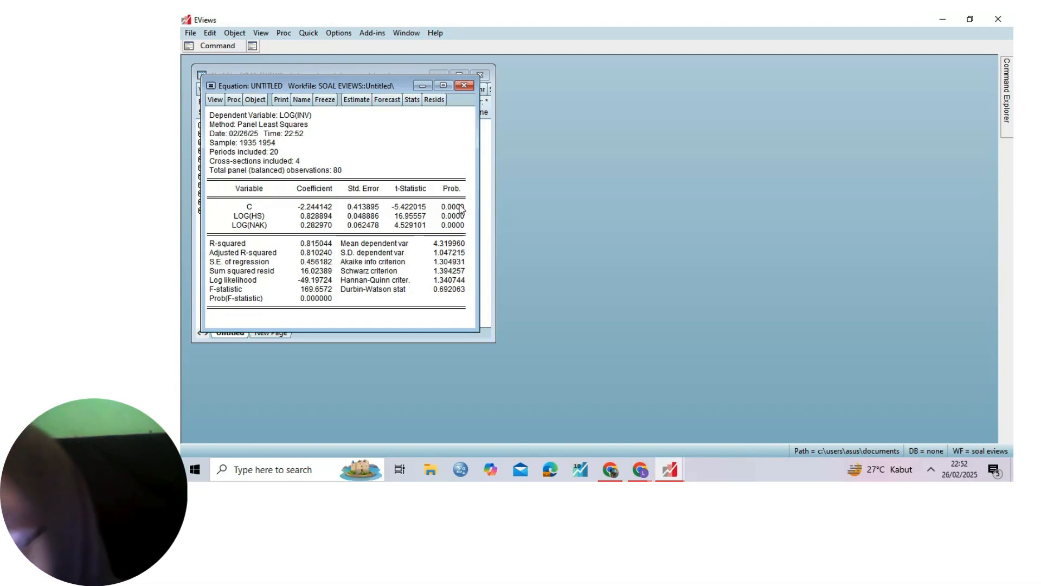
# Examine the coefficients, probabilities, F-statistic probability and R-squared in the common-effects output.
pyautogui.moveTo(461, 209); pyautogui.dragTo(294, 238)
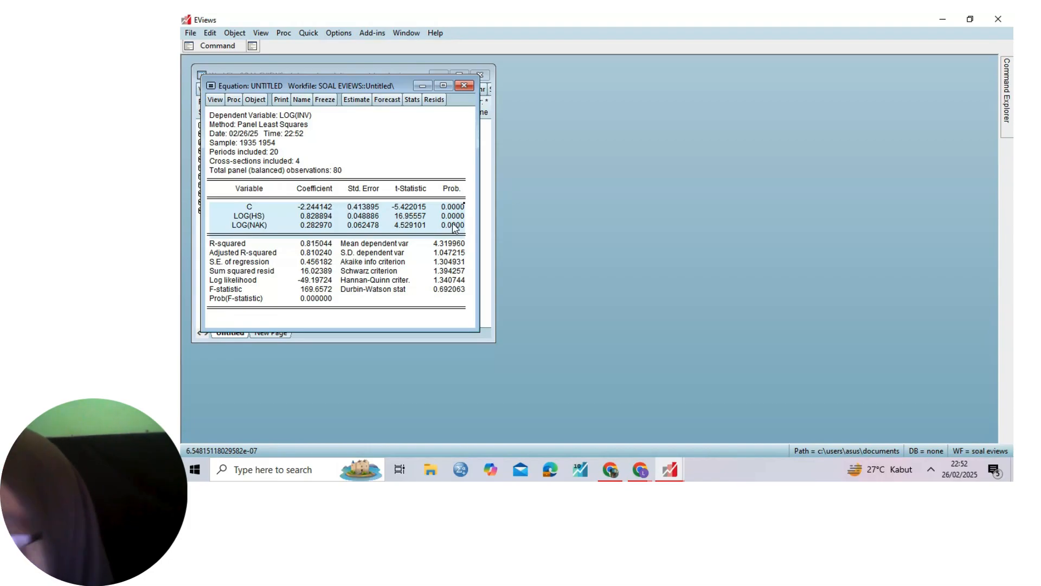
pyautogui.moveTo(402, 254); pyautogui.dragTo(217, 292)
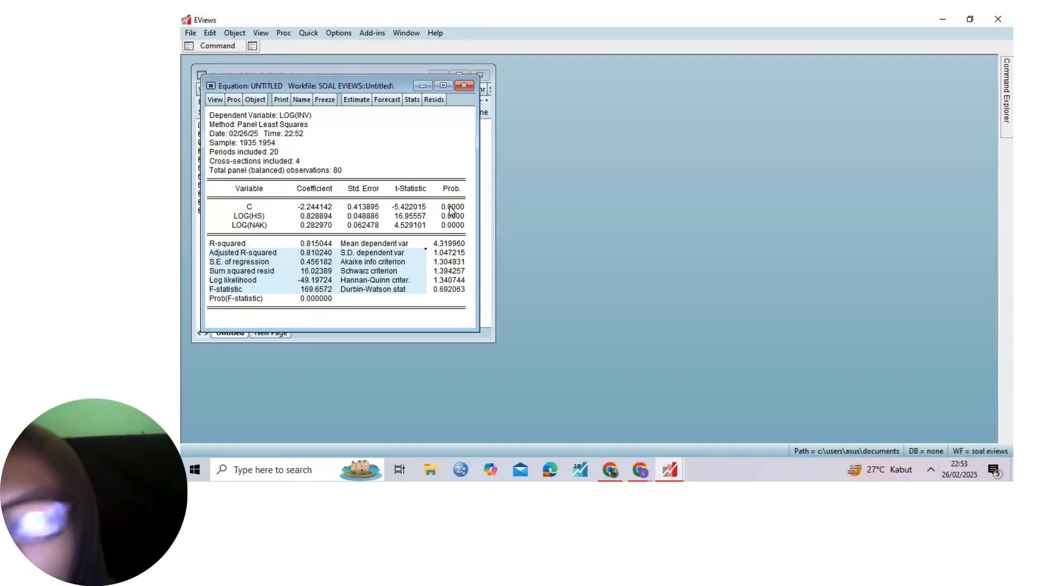
pyautogui.click(239, 300)
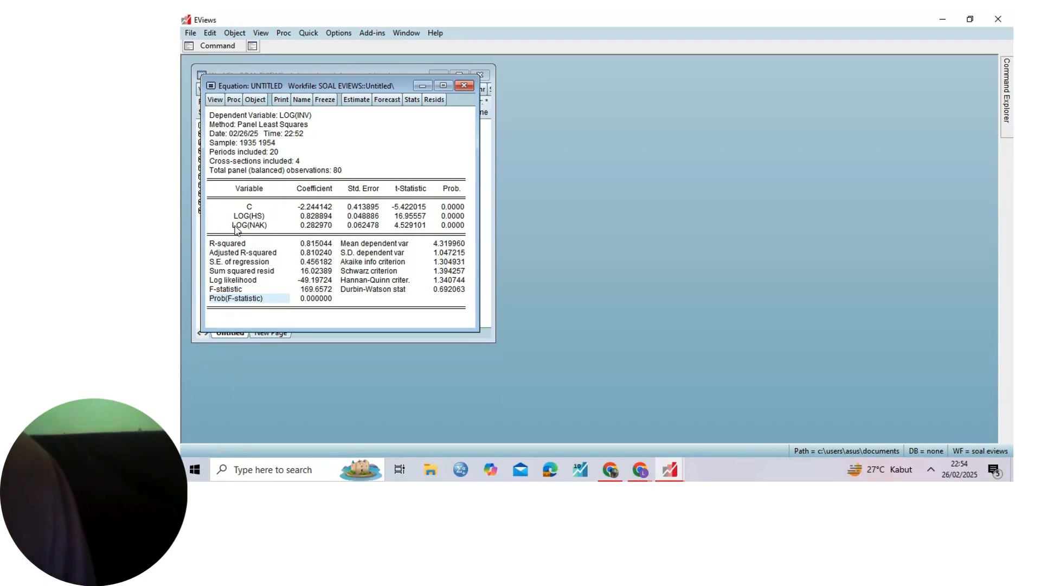
pyautogui.click(226, 247)
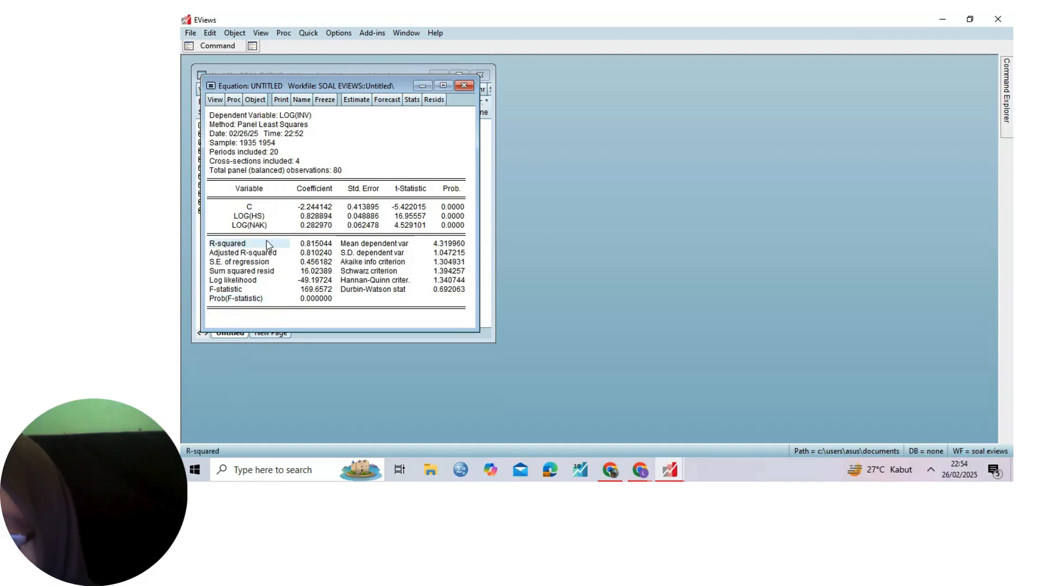
pyautogui.click(304, 245)
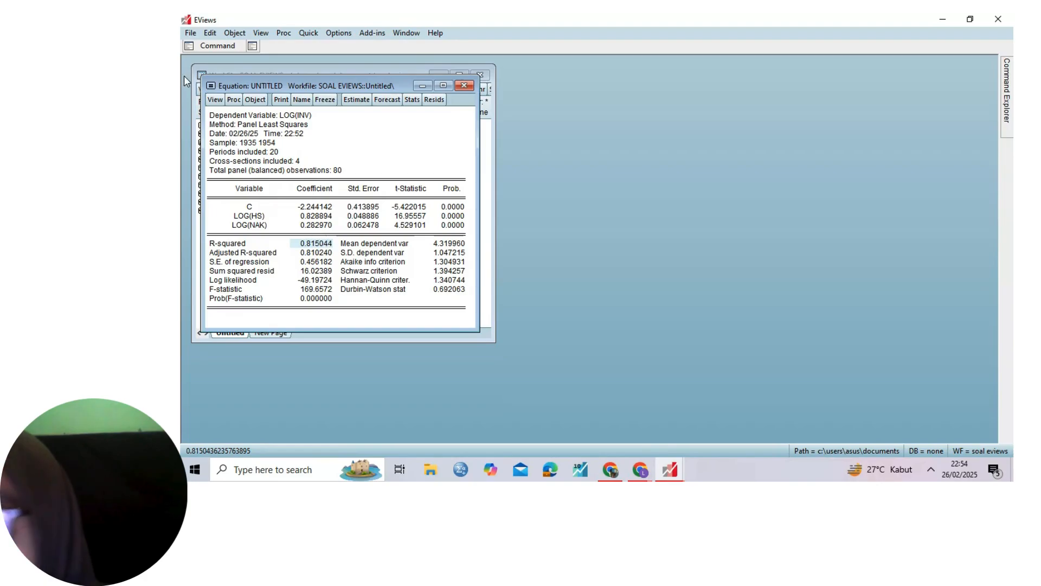
# Show the representations of the common-effects equation and examine the substituted coefficients of LOG(HS) and LOG(NAK).
pyautogui.click(214, 101)
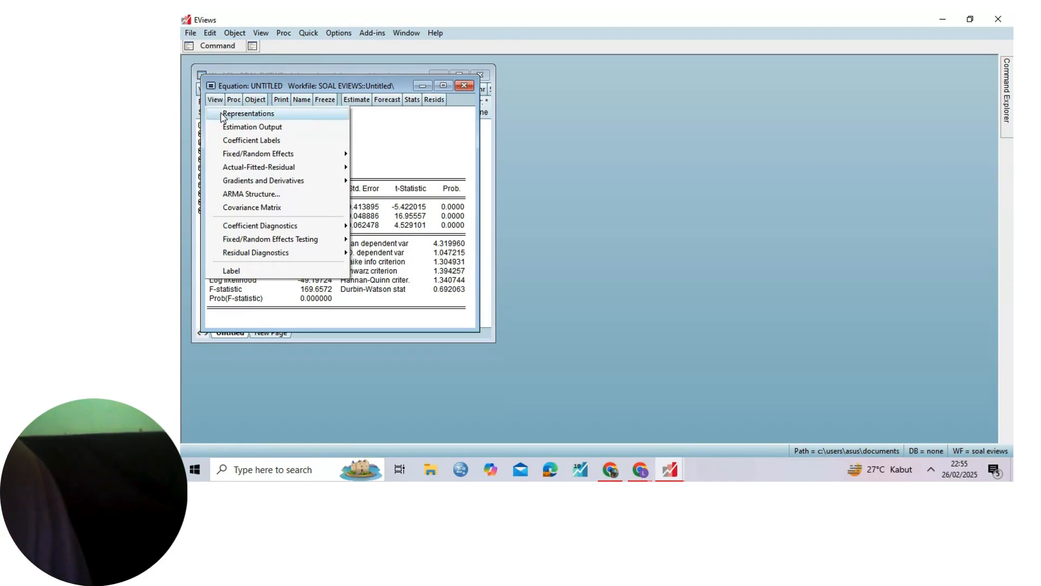
pyautogui.click(238, 113)
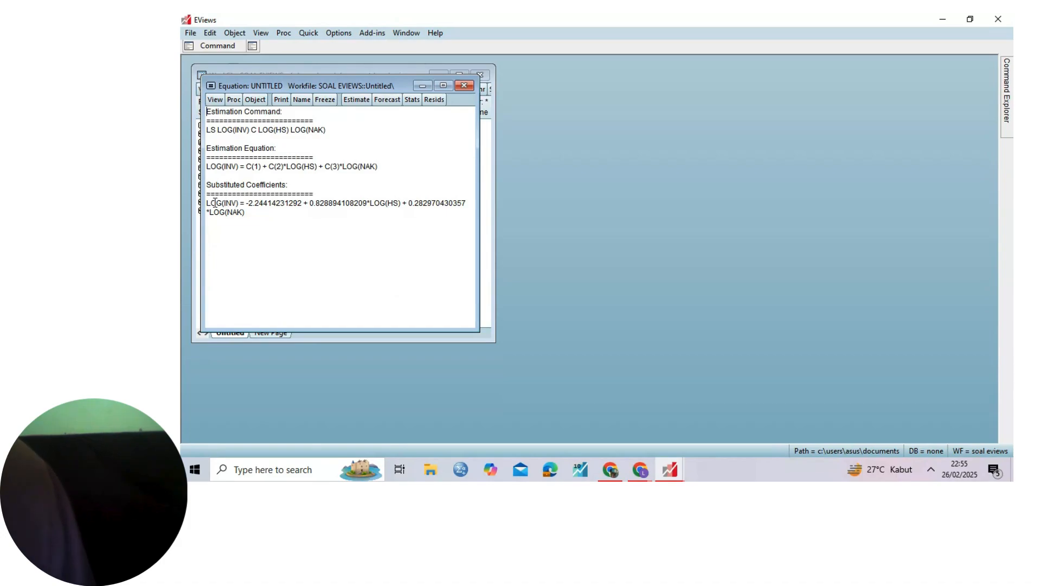
pyautogui.moveTo(205, 204); pyautogui.dragTo(252, 214)
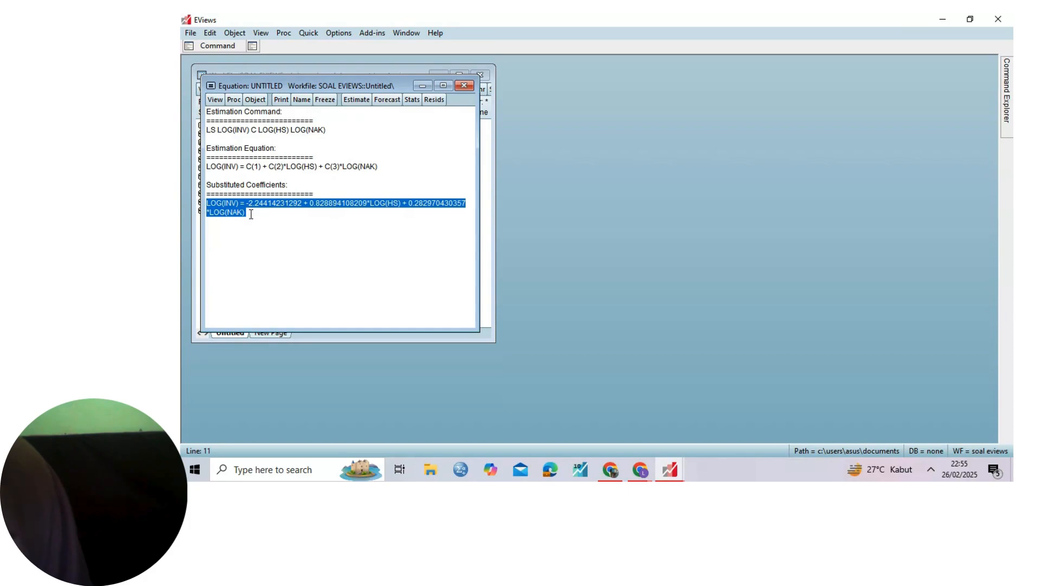
pyautogui.click(247, 213)
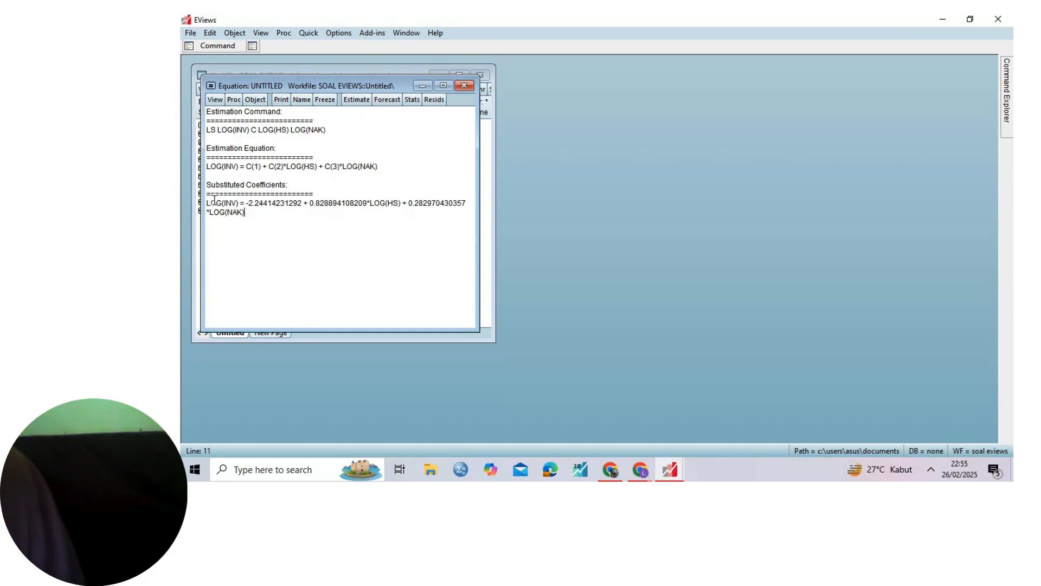
pyautogui.moveTo(211, 204); pyautogui.dragTo(253, 212)
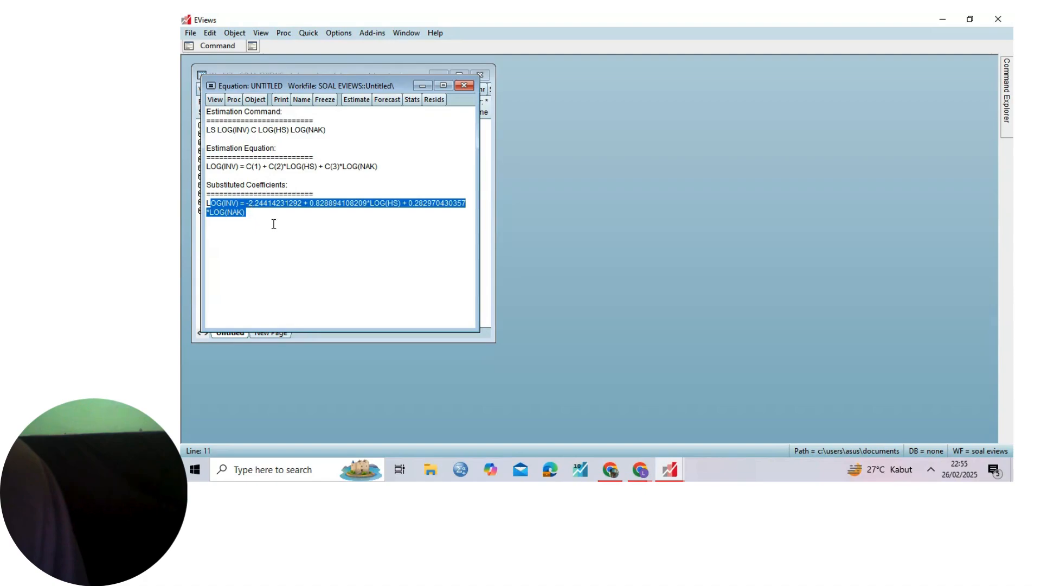
pyautogui.click(274, 224)
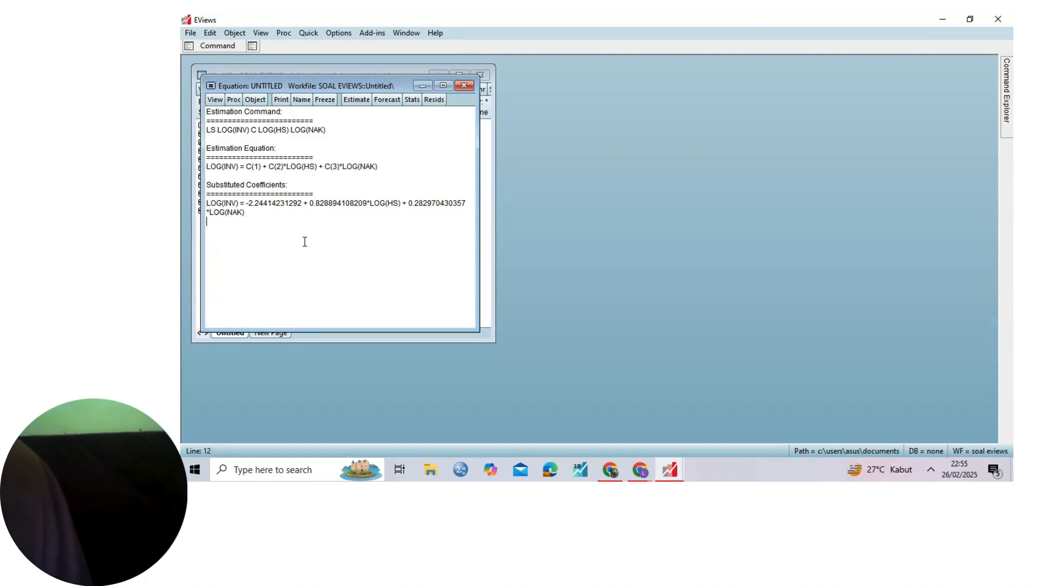
pyautogui.moveTo(310, 204)
pyautogui.mouseDown()
pyautogui.moveTo(347, 206)
pyautogui.moveTo(312, 212)
pyautogui.mouseUp()
pyautogui.click(311, 203)
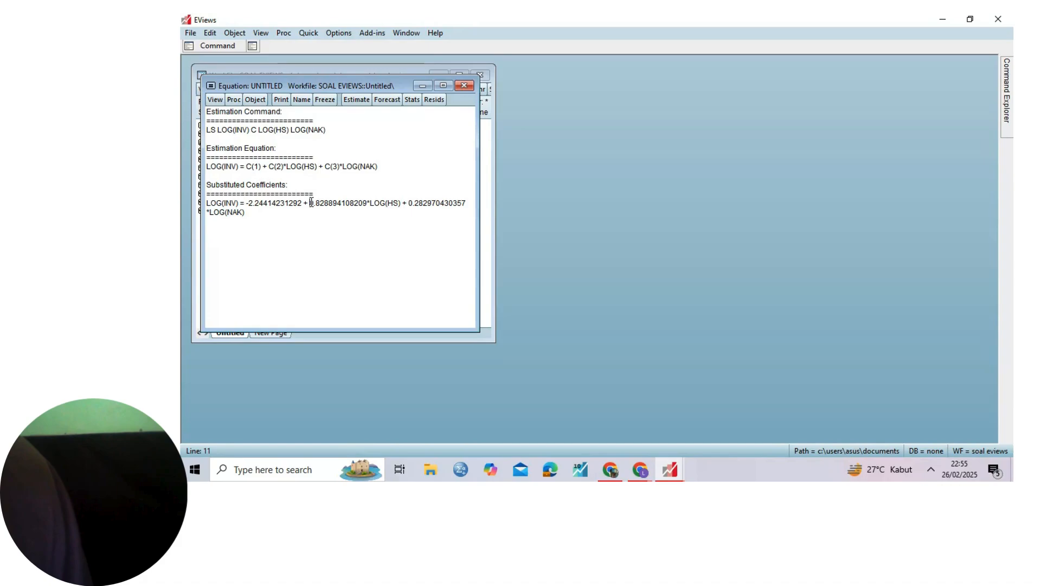
pyautogui.moveTo(313, 205); pyautogui.dragTo(325, 204)
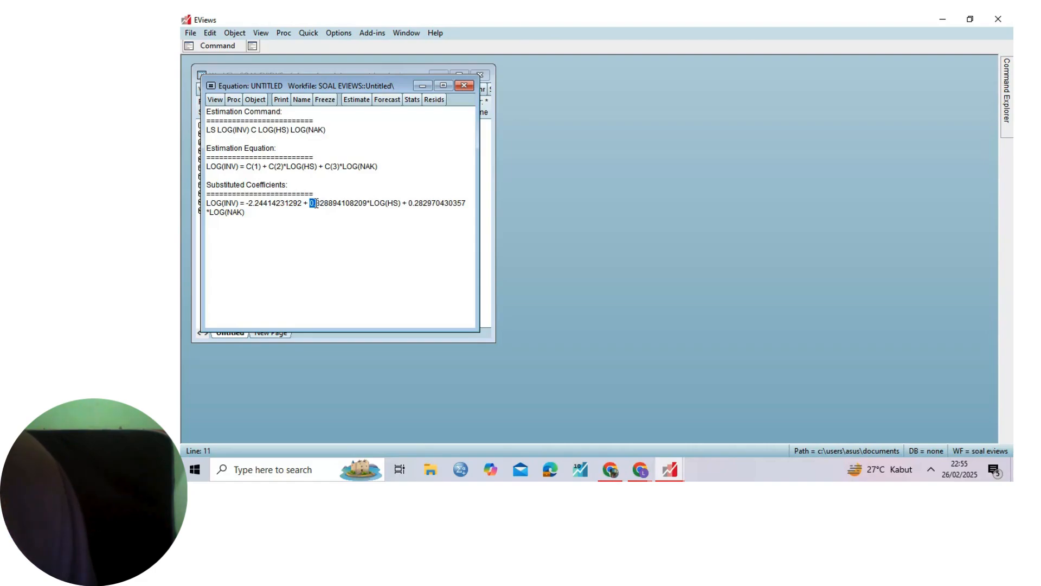
pyautogui.moveTo(321, 203); pyautogui.dragTo(327, 204)
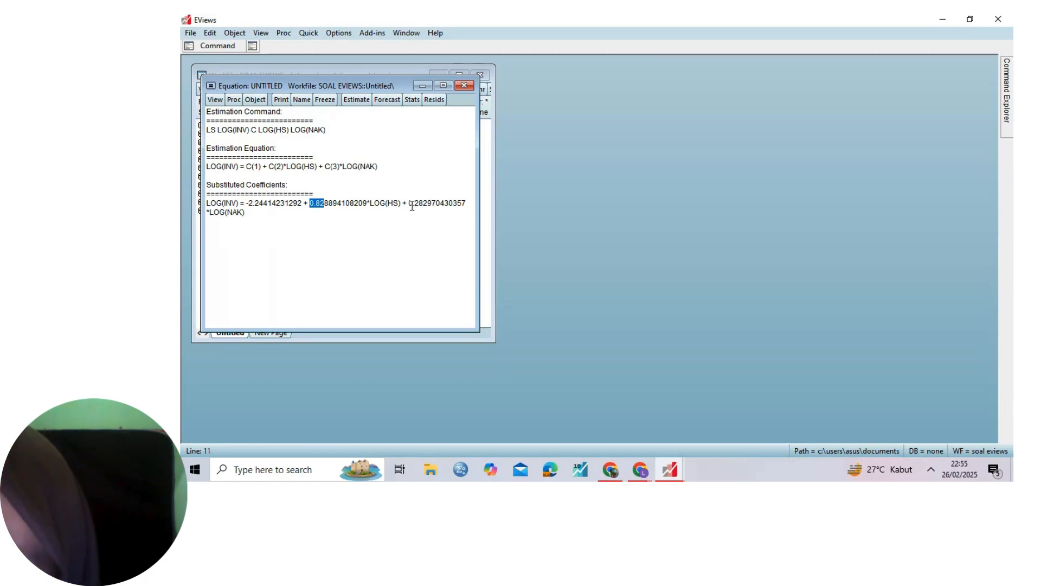
pyautogui.moveTo(407, 207); pyautogui.dragTo(426, 207)
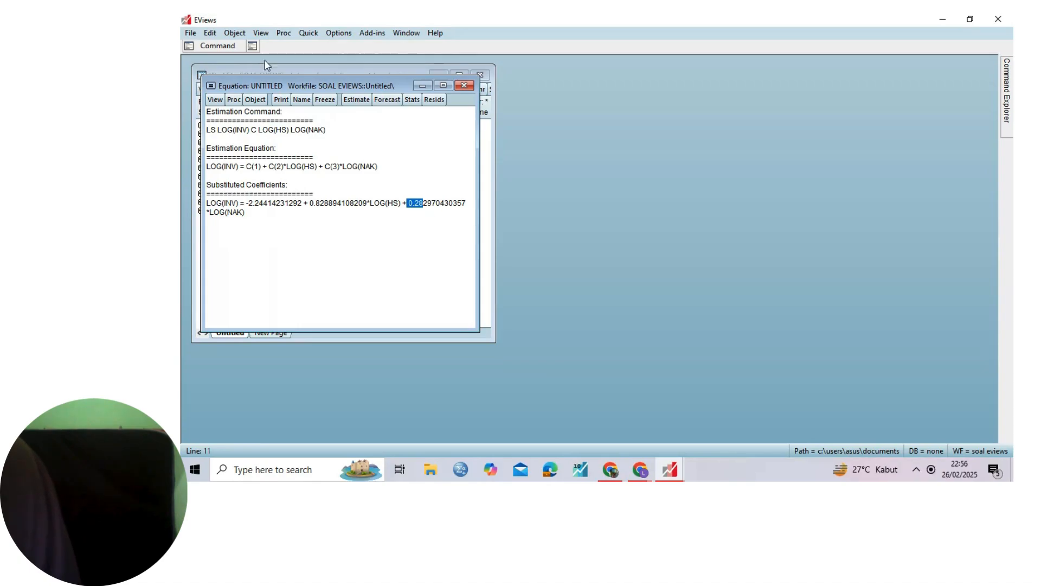
# Freeze the equation representations as a text object, name it bentuk_persamaan_cem, and close it.
pyautogui.click(326, 104)
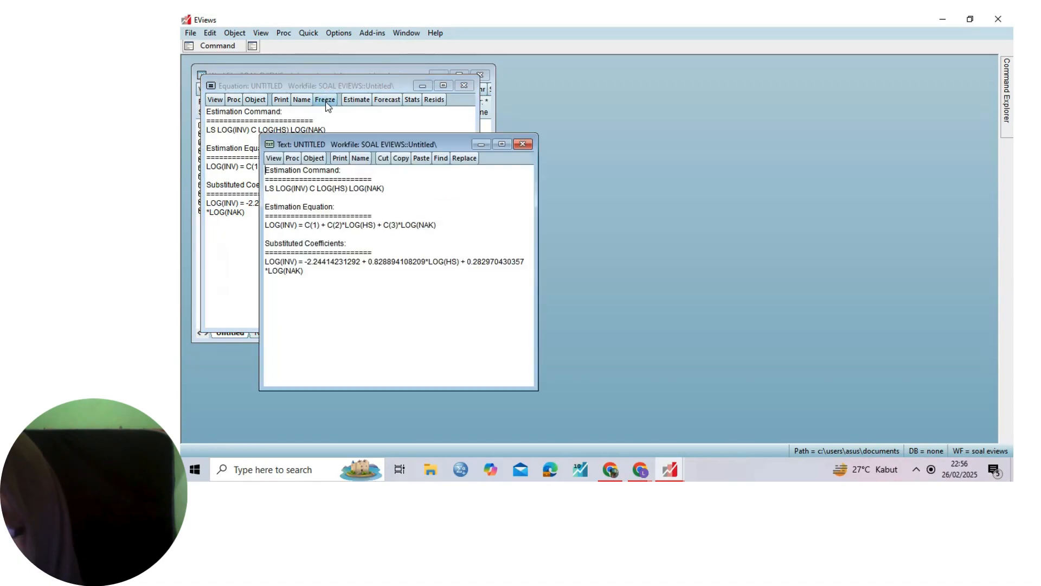
pyautogui.click(358, 158)
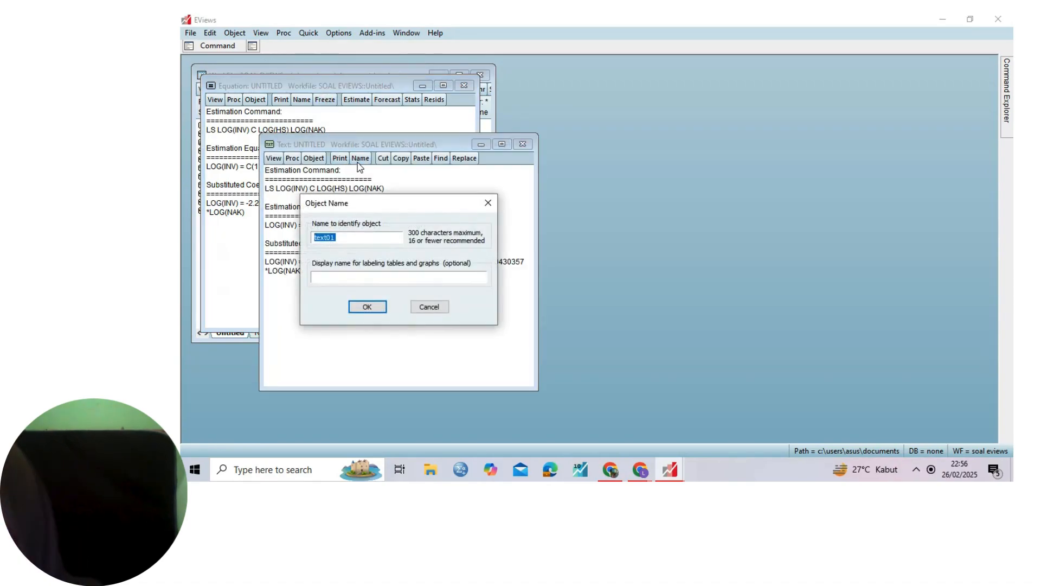
pyautogui.press('BackSpace')
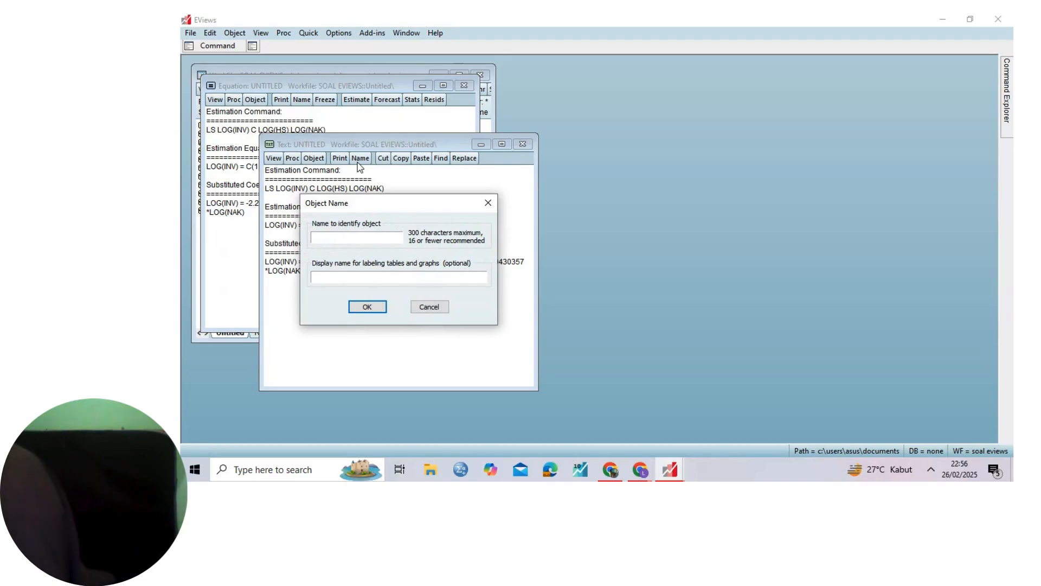
pyautogui.write('bentu')
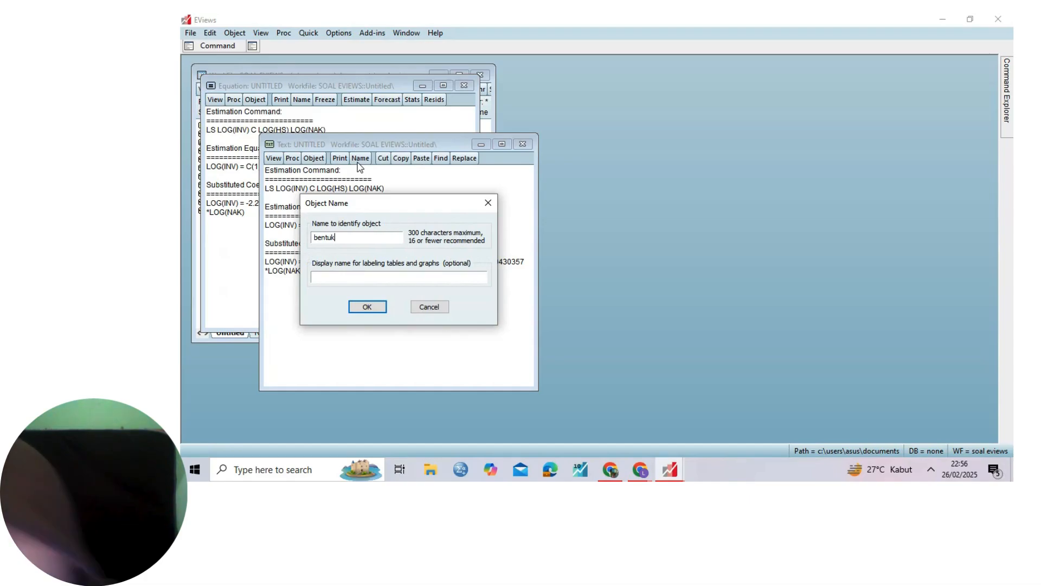
pyautogui.write('k_per')
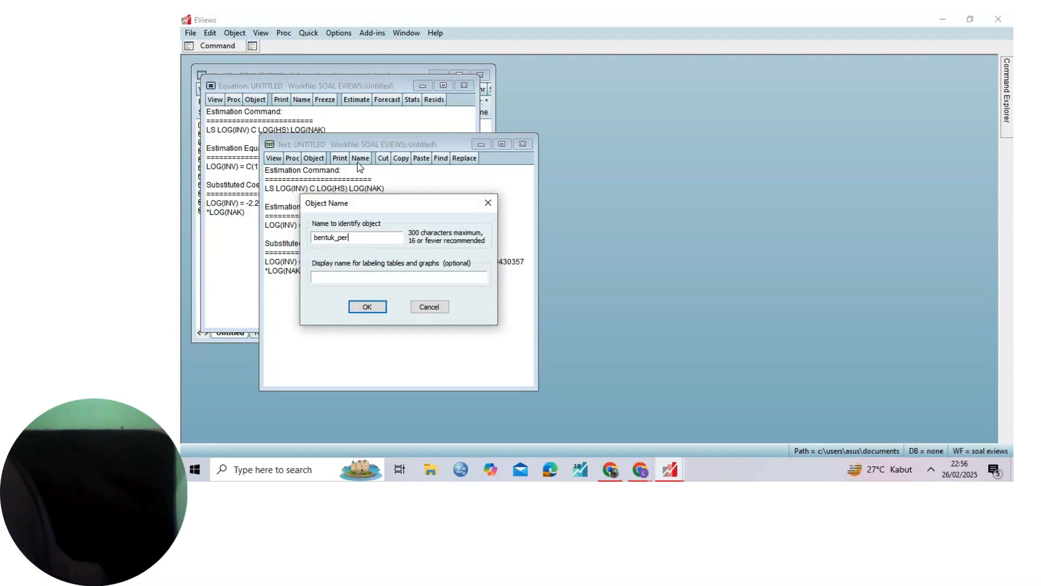
pyautogui.write('samaan')
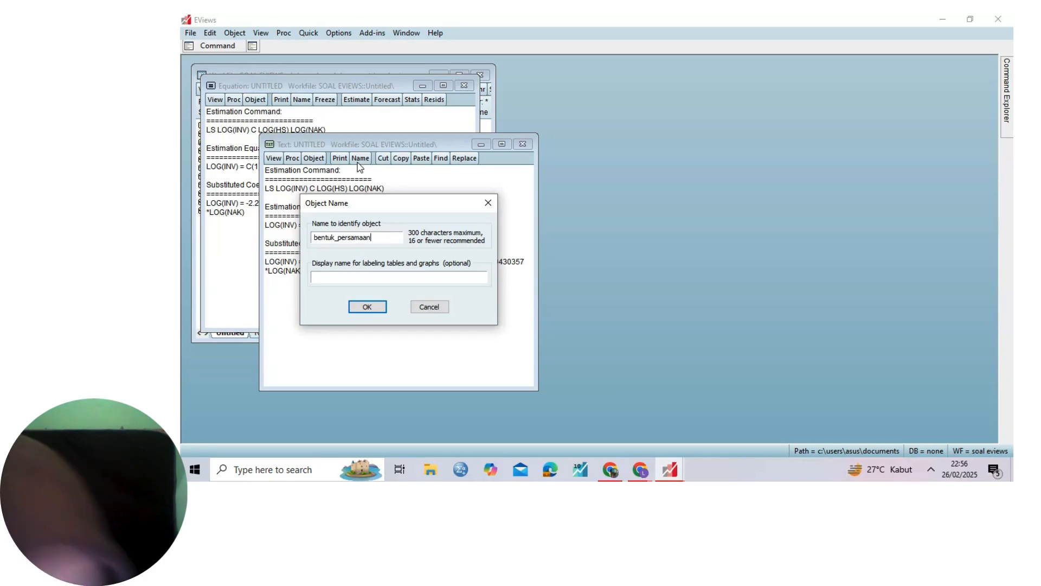
pyautogui.write('_cem')
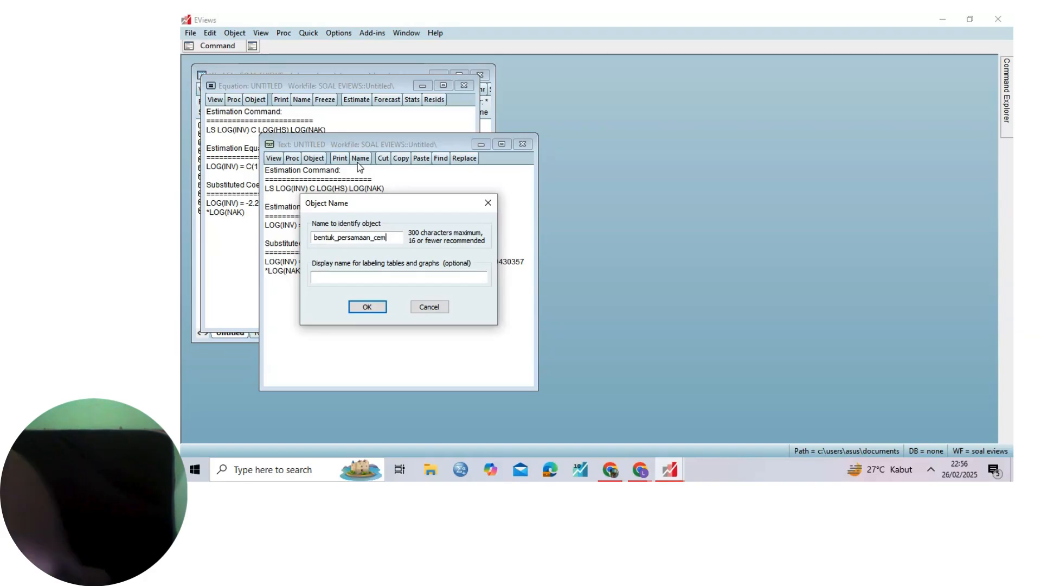
pyautogui.click(359, 309)
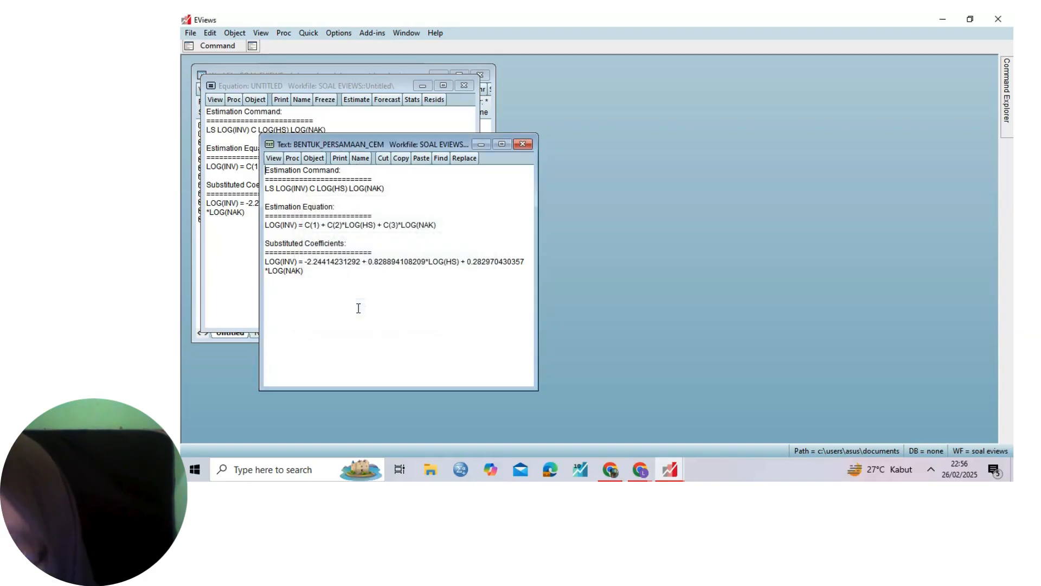
pyautogui.click(521, 144)
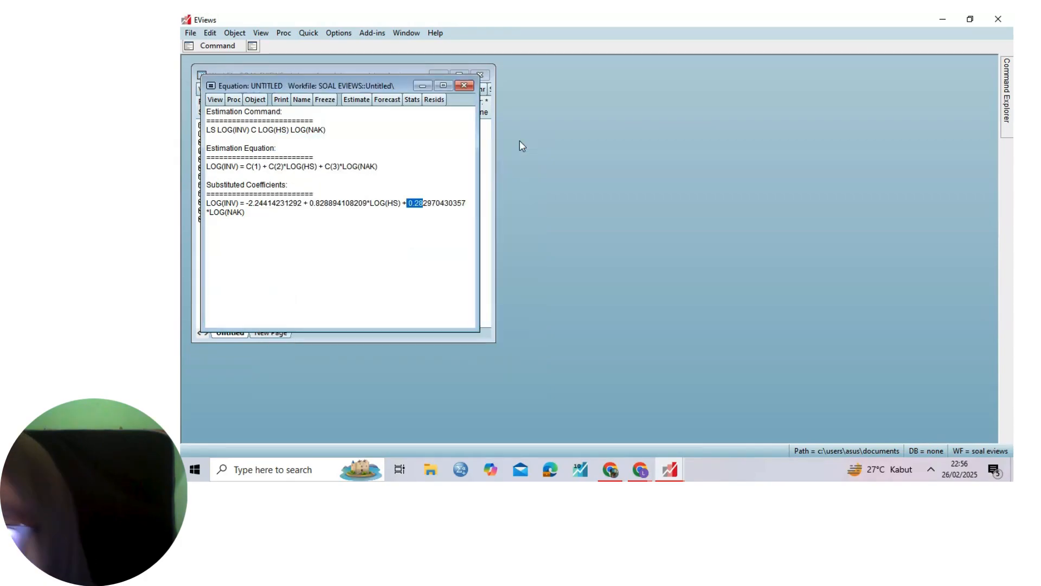
# Close and delete the untitled equation, and shift the workfile window slightly.
pyautogui.click(463, 86)
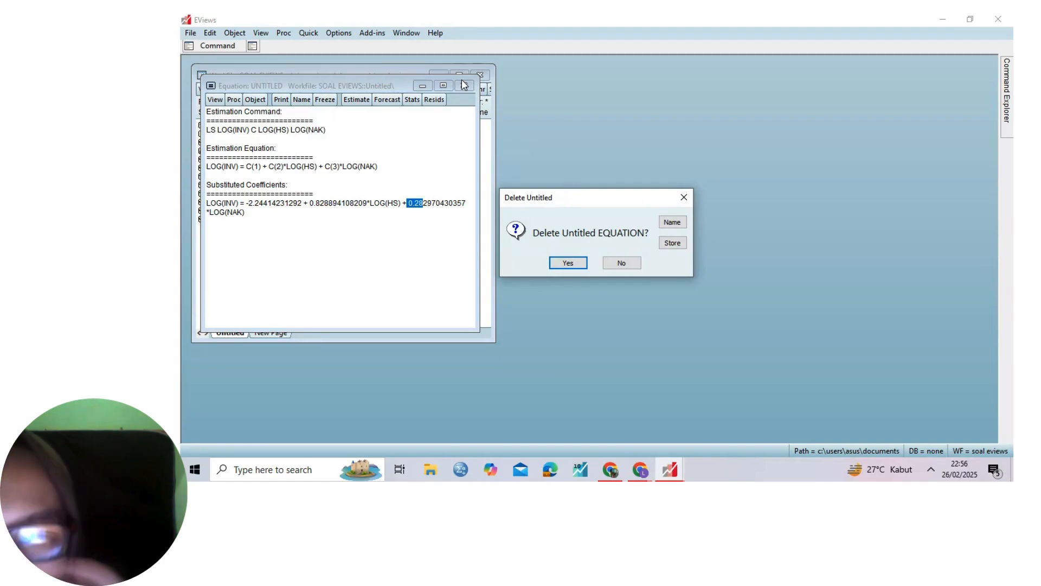
pyautogui.click(569, 263)
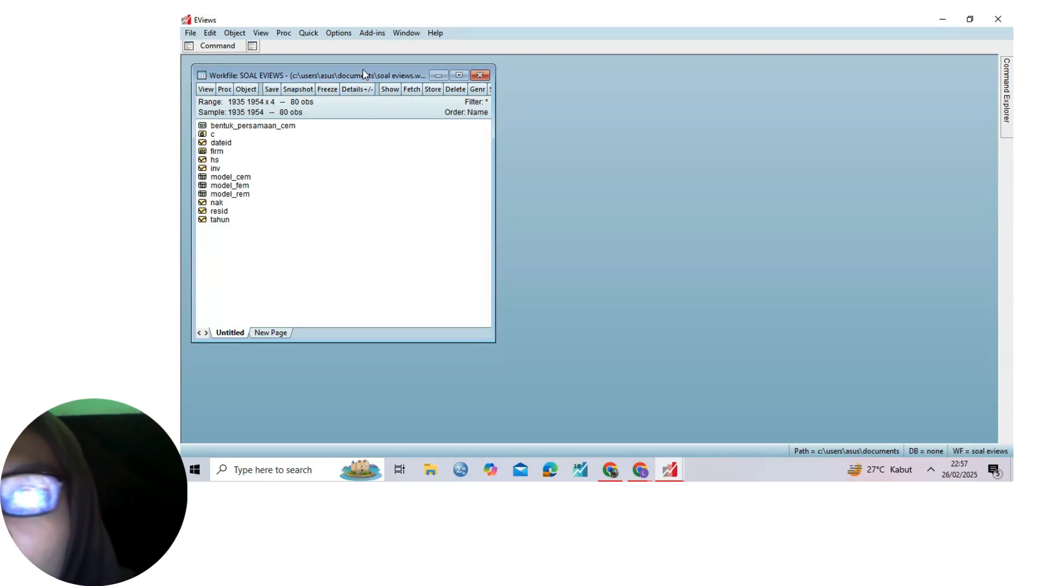
pyautogui.moveTo(363, 74)
pyautogui.mouseDown()
pyautogui.moveTo(401, 75)
pyautogui.moveTo(373, 71)
pyautogui.mouseUp()
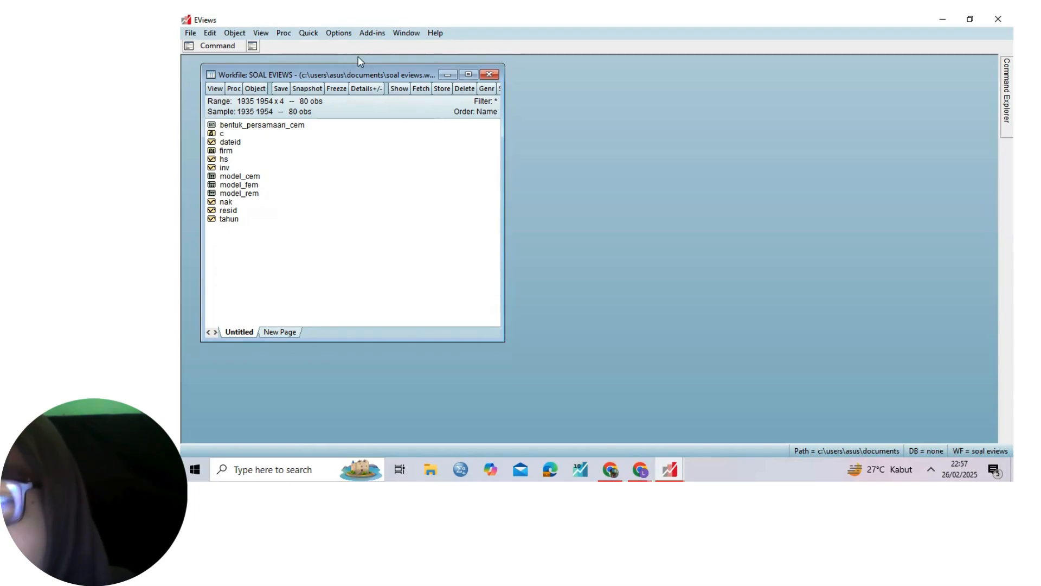
# Start a new least squares equation estimation with the specification log(inv) c log(hs) log(nak).
pyautogui.click(308, 33)
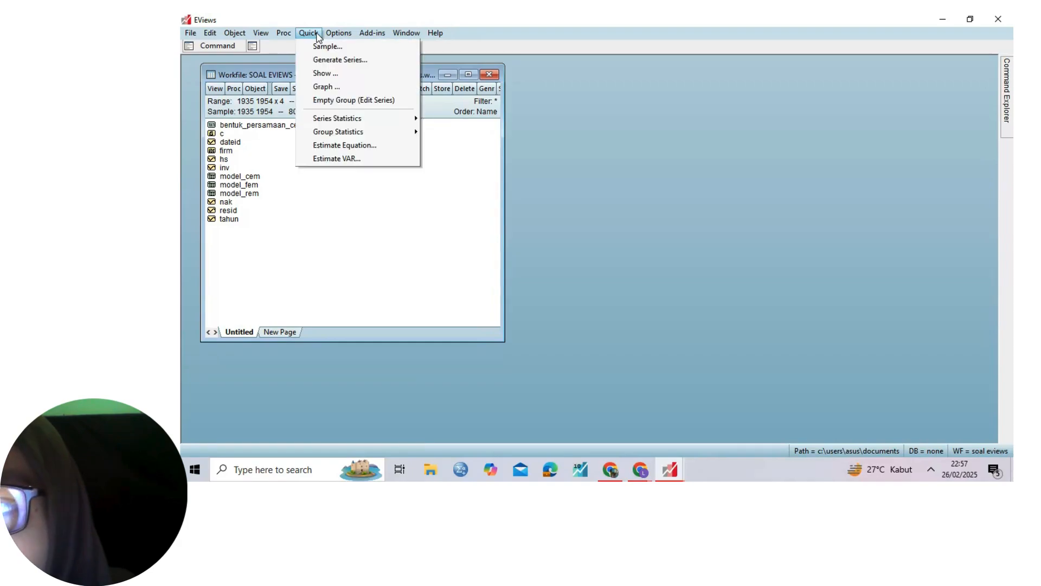
pyautogui.click(339, 148)
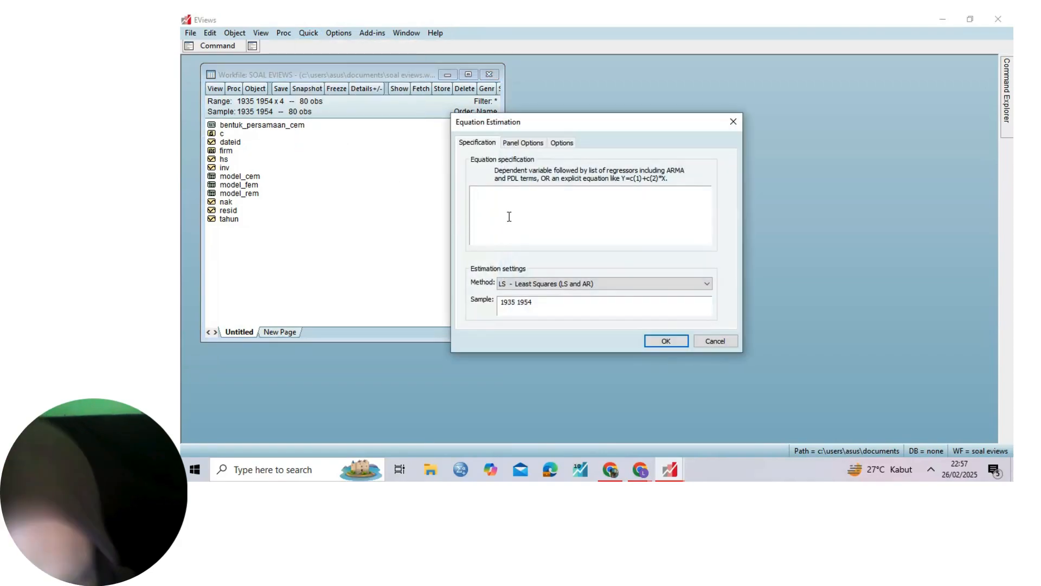
pyautogui.write('log')
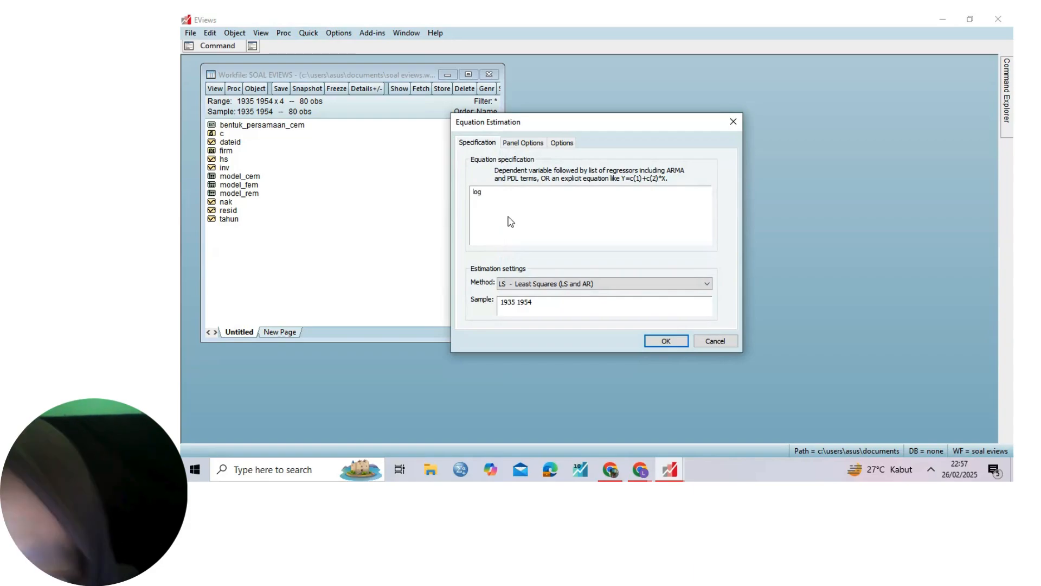
pyautogui.write('(inv) c log')
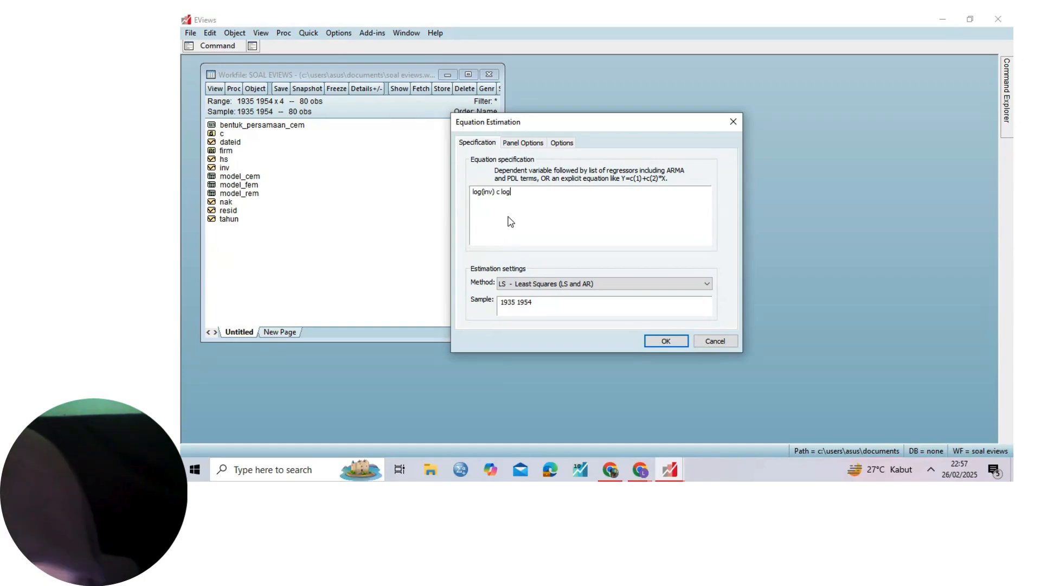
pyautogui.write('(')
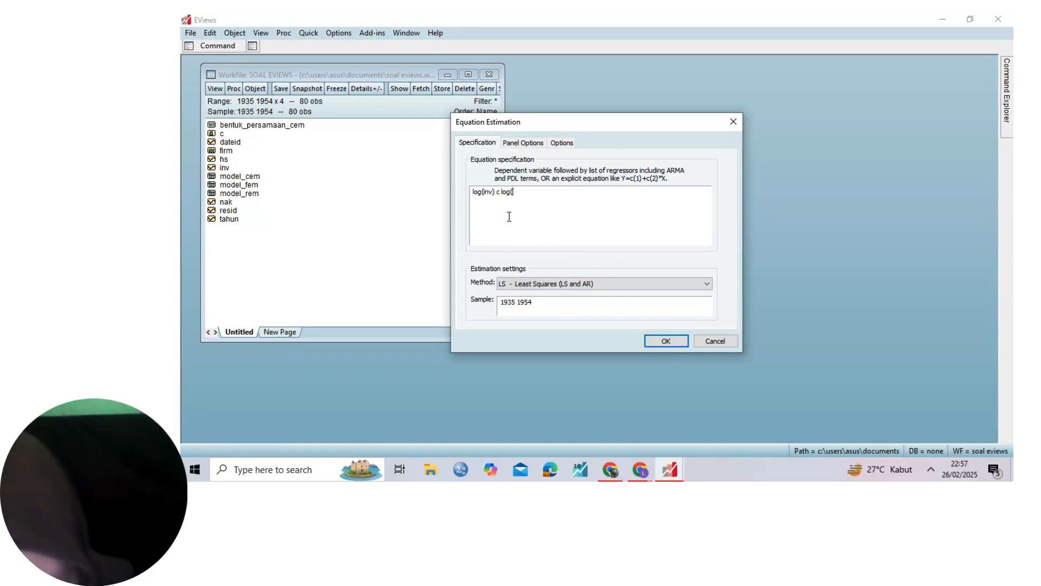
pyautogui.write('hs')
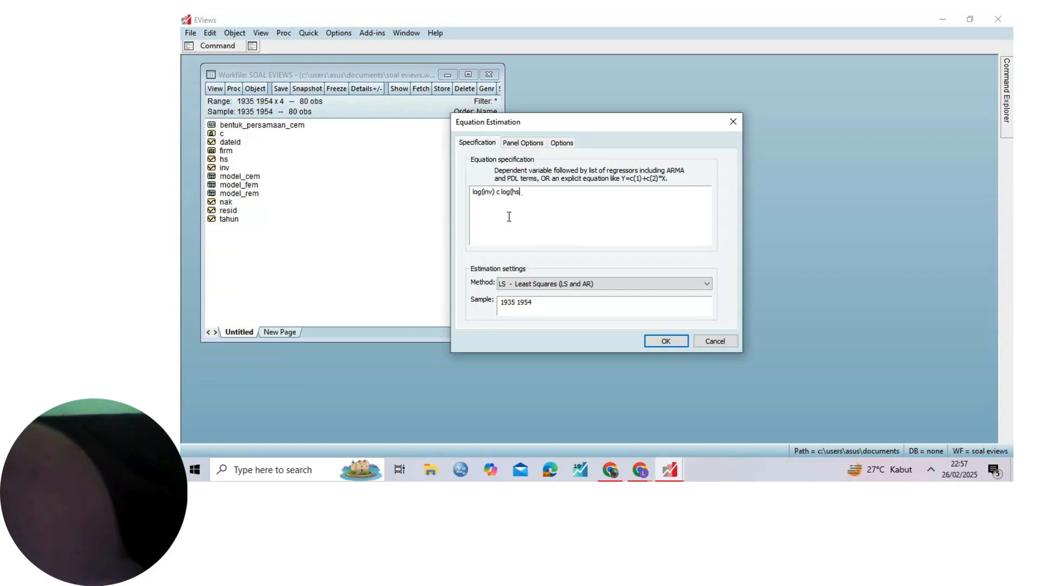
pyautogui.write(') log(nak')
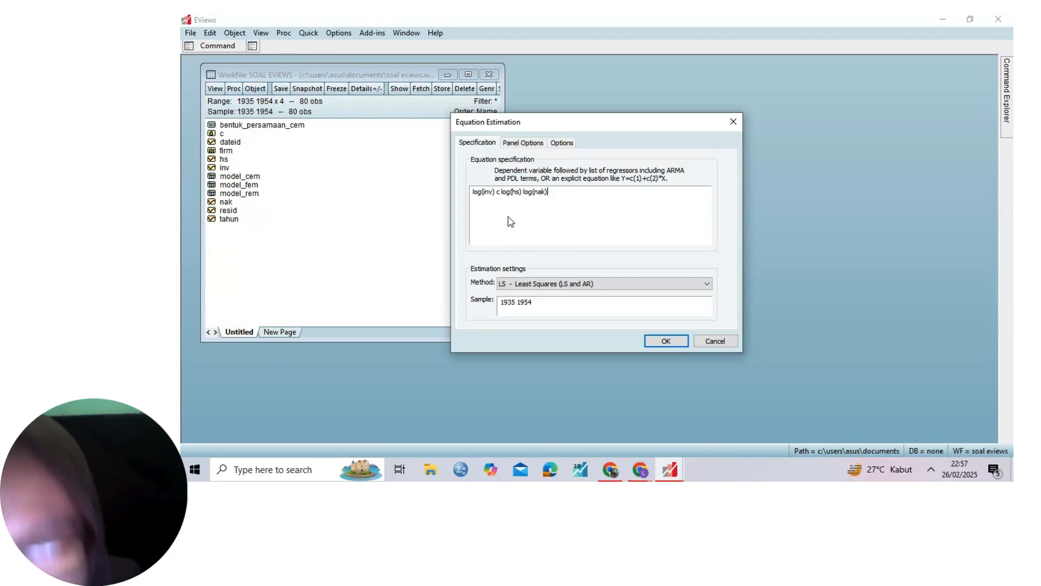
# Set the cross-section effects to Fixed with no period effects and estimate the equation.
pyautogui.click(525, 143)
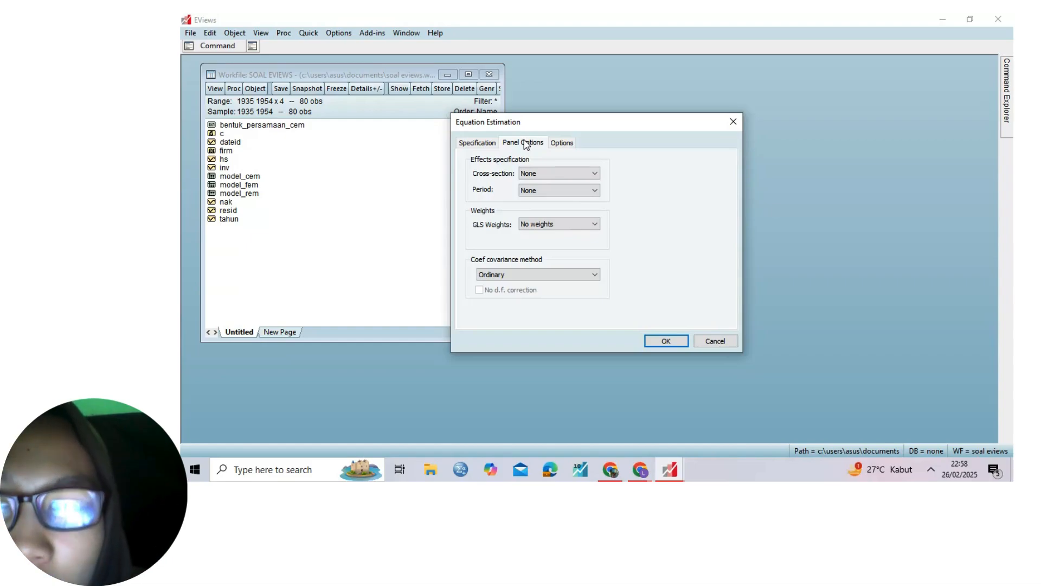
pyautogui.click(540, 173)
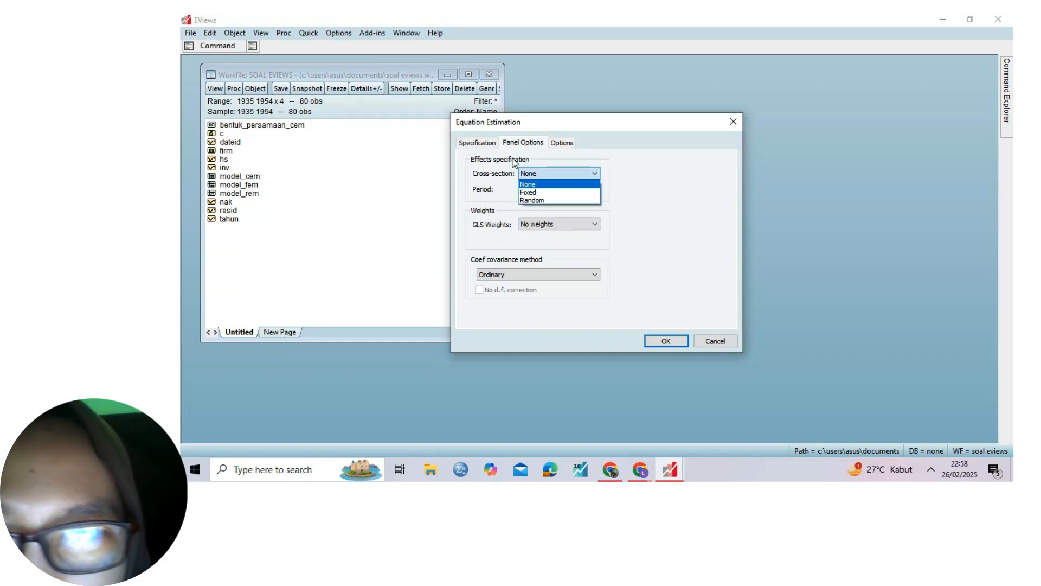
pyautogui.click(477, 142)
pyautogui.click(486, 143)
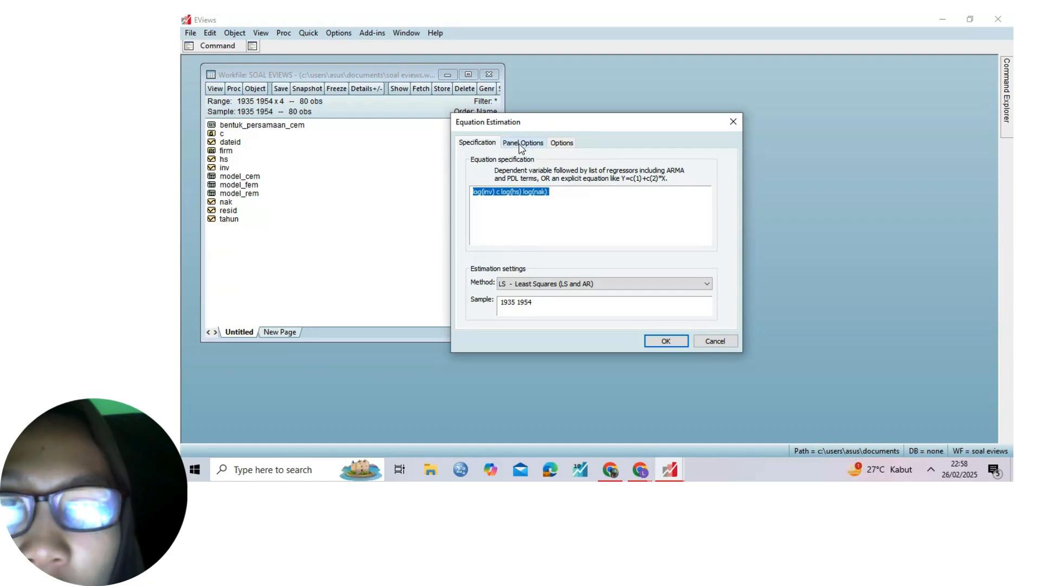
pyautogui.click(521, 144)
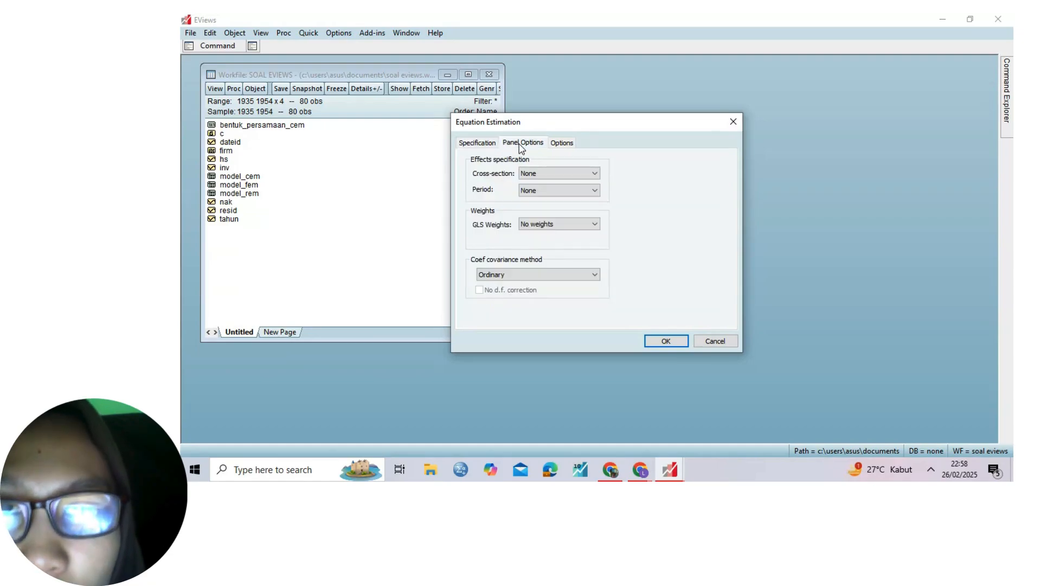
pyautogui.click(549, 172)
pyautogui.click(548, 189)
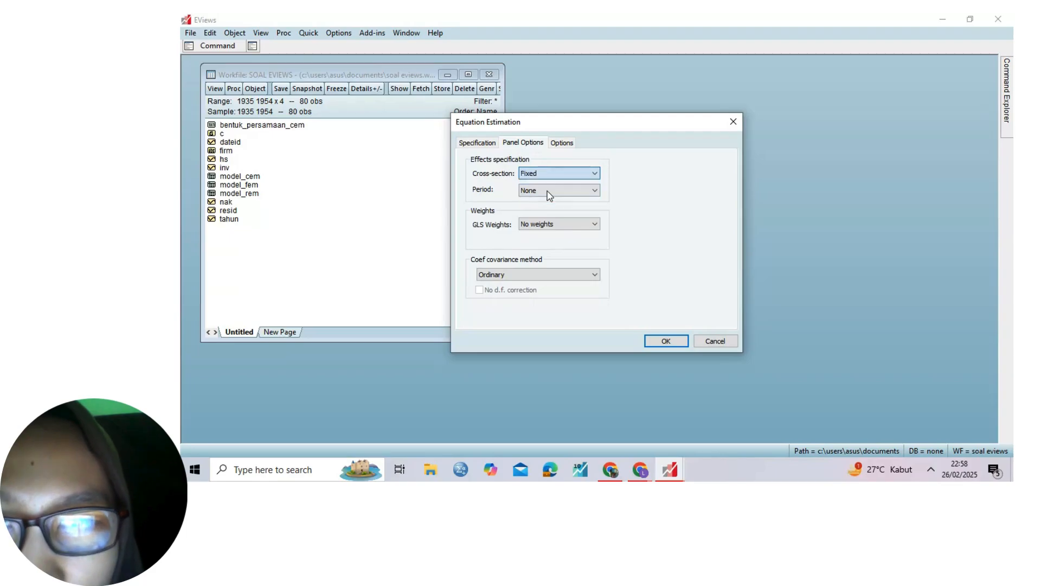
pyautogui.click(656, 339)
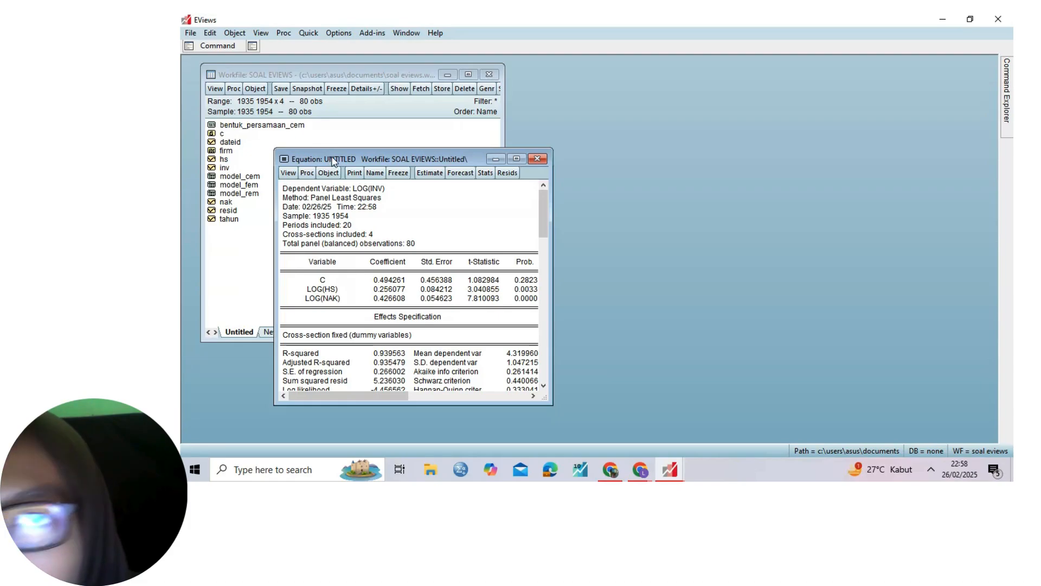
# Place the equation window beside the workfile and run the Redundant Fixed Effects - Likelihood Ratio test.
pyautogui.moveTo(332, 161); pyautogui.dragTo(563, 78)
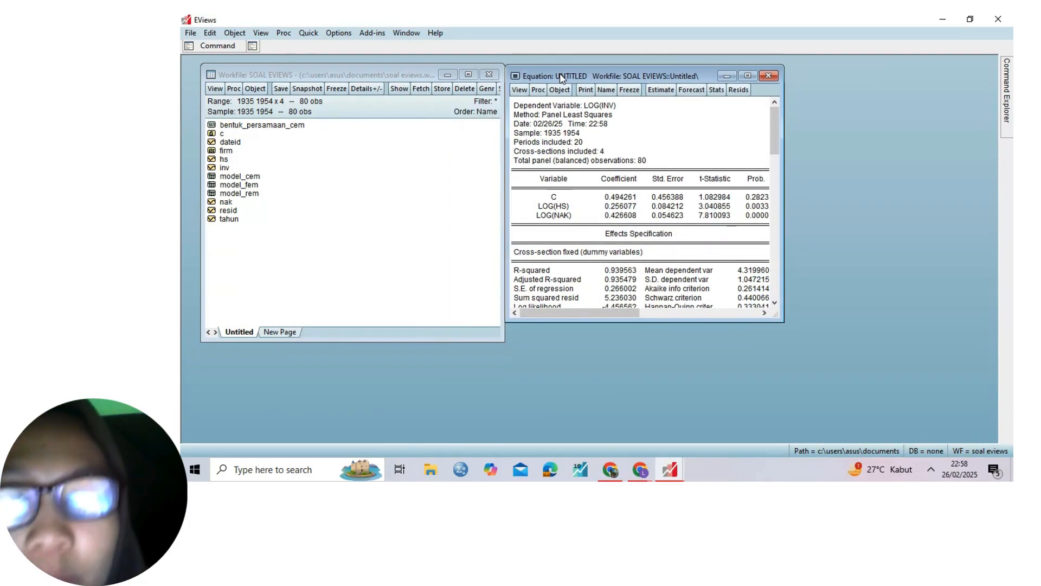
pyautogui.click(520, 90)
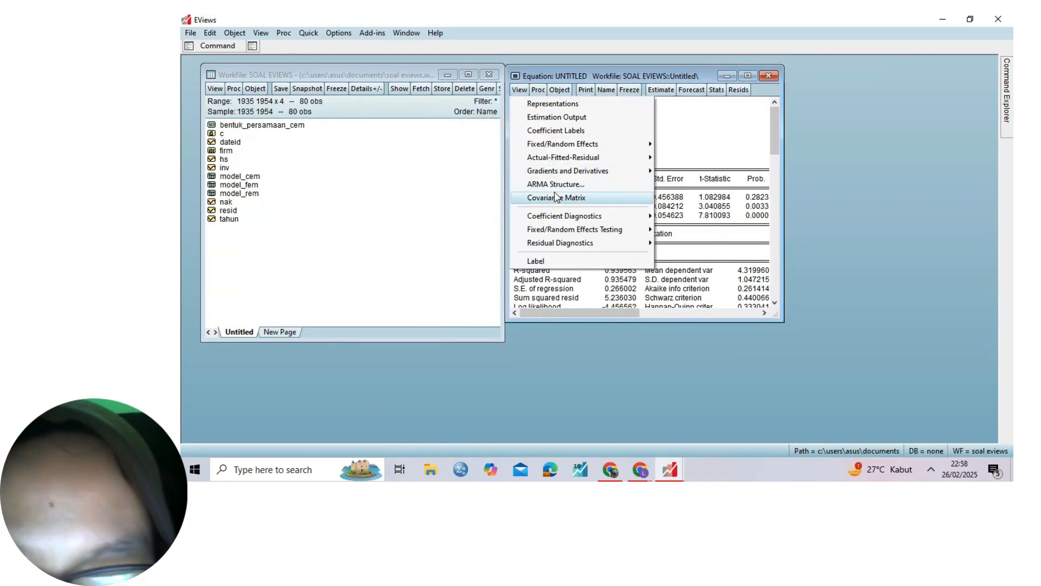
pyautogui.moveTo(560, 245)
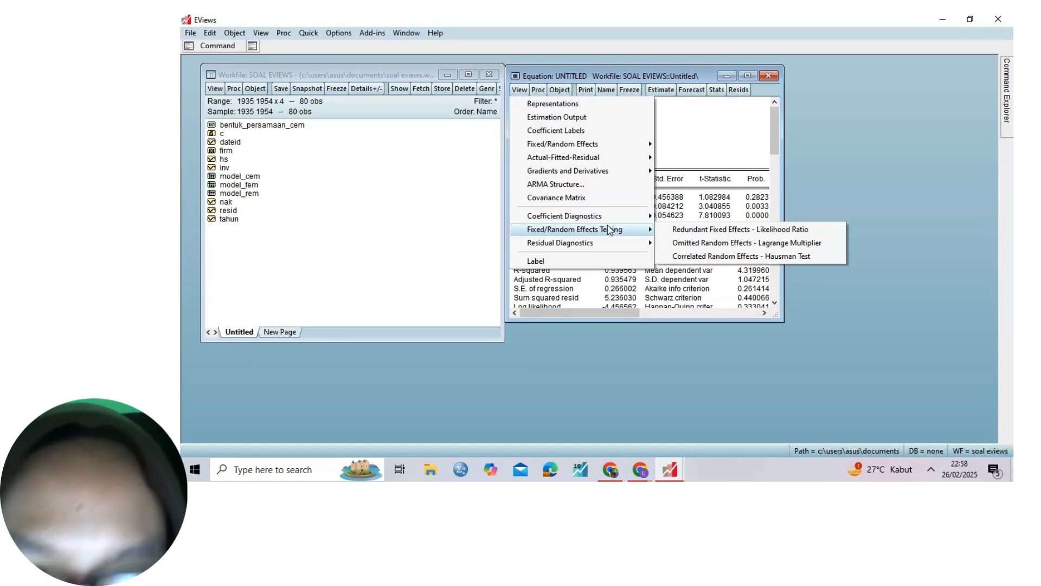
pyautogui.click(675, 230)
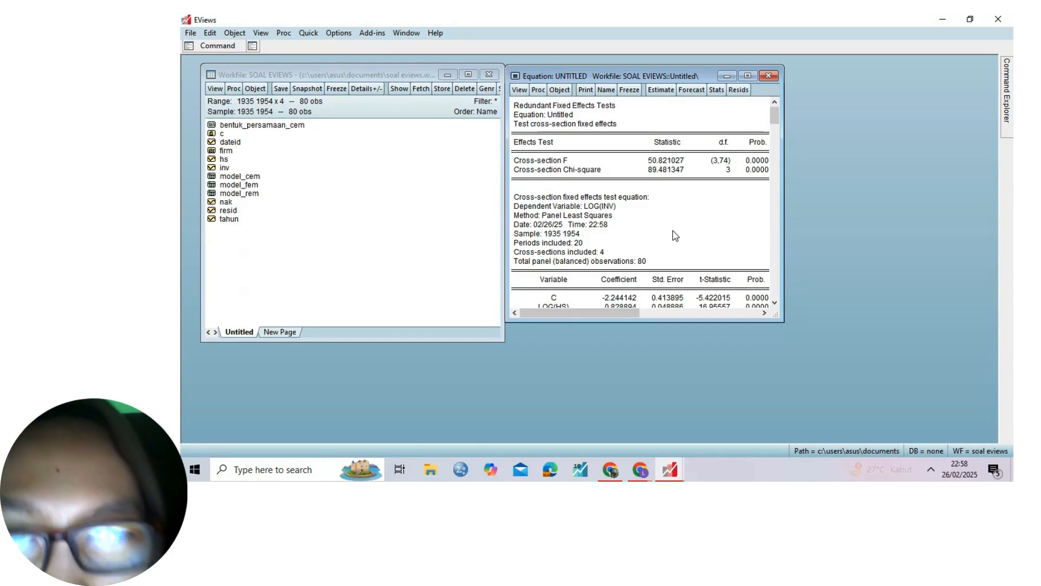
pyautogui.click(742, 179)
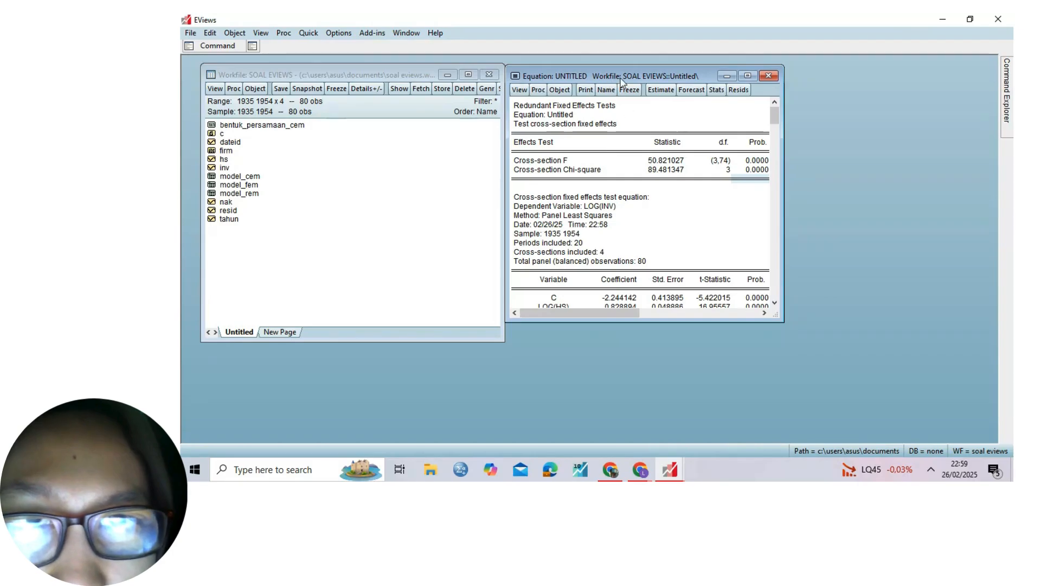
# Freeze the redundant fixed effects test as a table, name it uji_chow_fem, and close it.
pyautogui.click(634, 93)
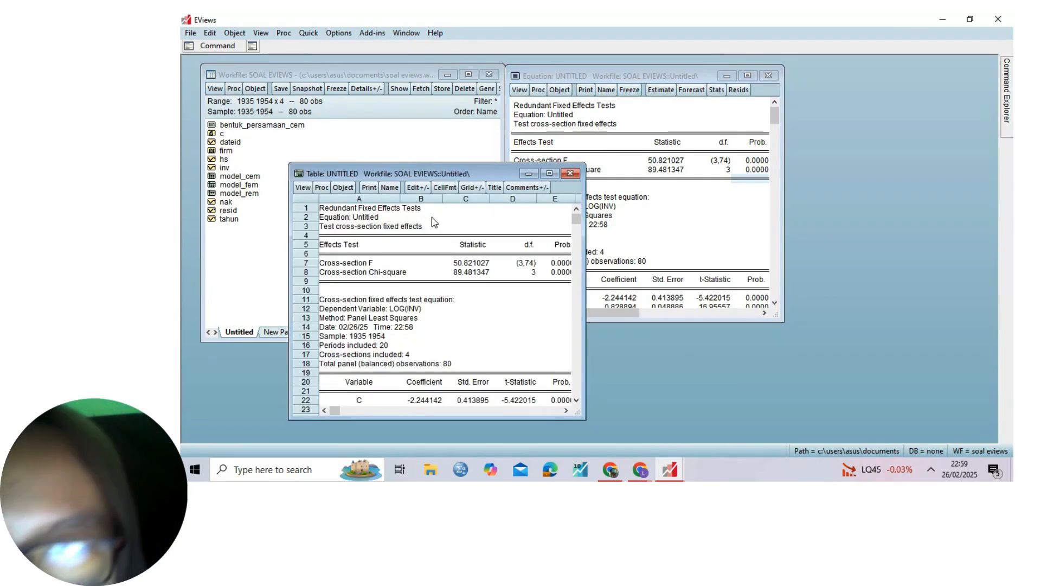
pyautogui.click(391, 188)
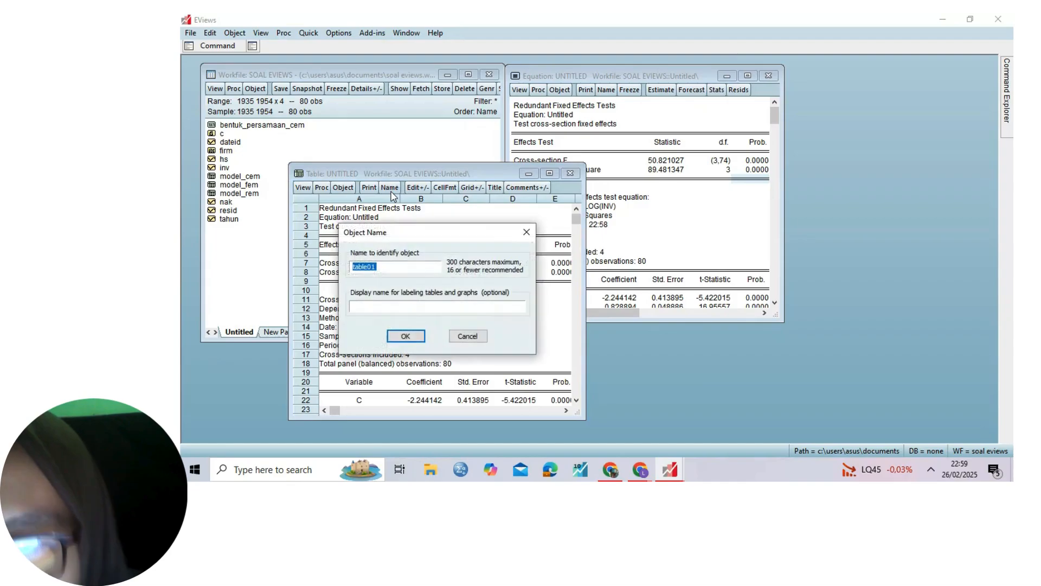
pyautogui.write('uj')
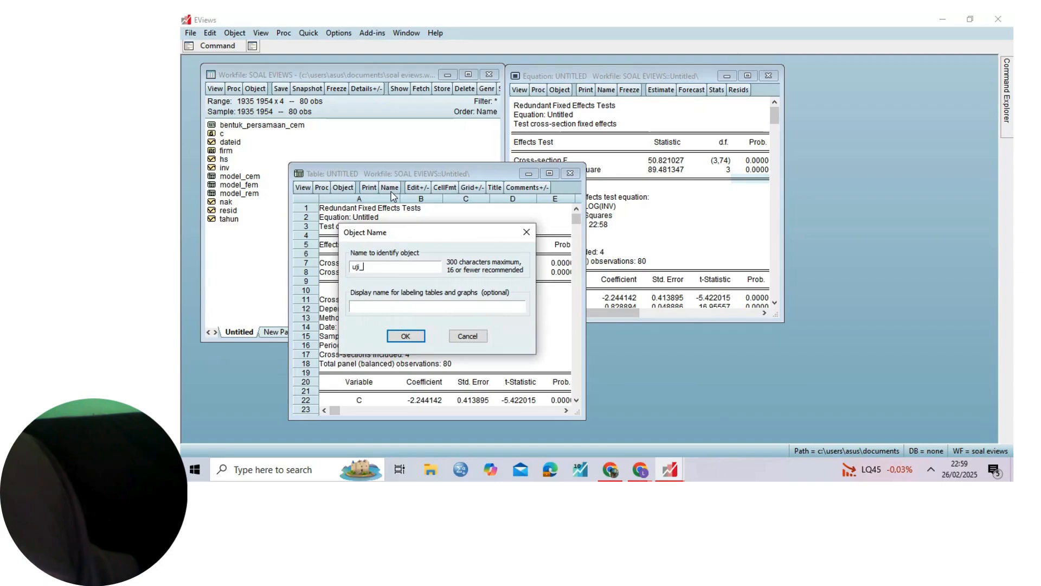
pyautogui.write('i_chow')
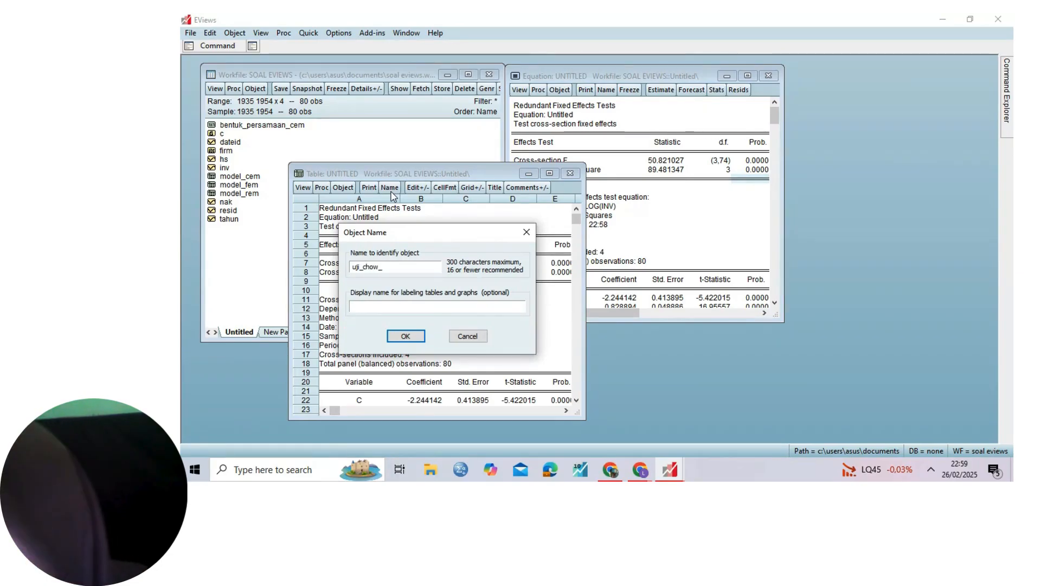
pyautogui.write('_fem')
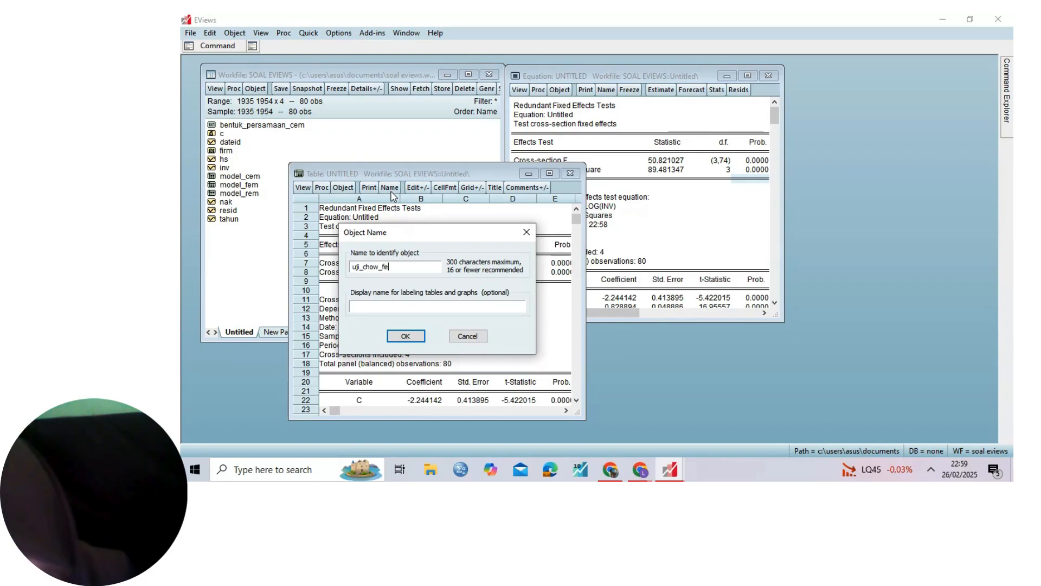
pyautogui.click(407, 337)
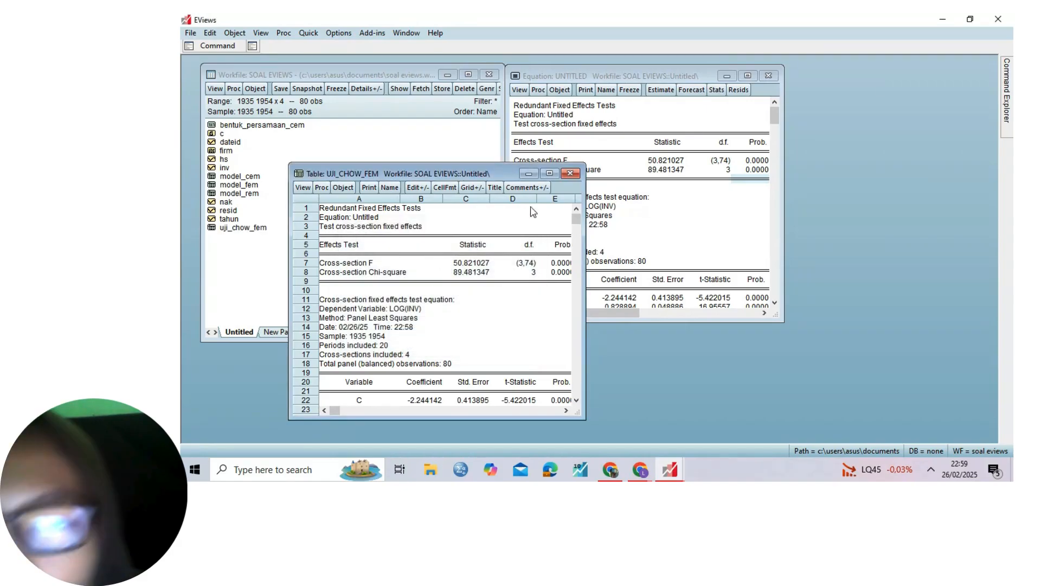
pyautogui.click(569, 174)
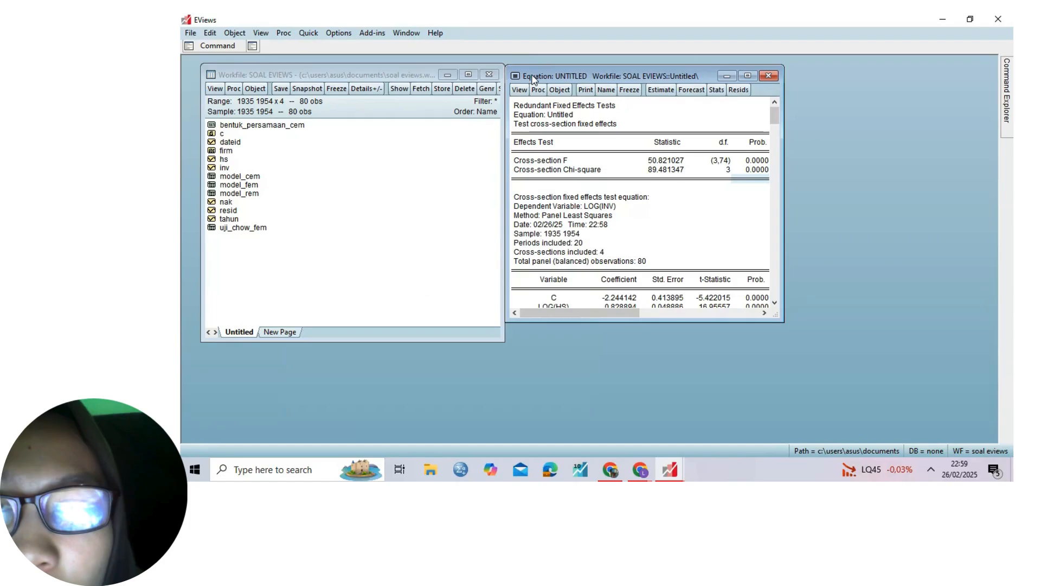
# Re-estimate the untitled equation with the cross-section effects set to Random.
pyautogui.moveTo(532, 76)
pyautogui.mouseDown()
pyautogui.moveTo(541, 76)
pyautogui.moveTo(531, 76)
pyautogui.mouseUp()
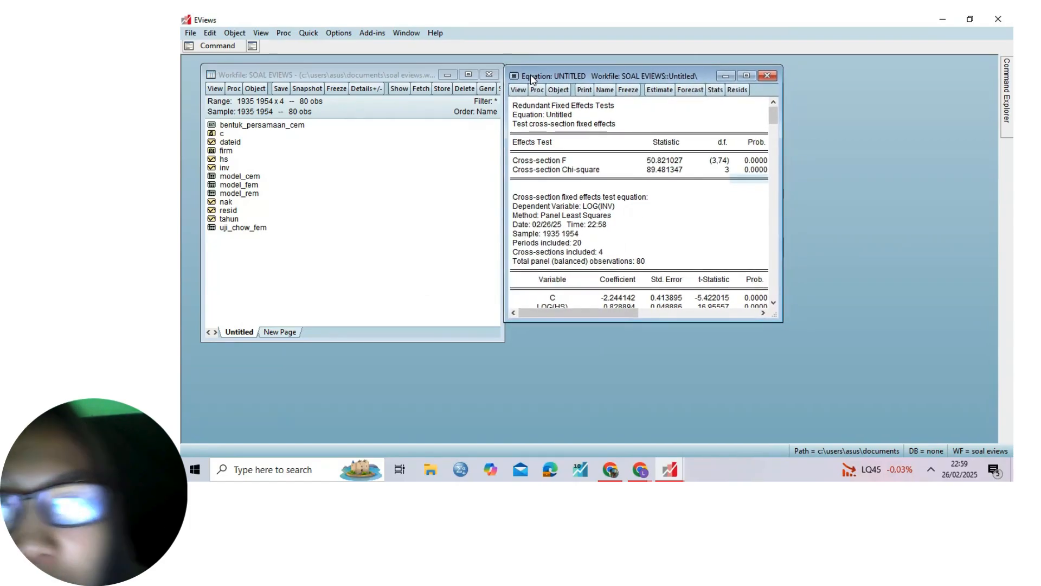
pyautogui.click(655, 92)
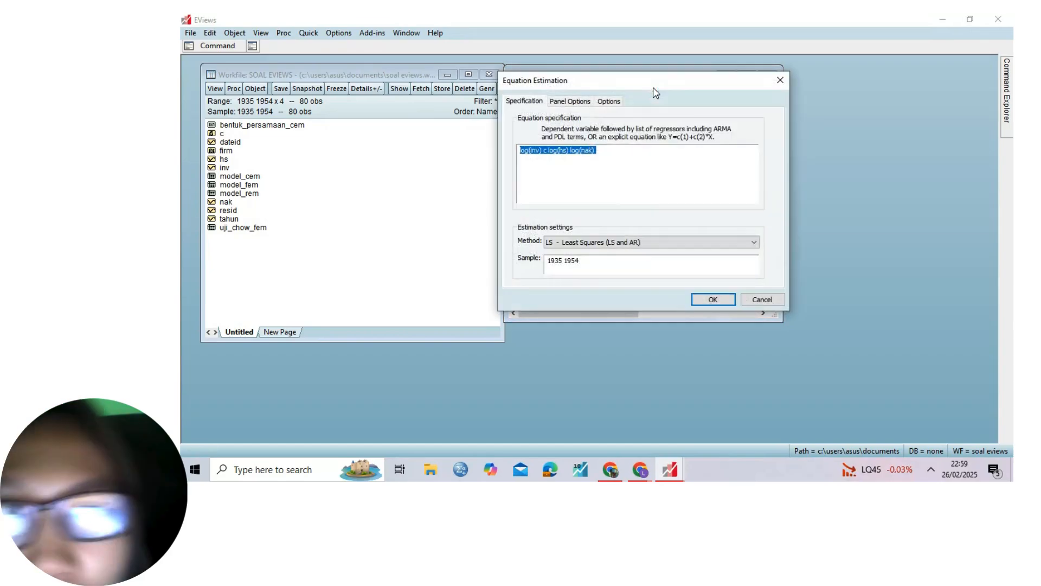
pyautogui.click(560, 103)
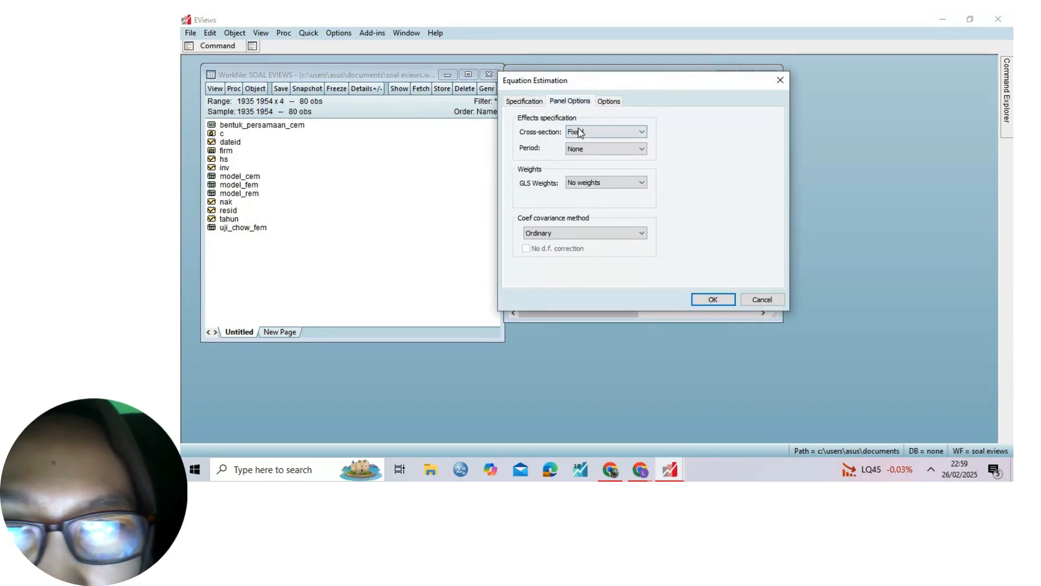
pyautogui.click(578, 133)
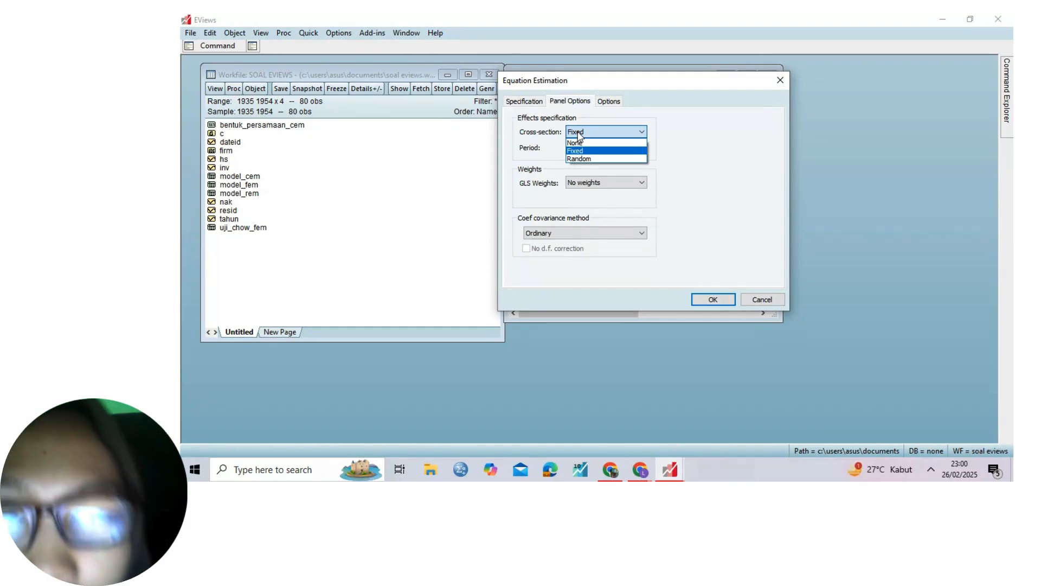
pyautogui.click(589, 159)
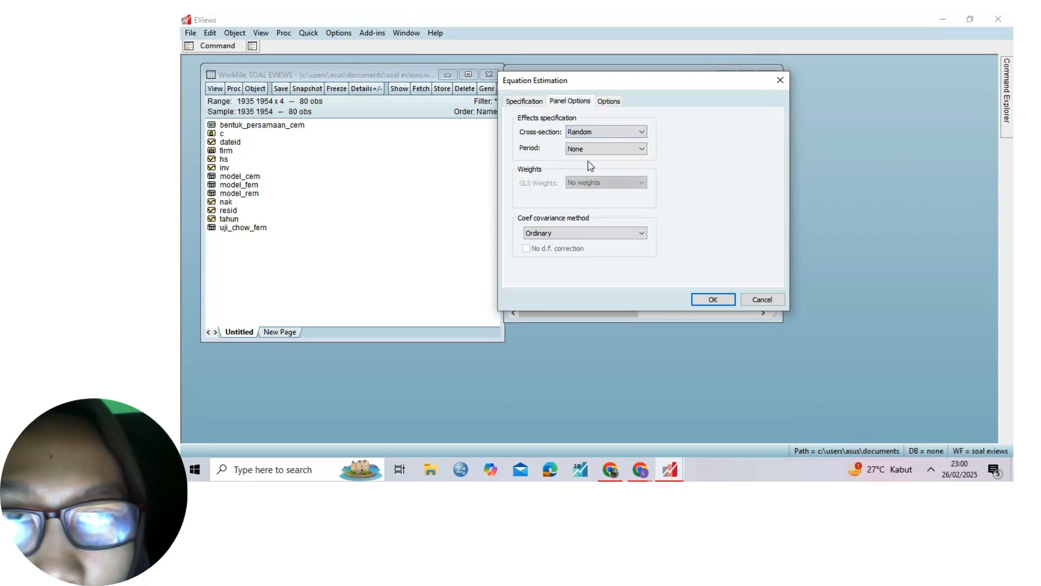
pyautogui.click(711, 298)
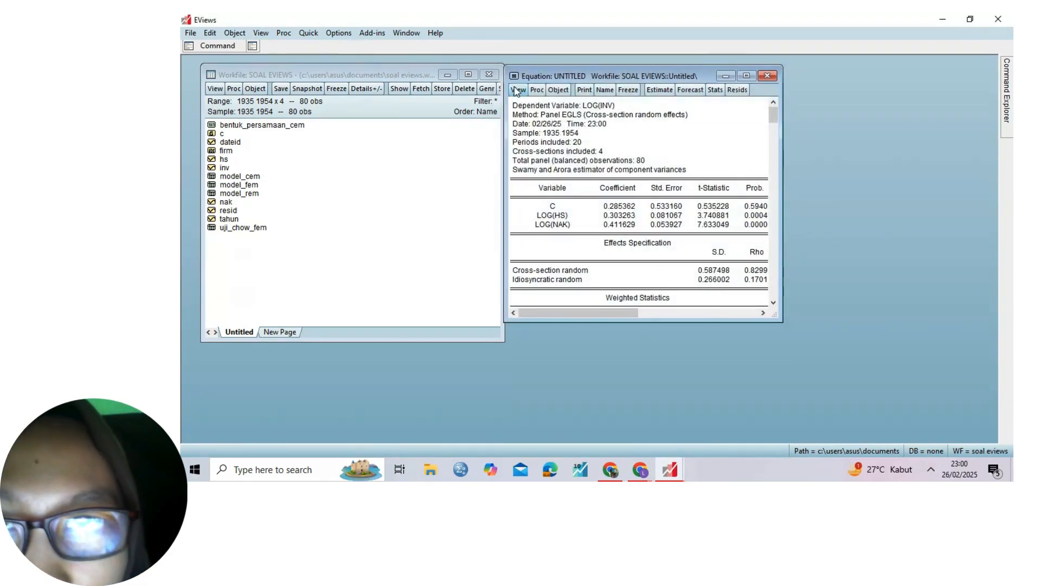
# Run the Correlated Random Effects - Hausman Test on the random-effects equation.
pyautogui.click(517, 90)
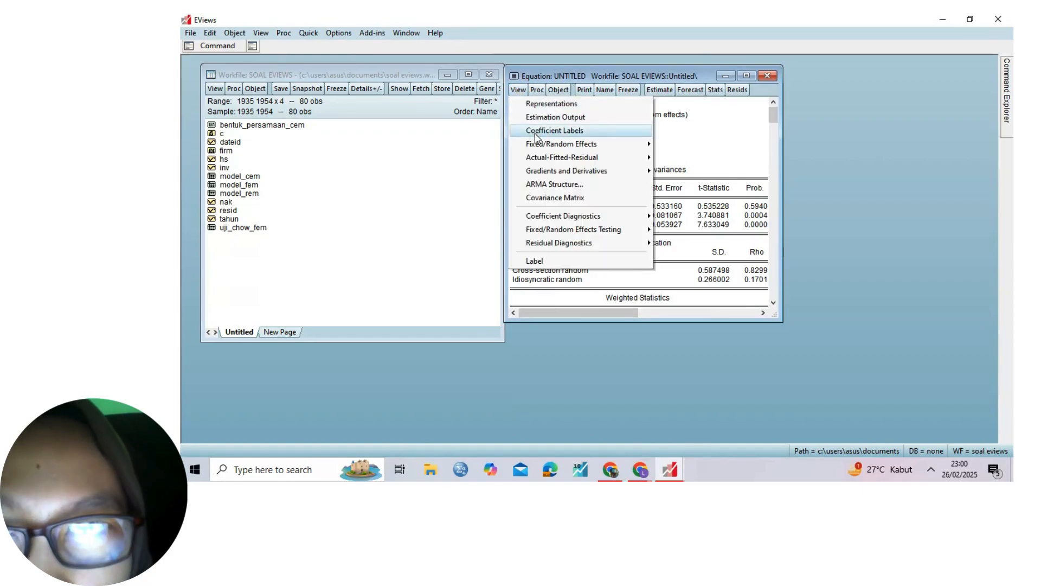
pyautogui.moveTo(556, 232)
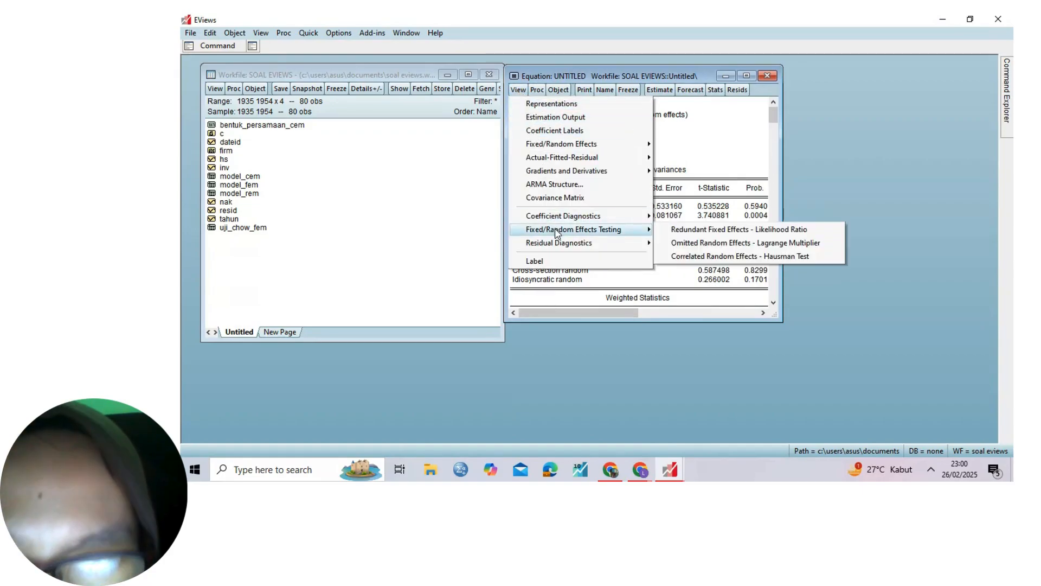
pyautogui.click(675, 264)
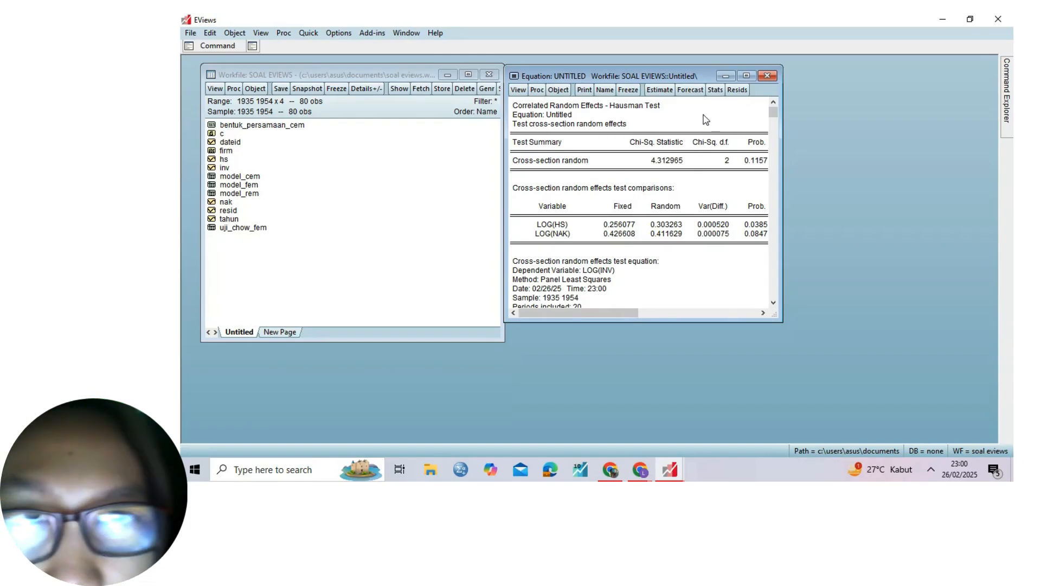
# Freeze the Hausman test output as a table, name it uji_hausman_rem, and close the table.
pyautogui.click(629, 90)
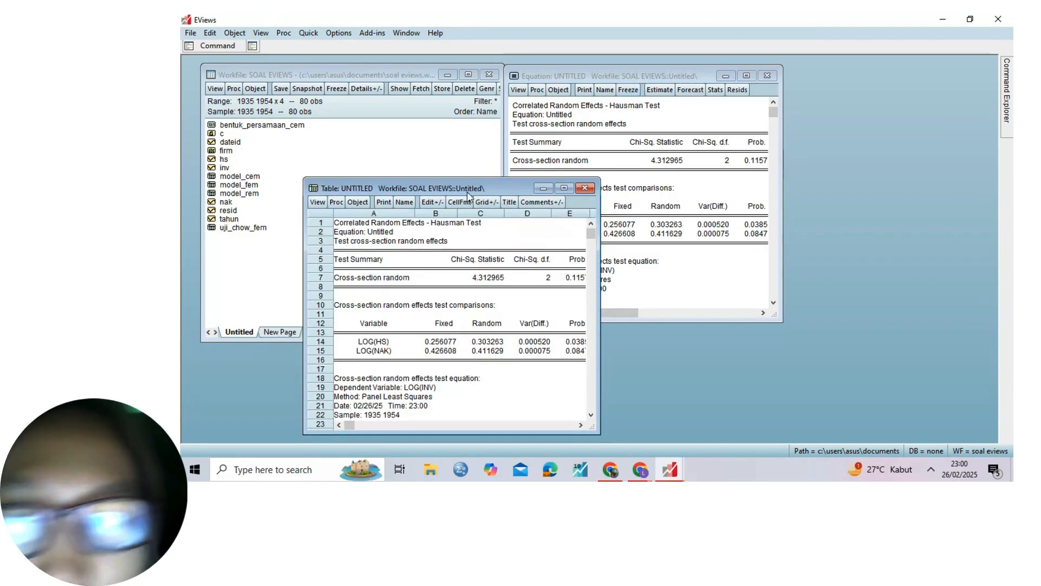
pyautogui.click(404, 202)
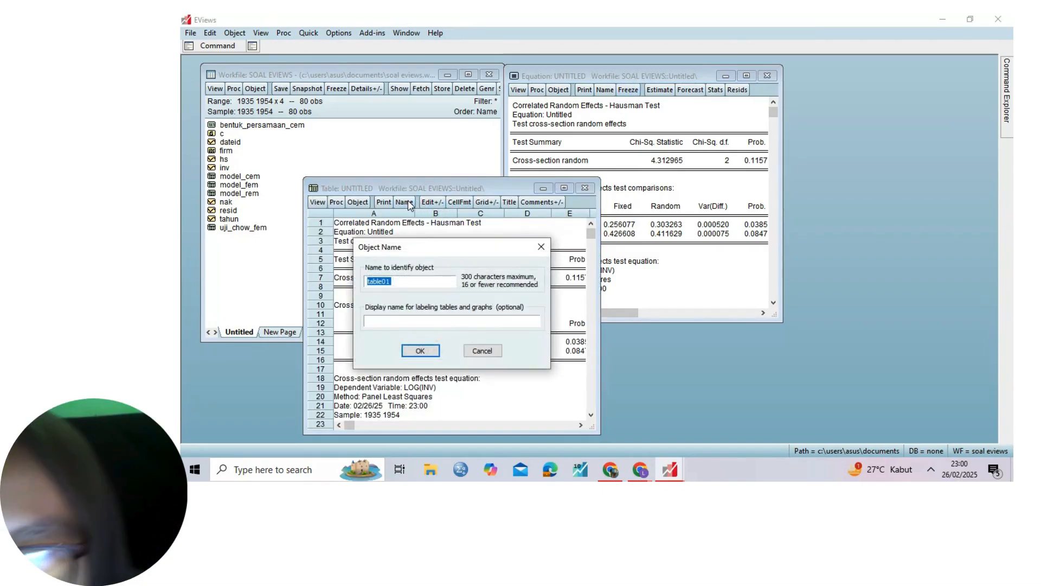
pyautogui.write('uji')
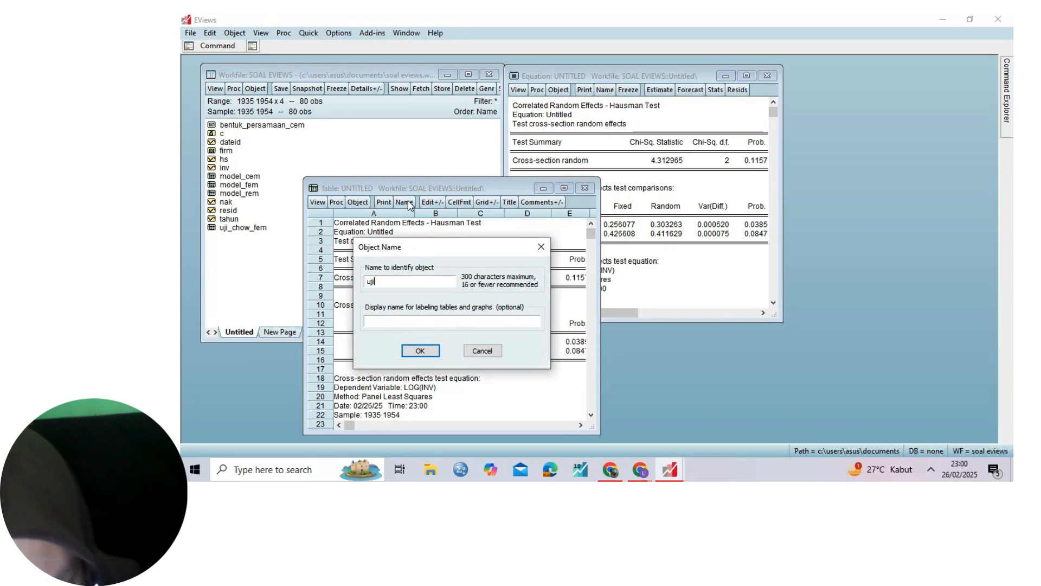
pyautogui.write('_')
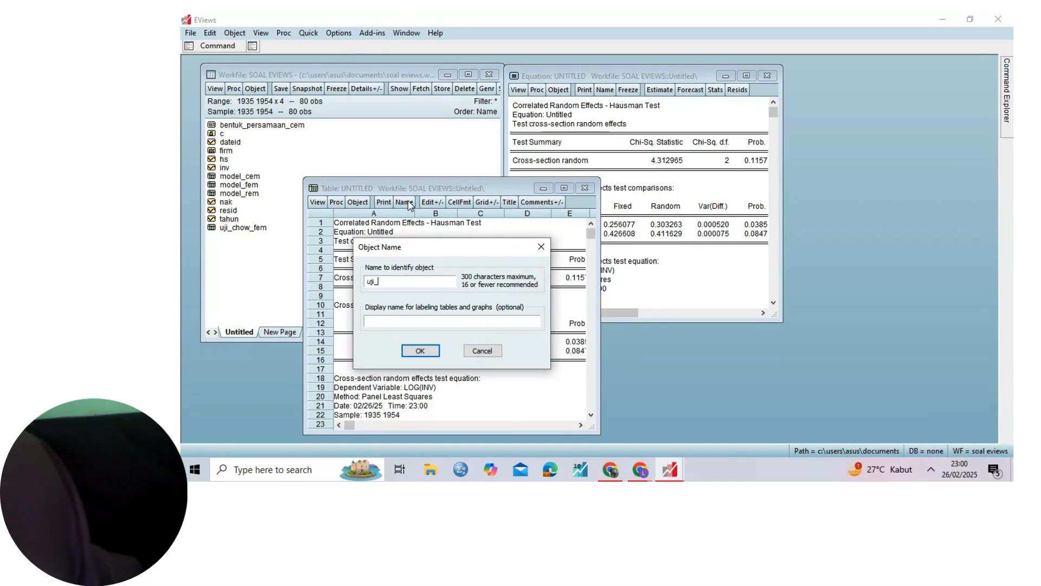
pyautogui.write('h')
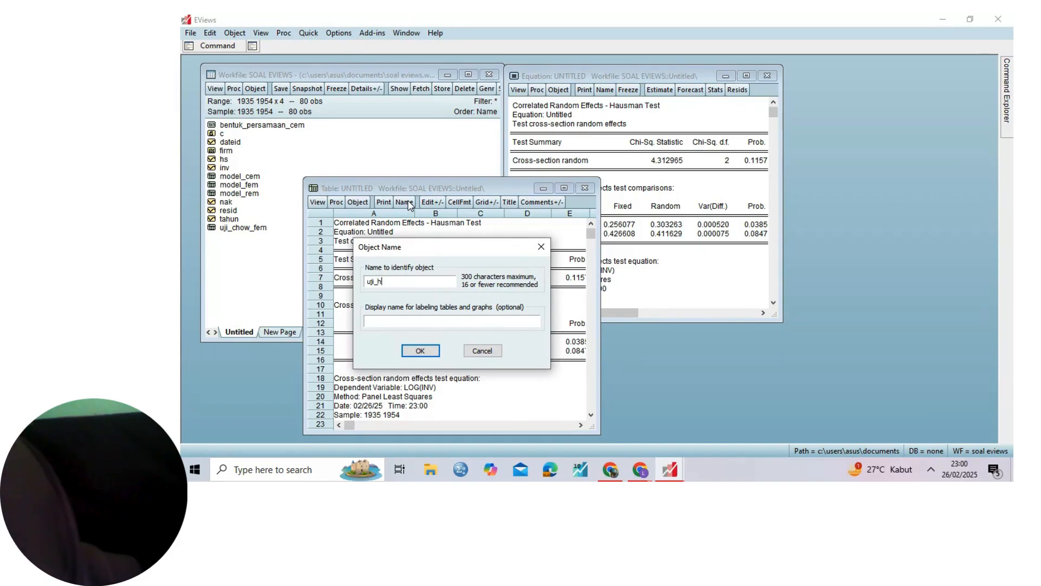
pyautogui.write('aus')
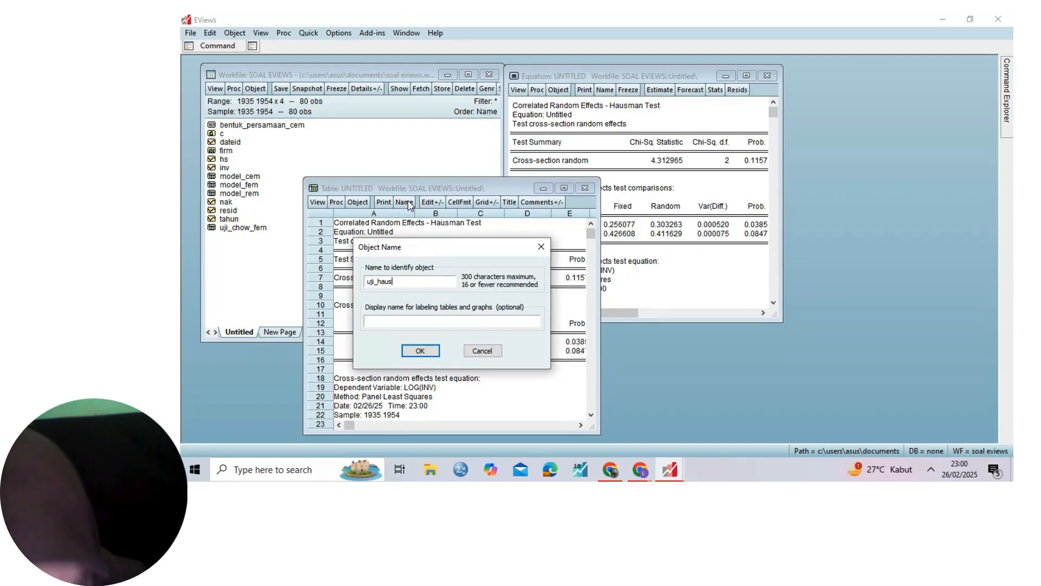
pyautogui.write('man')
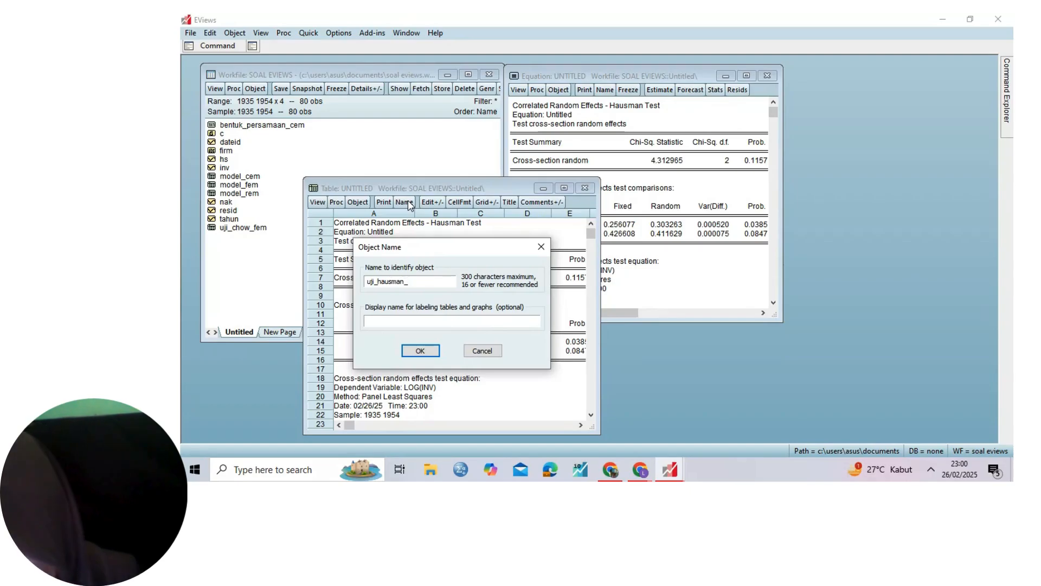
pyautogui.write('_rem')
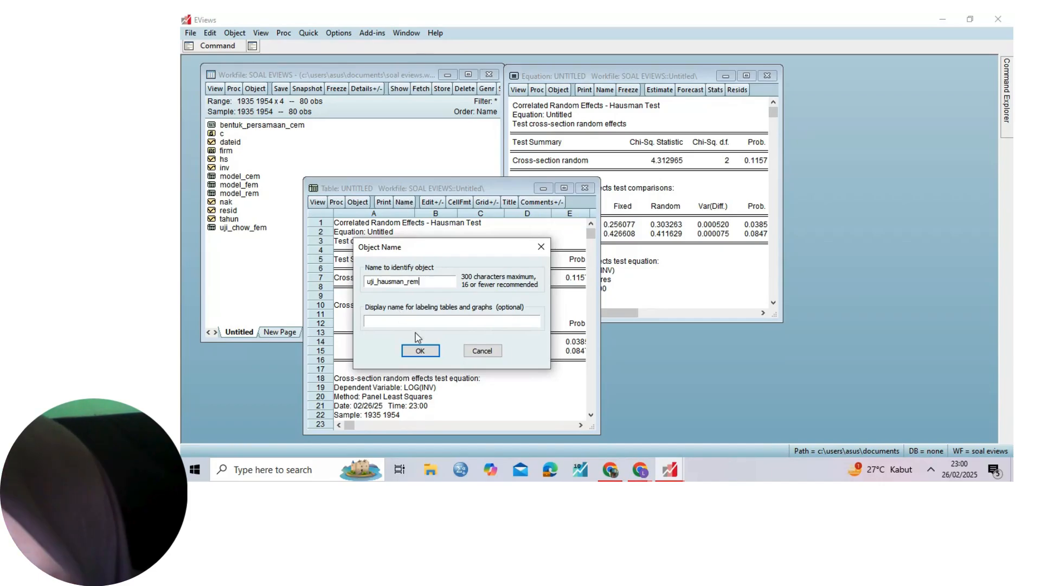
pyautogui.click(420, 351)
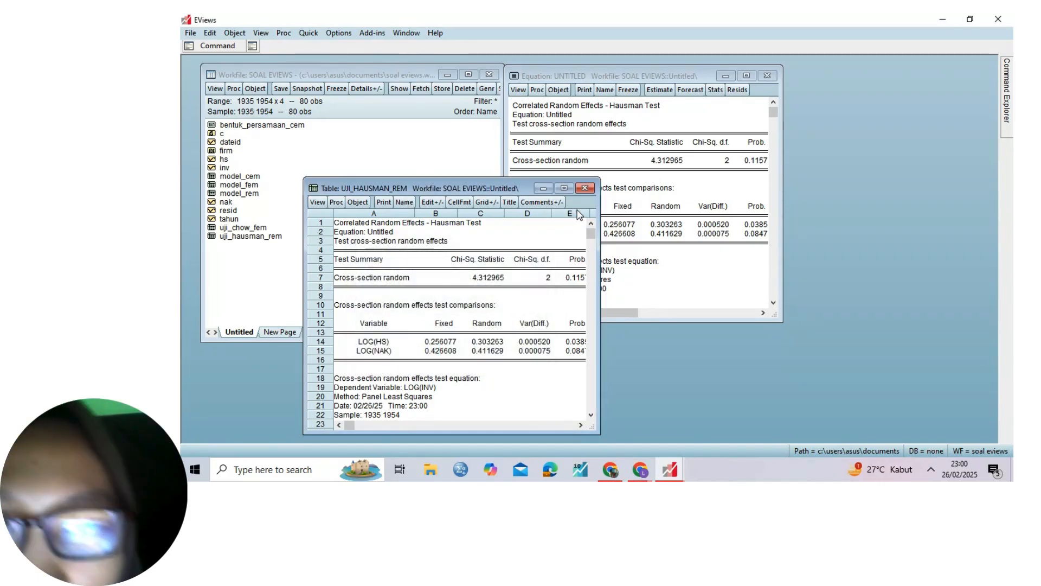
pyautogui.click(585, 188)
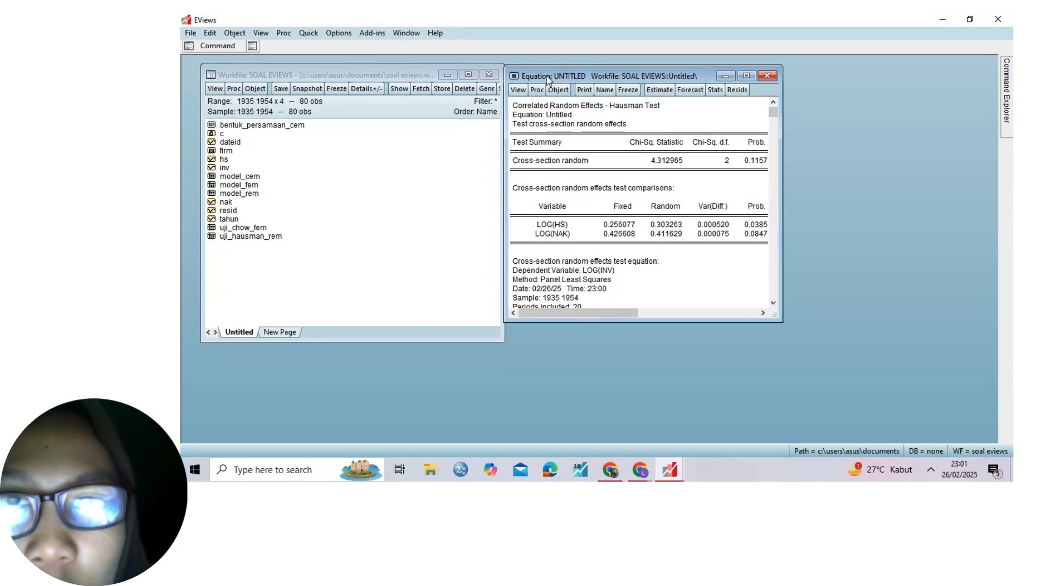
# Re-estimate the untitled equation log(inv) c log(hs) log(nak) with Random cross-section effects and no period effects.
pyautogui.moveTo(546, 80); pyautogui.dragTo(519, 97)
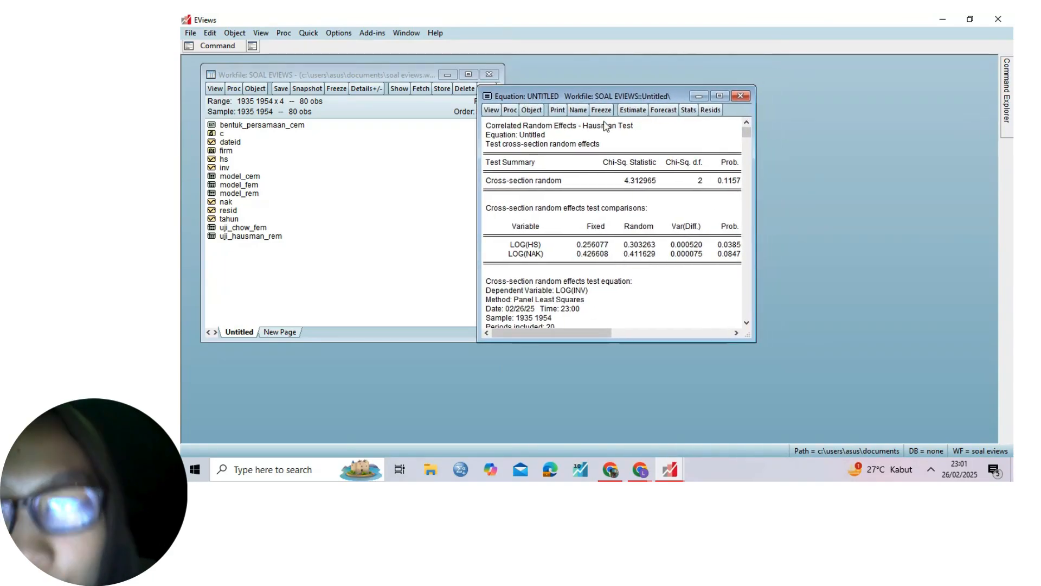
pyautogui.click(631, 110)
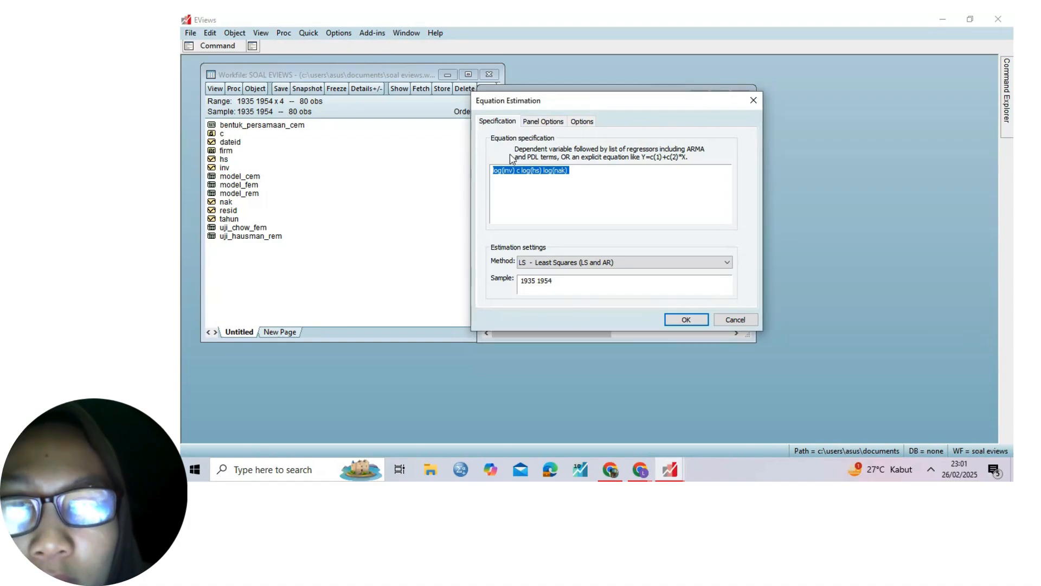
pyautogui.moveTo(547, 104); pyautogui.dragTo(388, 177)
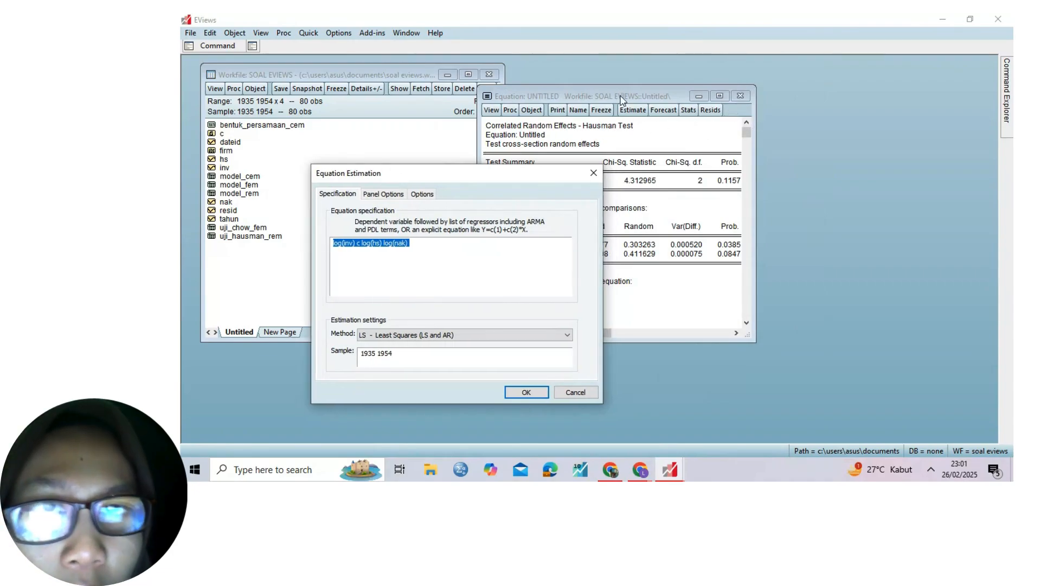
pyautogui.click(654, 157)
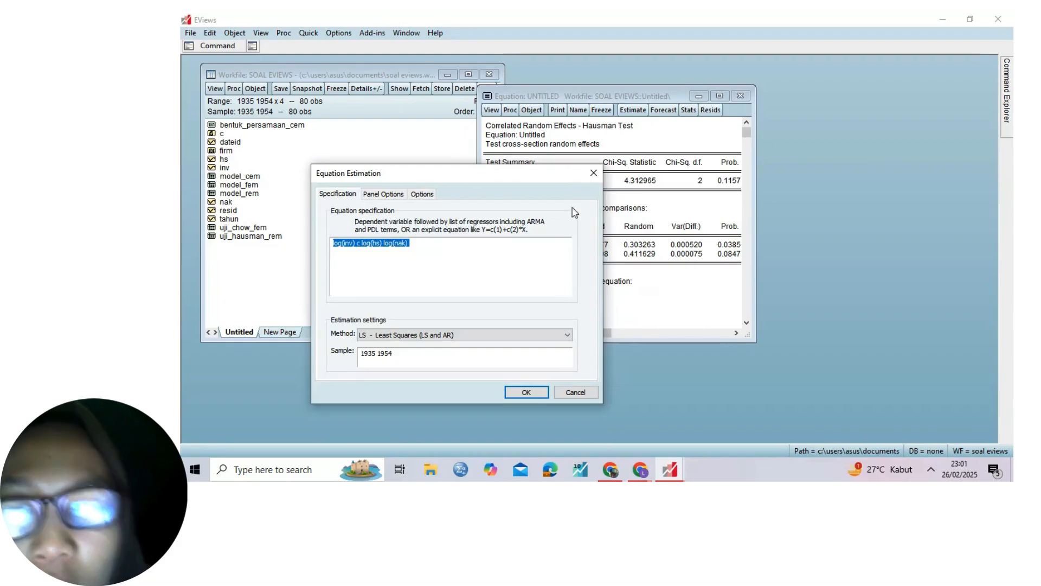
pyautogui.click(578, 89)
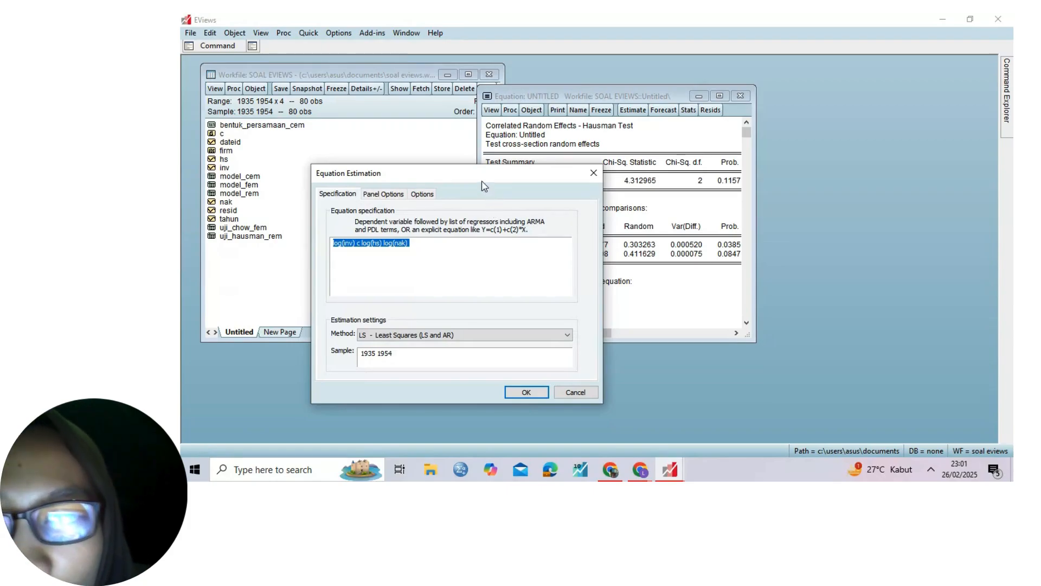
pyautogui.moveTo(477, 173); pyautogui.dragTo(513, 162)
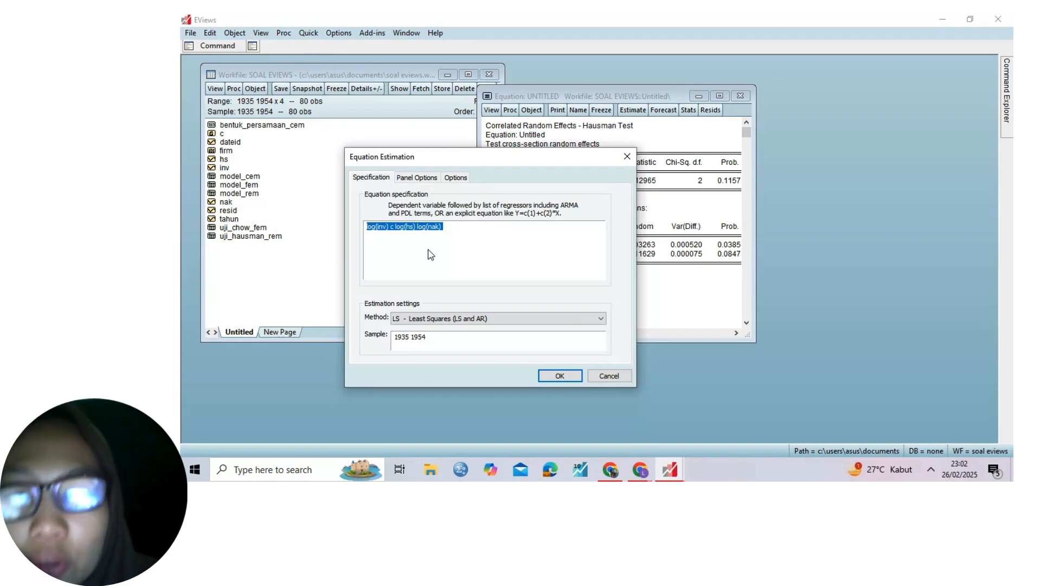
pyautogui.click(428, 180)
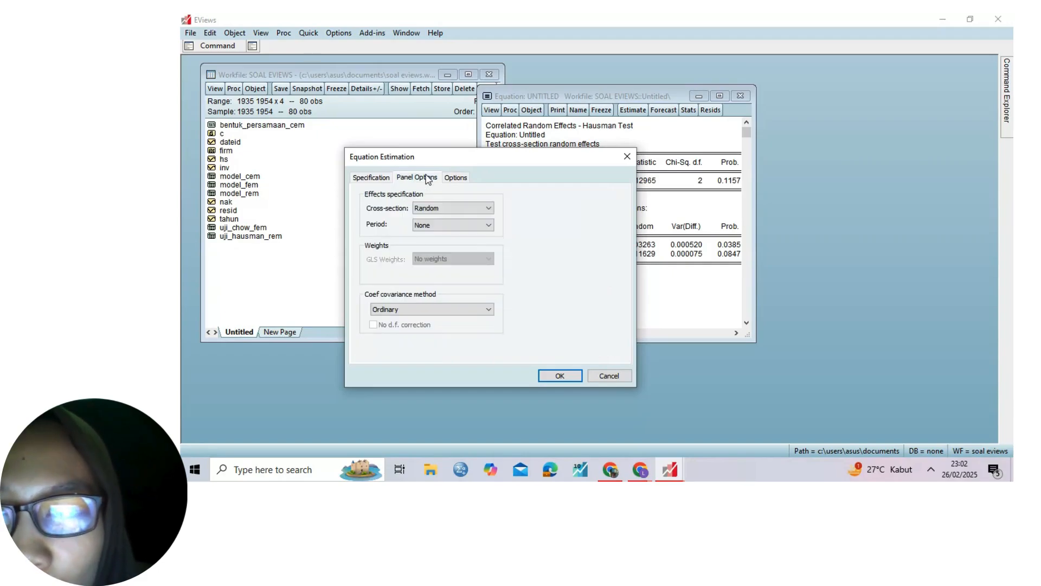
pyautogui.click(563, 376)
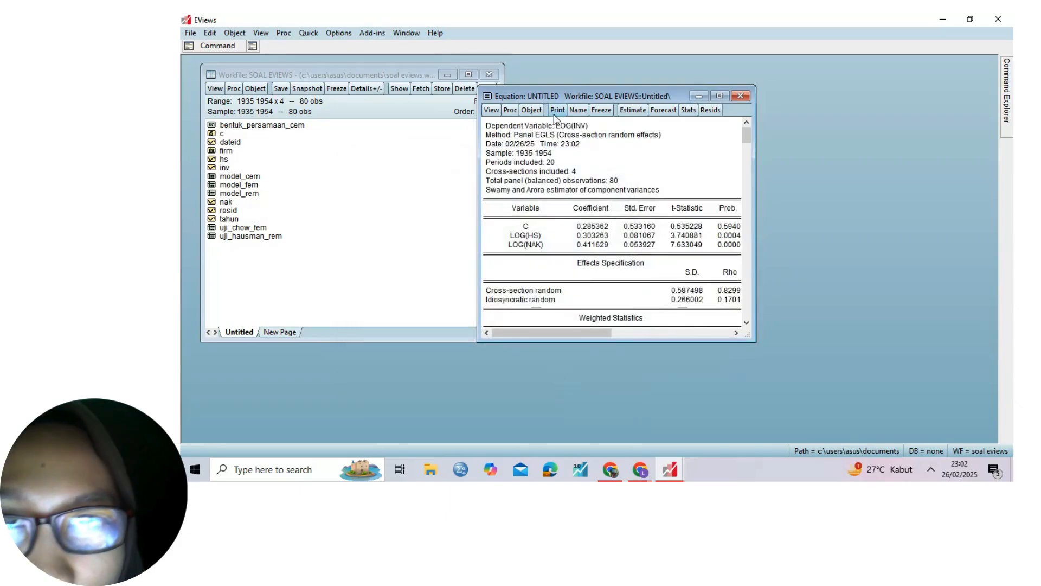
# Run the Histogram - Normality Test on the random-effects equation's residuals and maximize the result window.
pyautogui.moveTo(544, 96); pyautogui.dragTo(510, 79)
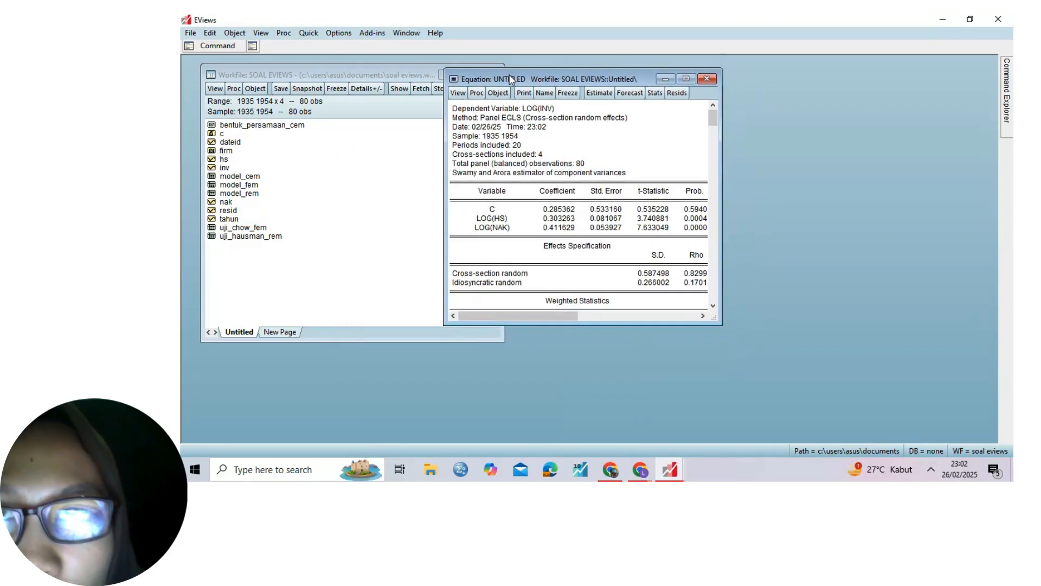
pyautogui.click(458, 93)
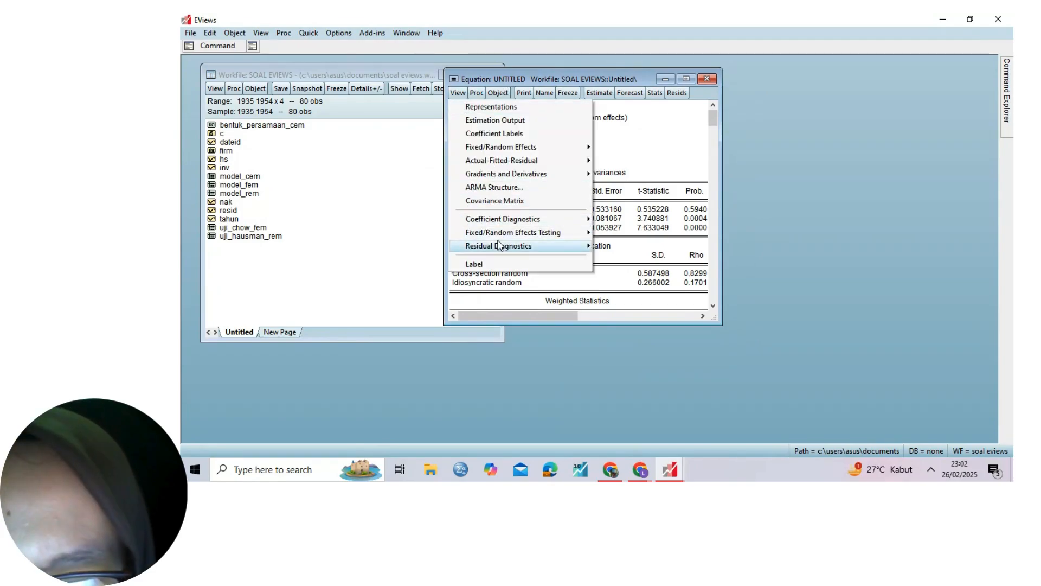
pyautogui.moveTo(498, 237)
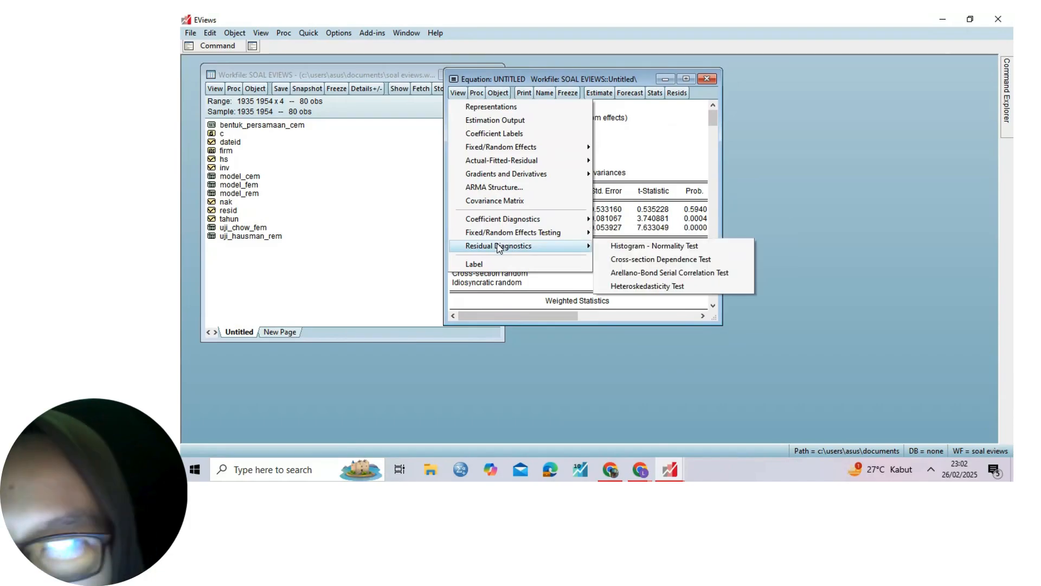
pyautogui.click(617, 246)
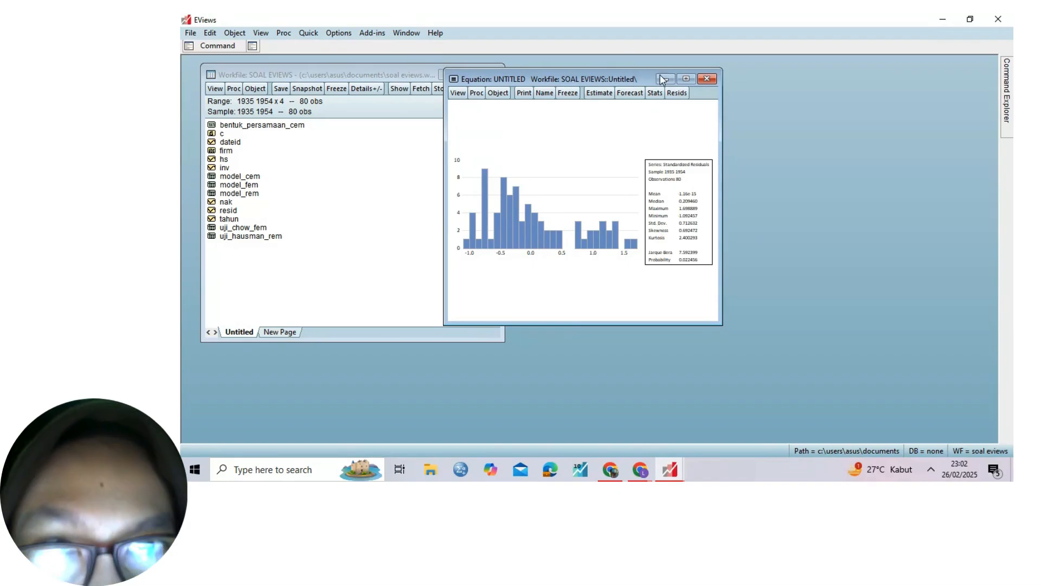
pyautogui.click(686, 80)
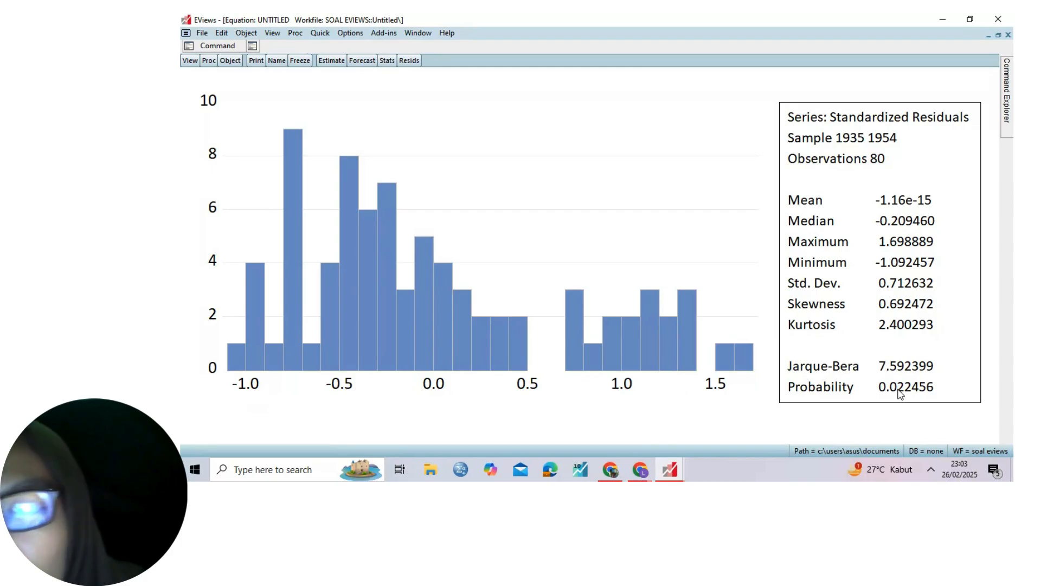
# Freeze the residual normality histogram as a graph and name it uji_ak_norm_tdk_norm.
pyautogui.click(299, 61)
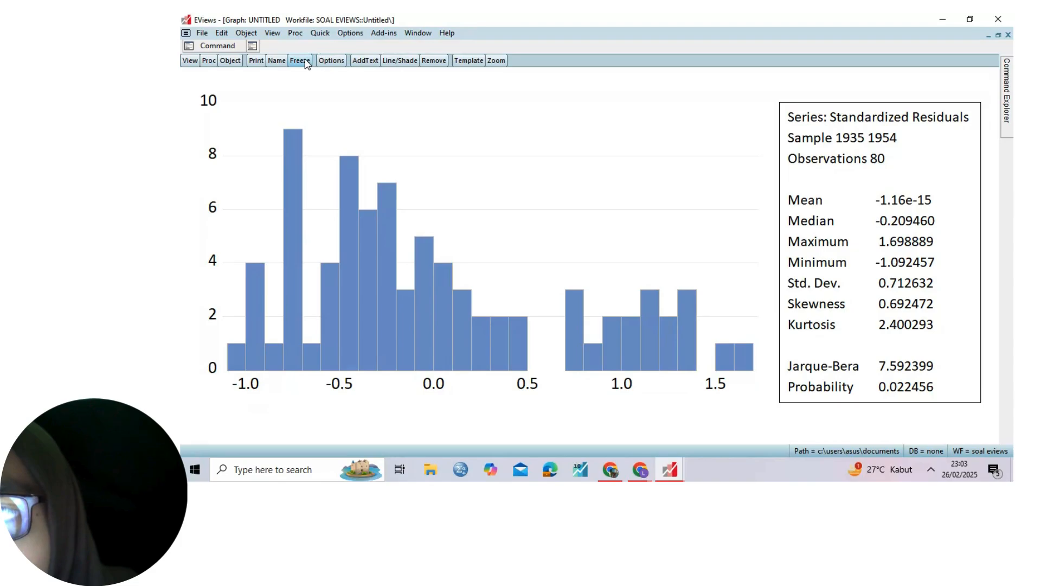
pyautogui.click(277, 60)
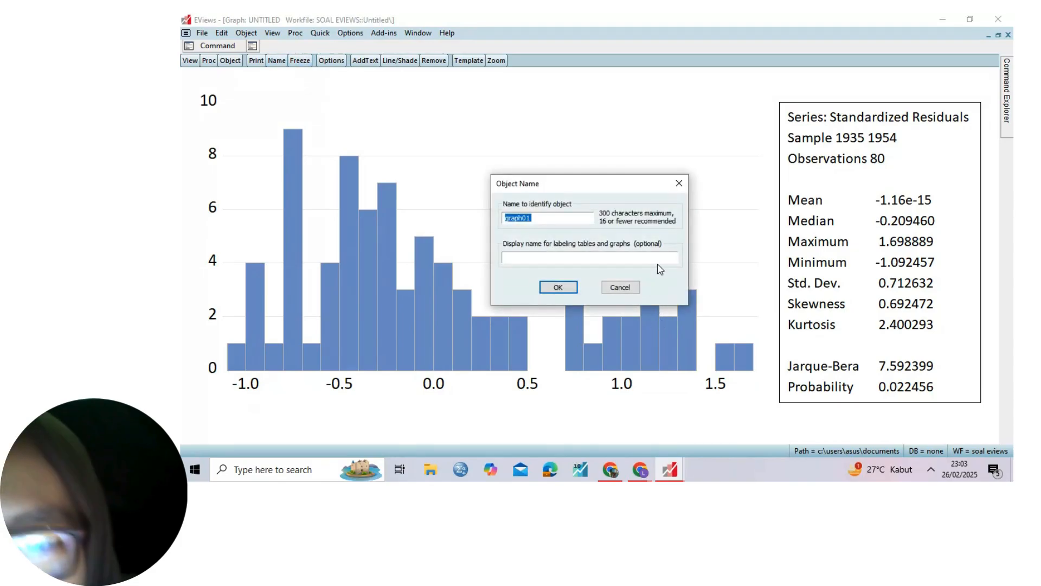
pyautogui.press('BackSpace')
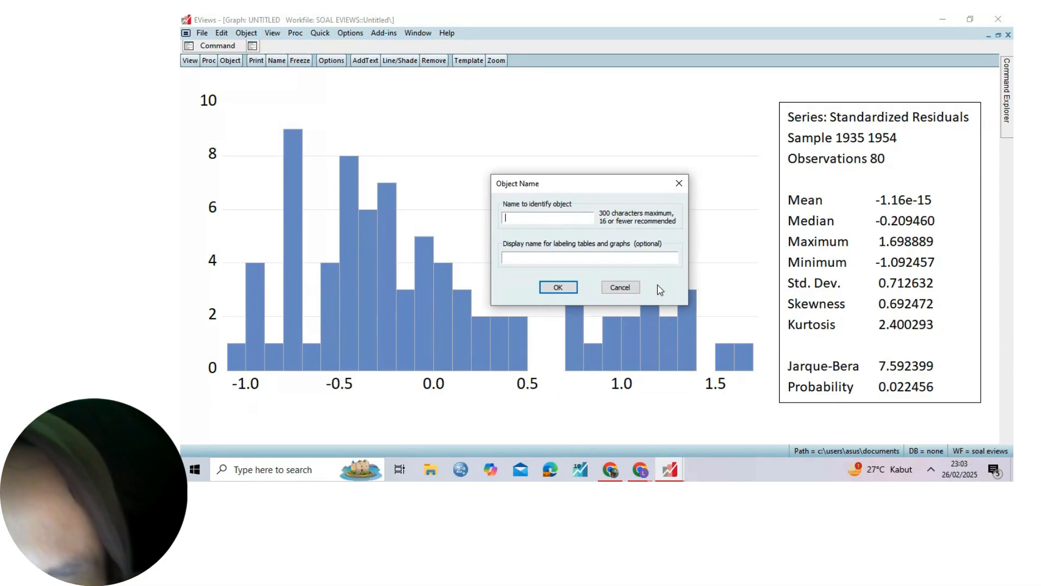
pyautogui.write('uji')
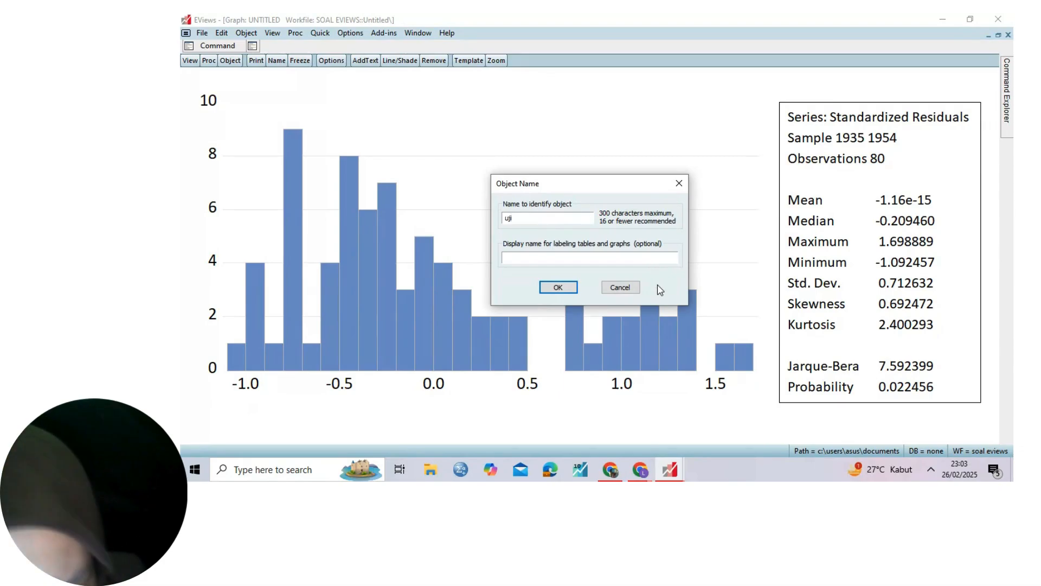
pyautogui.write('_')
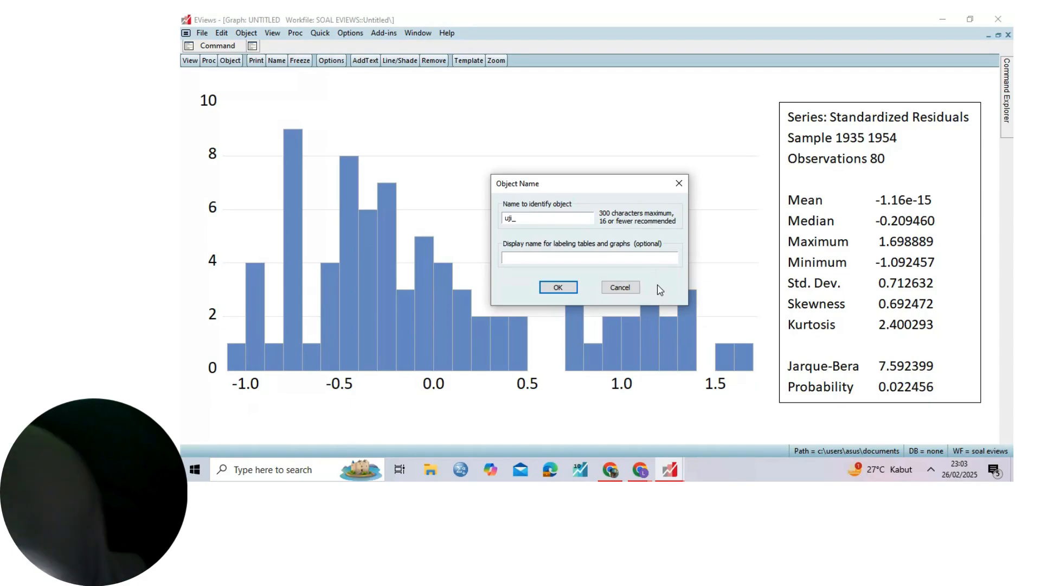
pyautogui.write('ak')
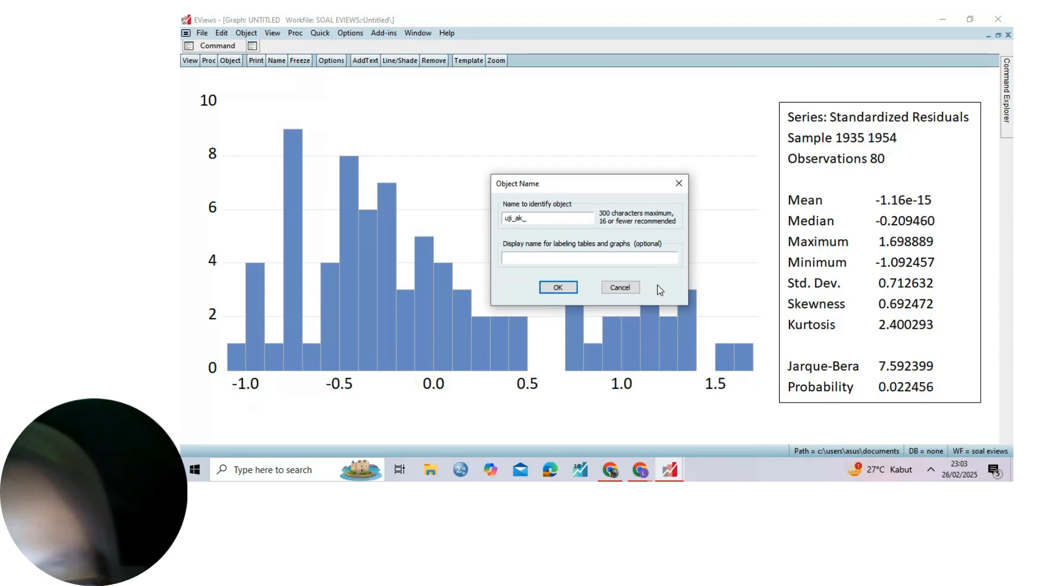
pyautogui.write('_norm')
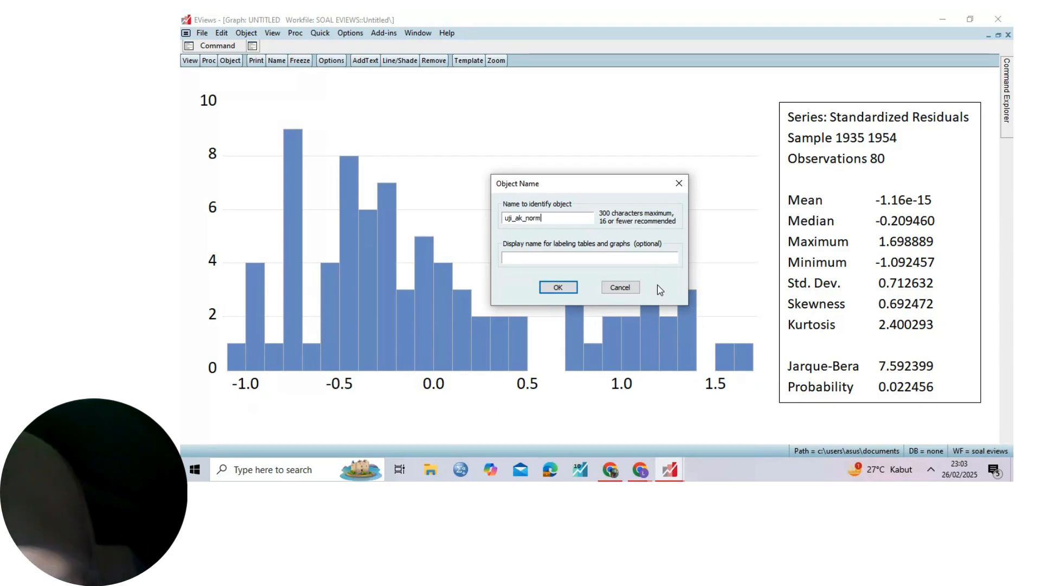
pyautogui.write('_tf')
pyautogui.press('BackSpace')
pyautogui.write('d')
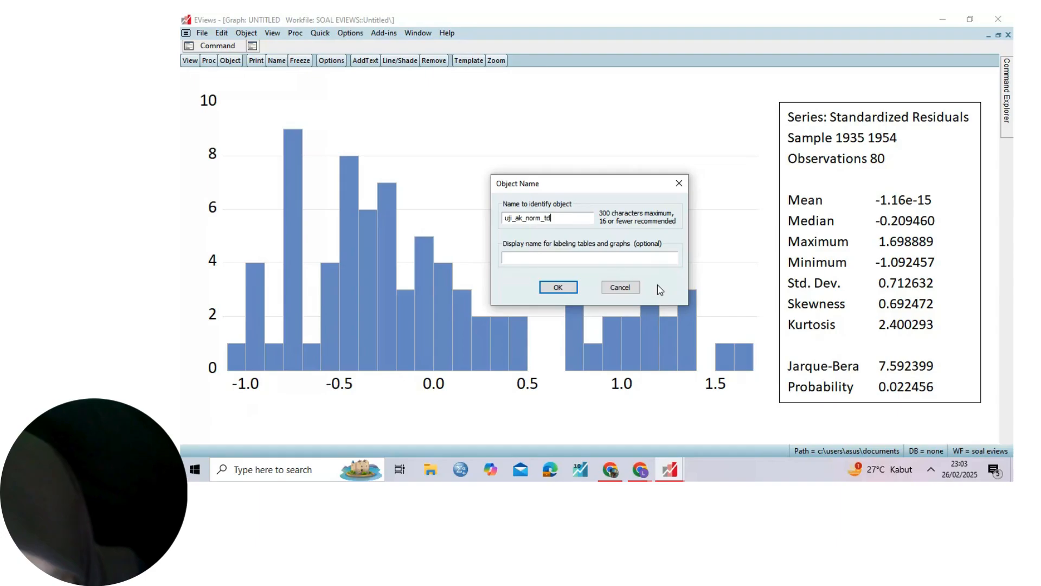
pyautogui.write('k_nofm')
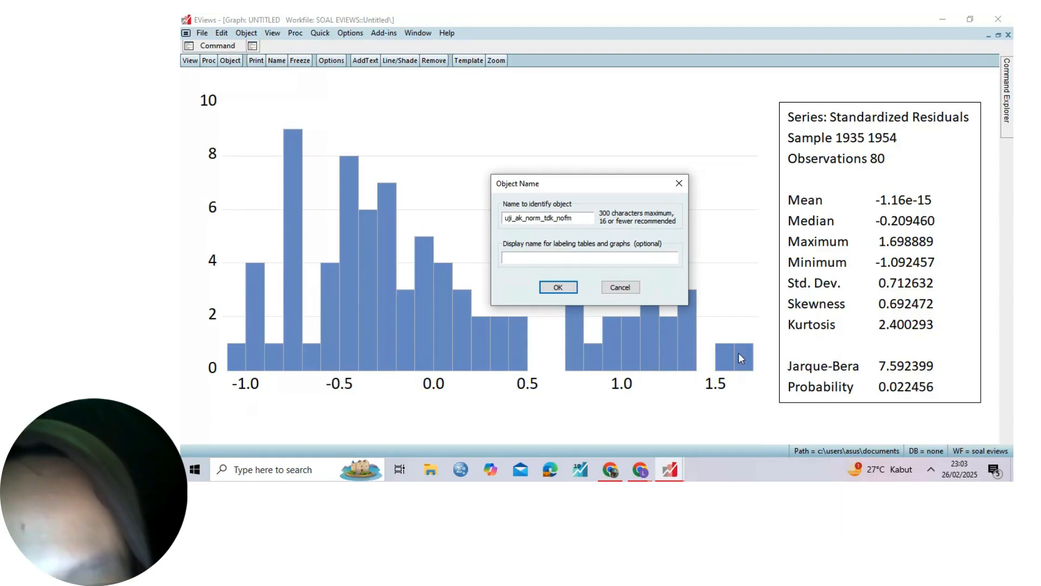
pyautogui.press('BackSpace')
pyautogui.press('BackSpace')
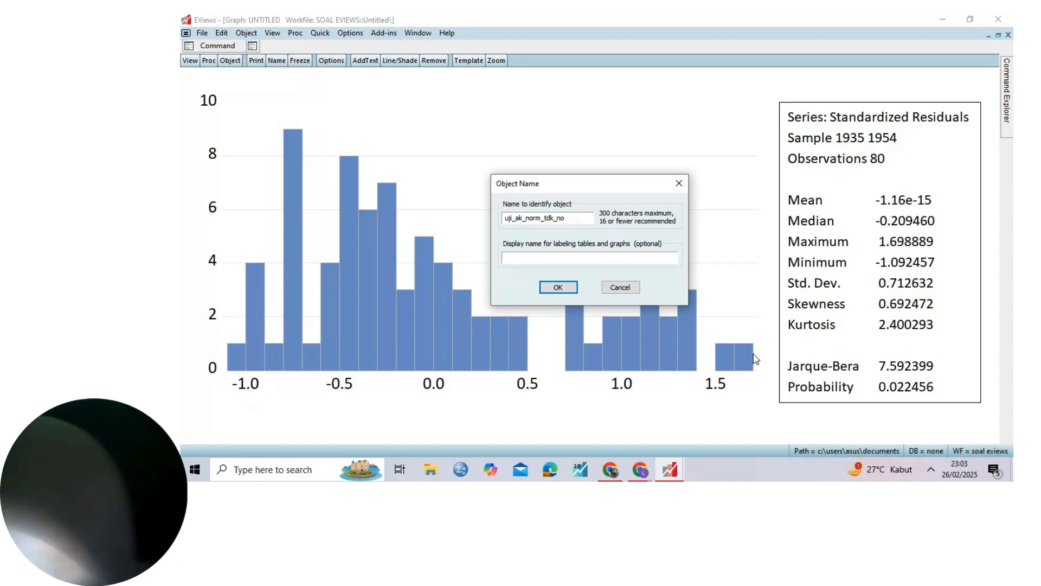
pyautogui.write('rm')
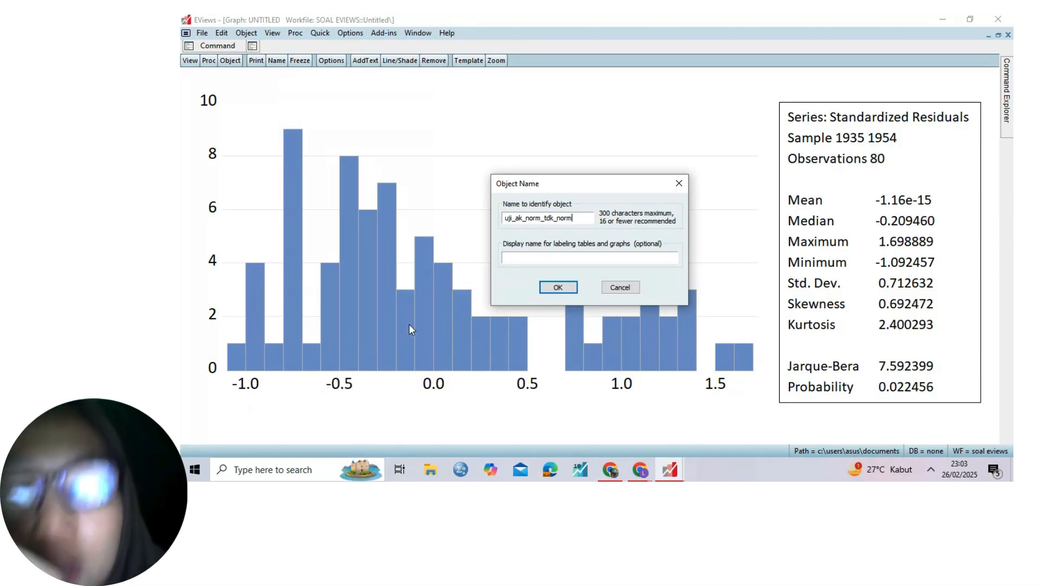
pyautogui.click(559, 287)
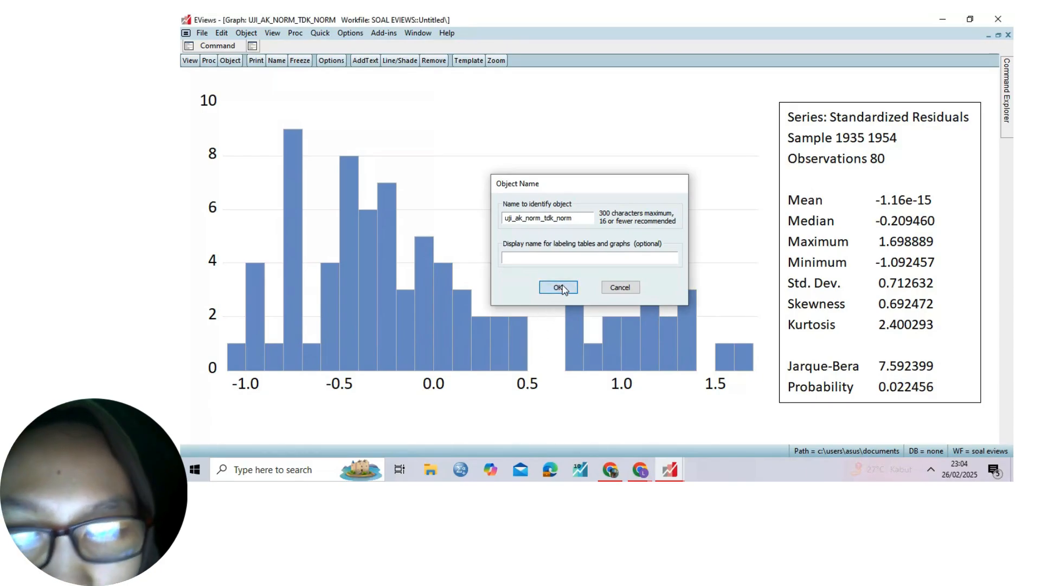
# Close the uji_ak_norm_tdk_norm graph and delete the untitled random-effects equation.
pyautogui.click(999, 34)
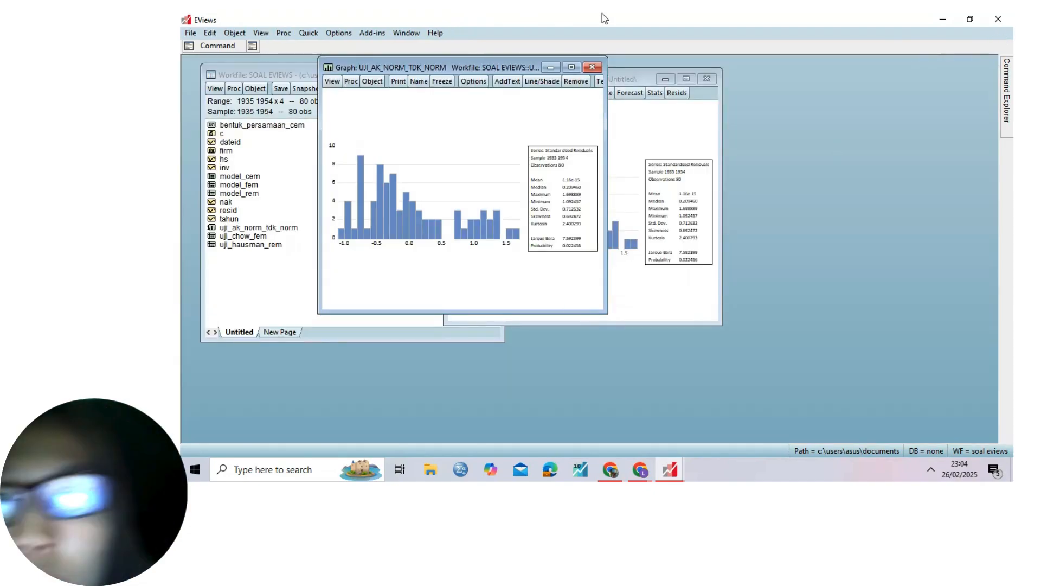
pyautogui.click(592, 67)
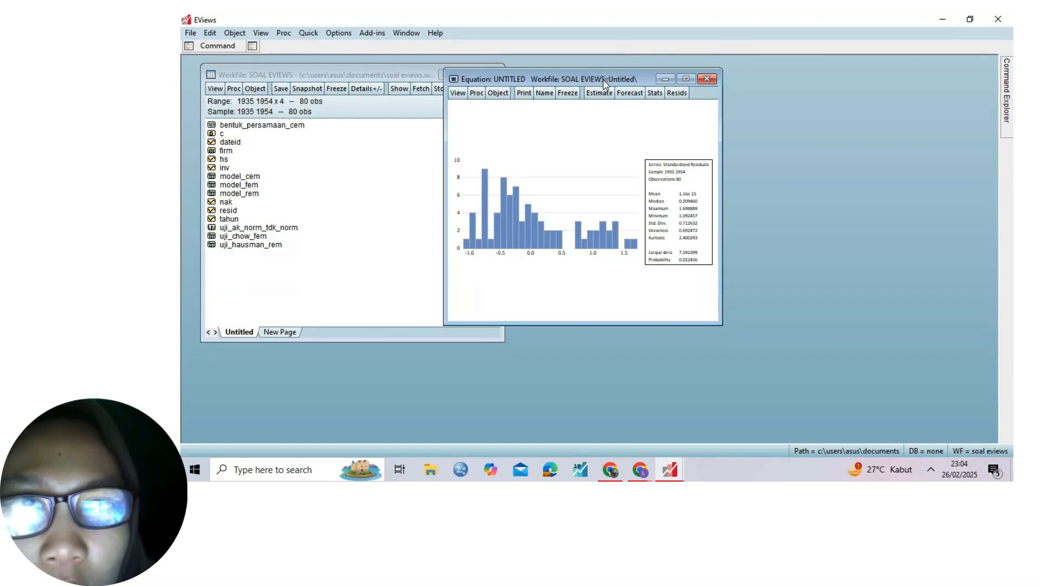
pyautogui.moveTo(613, 80); pyautogui.dragTo(541, 140)
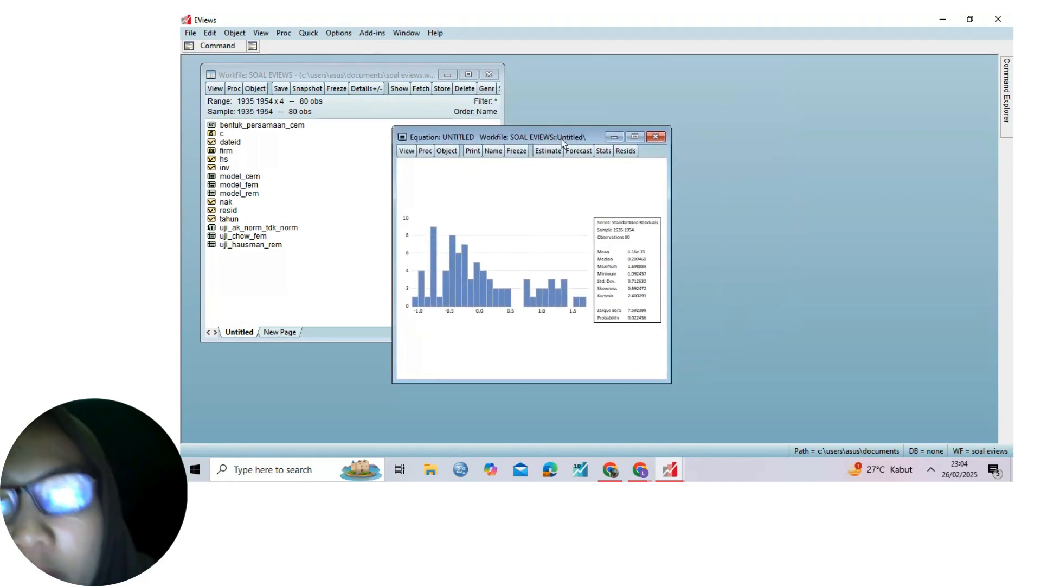
pyautogui.click(654, 137)
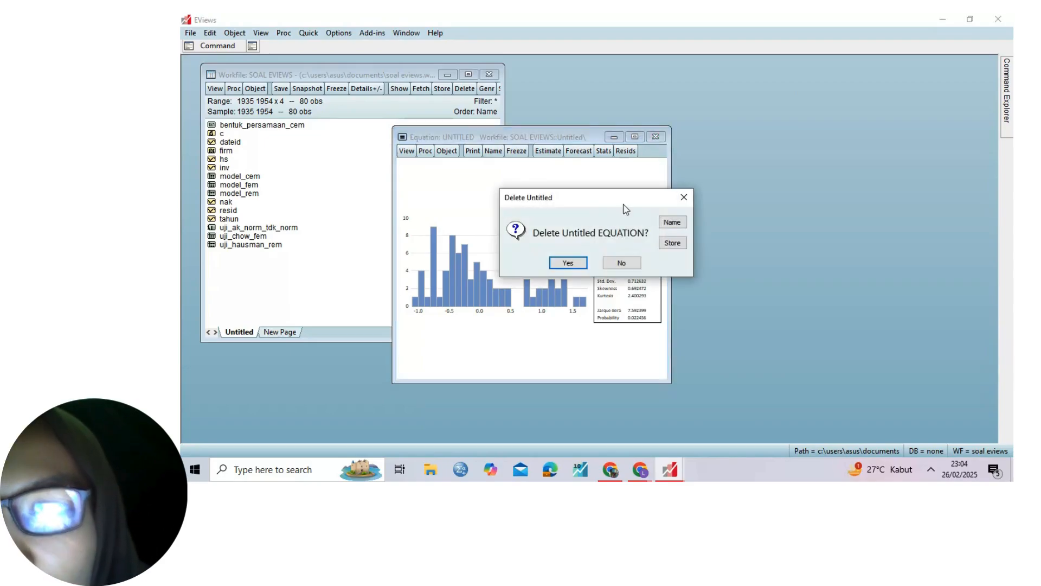
pyautogui.click(567, 264)
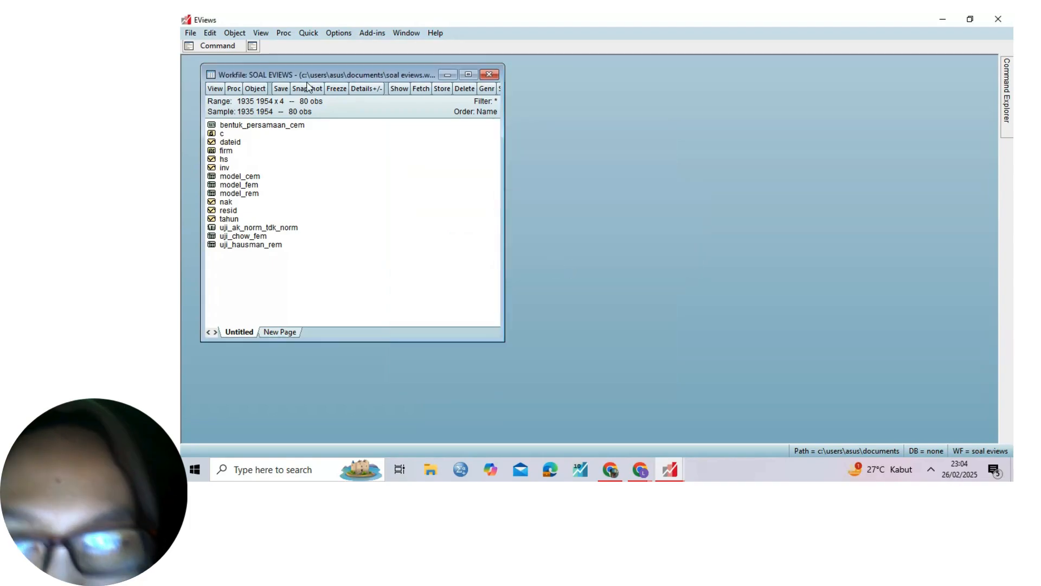
# Compute the group Correlations for the series list log(hs) log(nak).
pyautogui.click(308, 33)
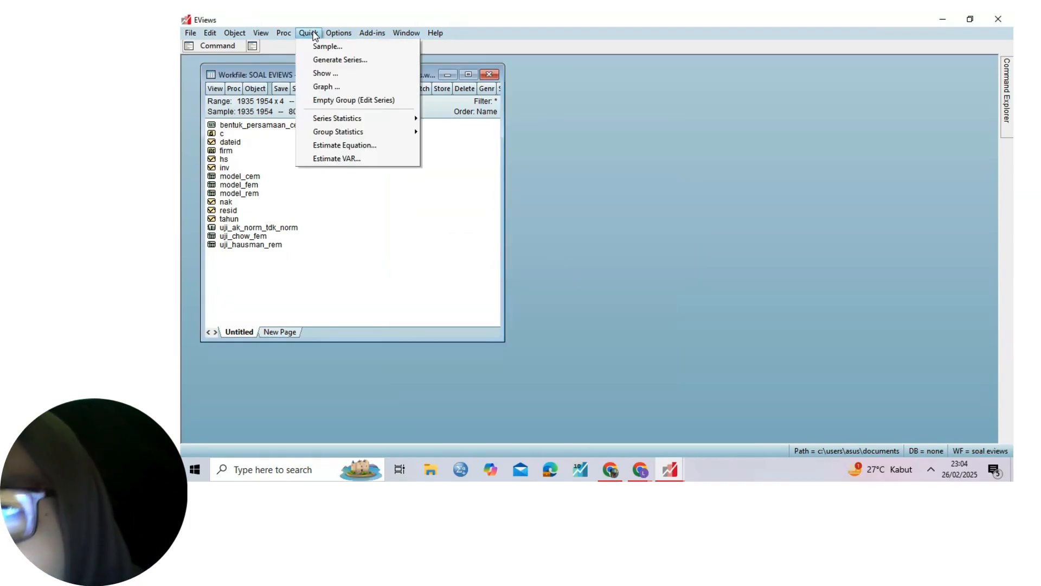
pyautogui.moveTo(362, 134)
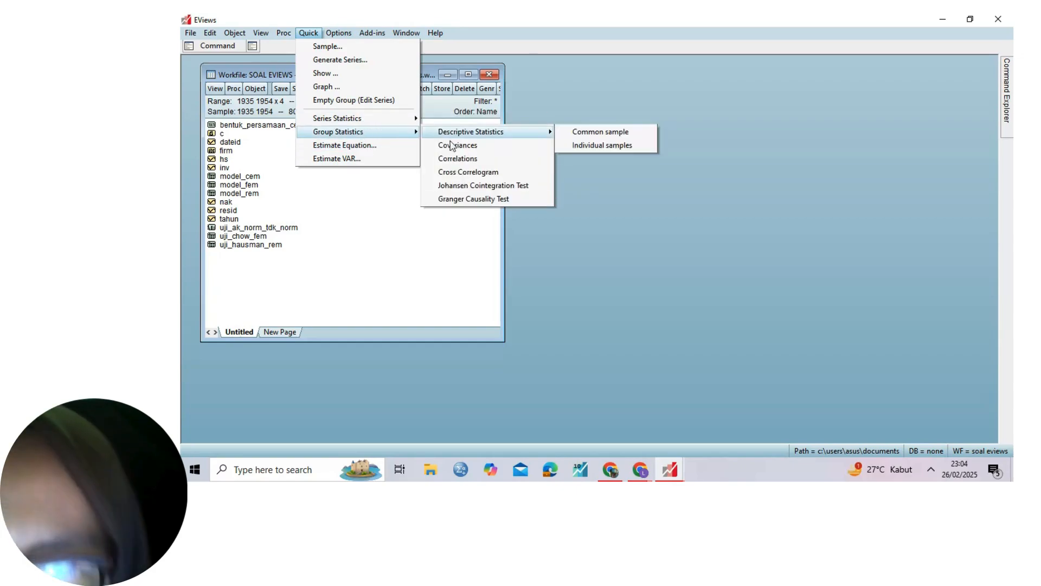
pyautogui.click(461, 162)
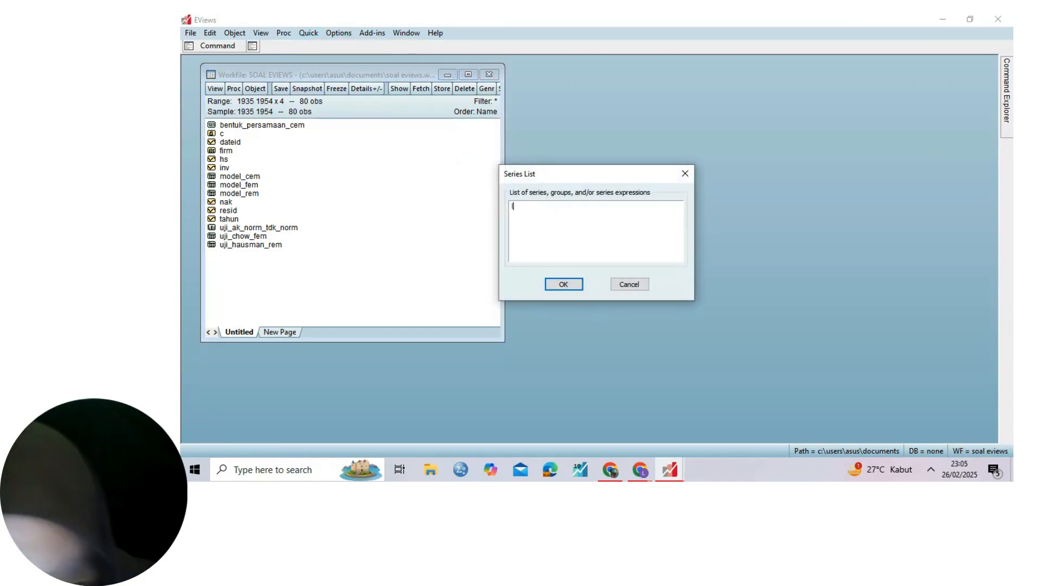
pyautogui.write('log(')
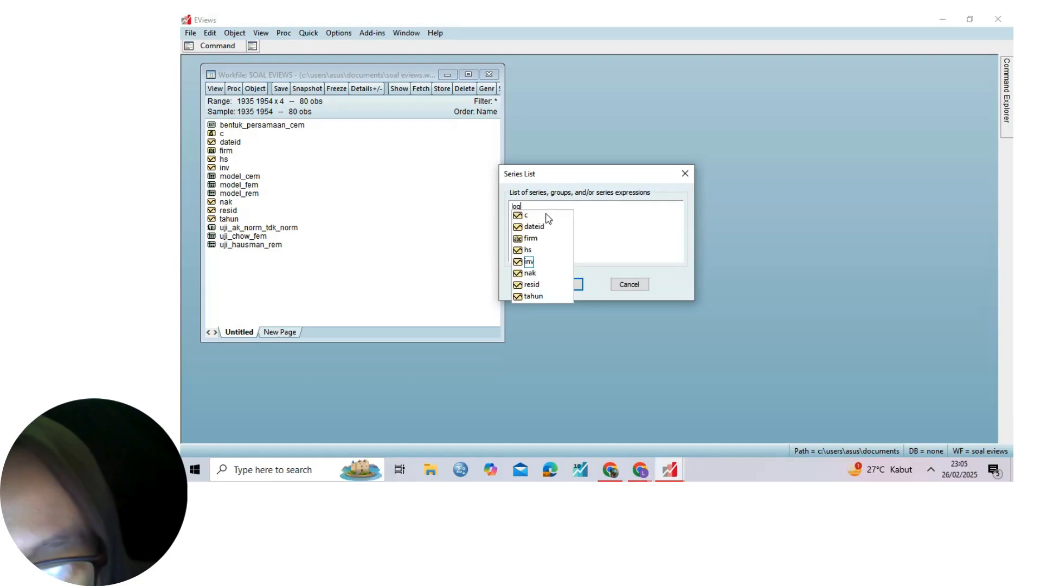
pyautogui.write('(')
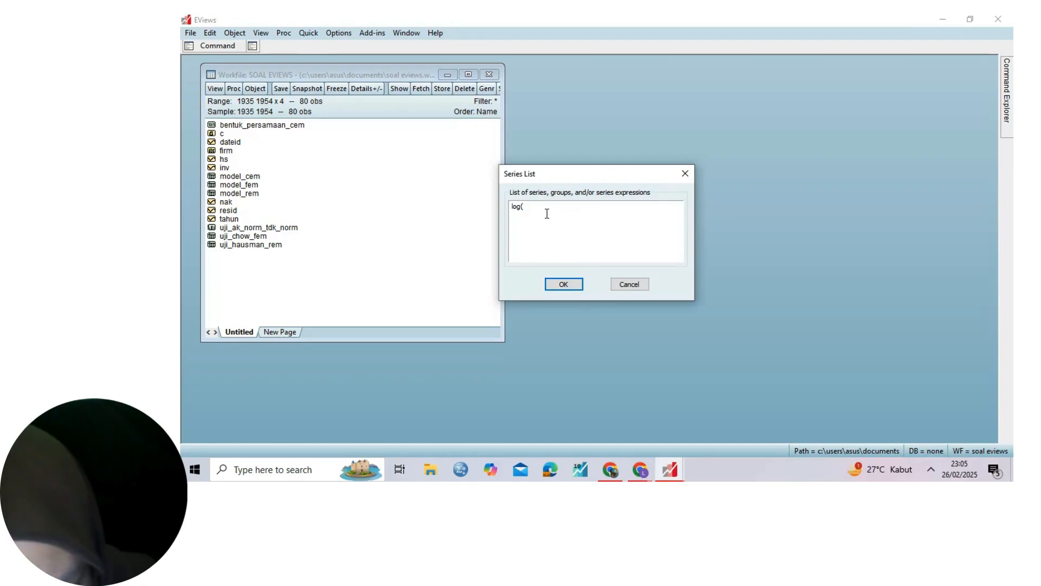
pyautogui.write('hs')
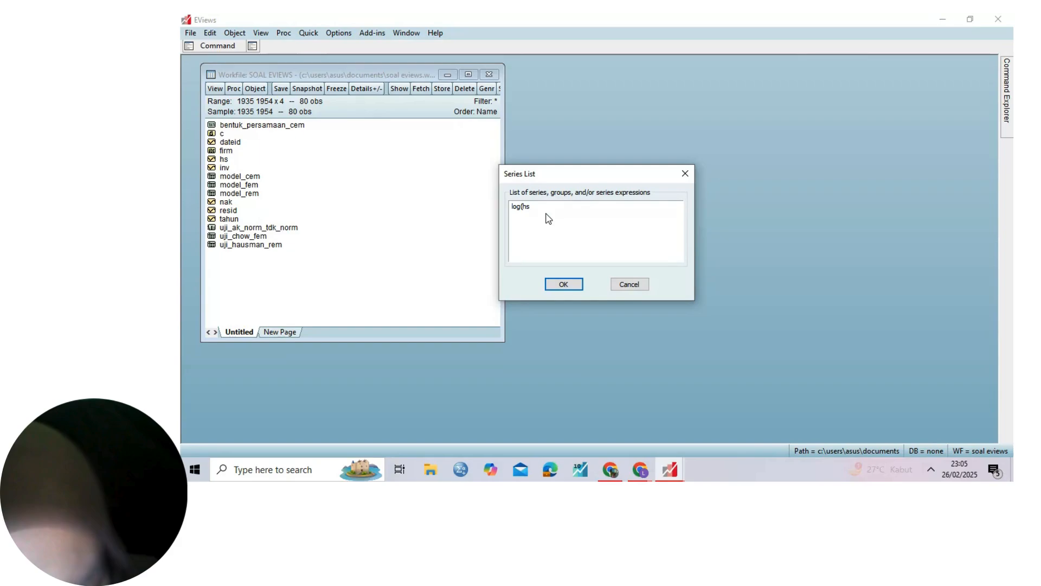
pyautogui.write(') log')
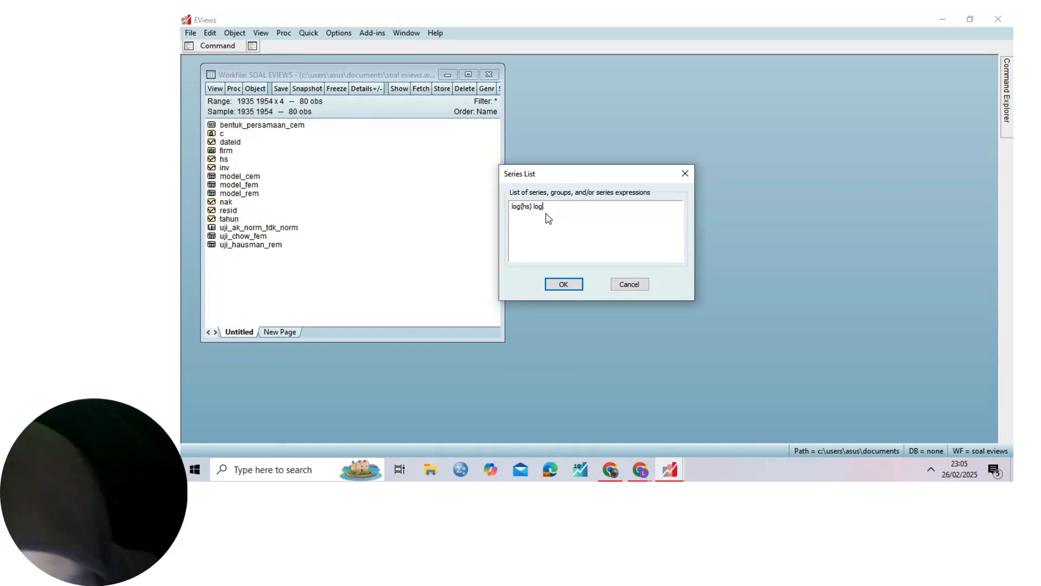
pyautogui.write('(na')
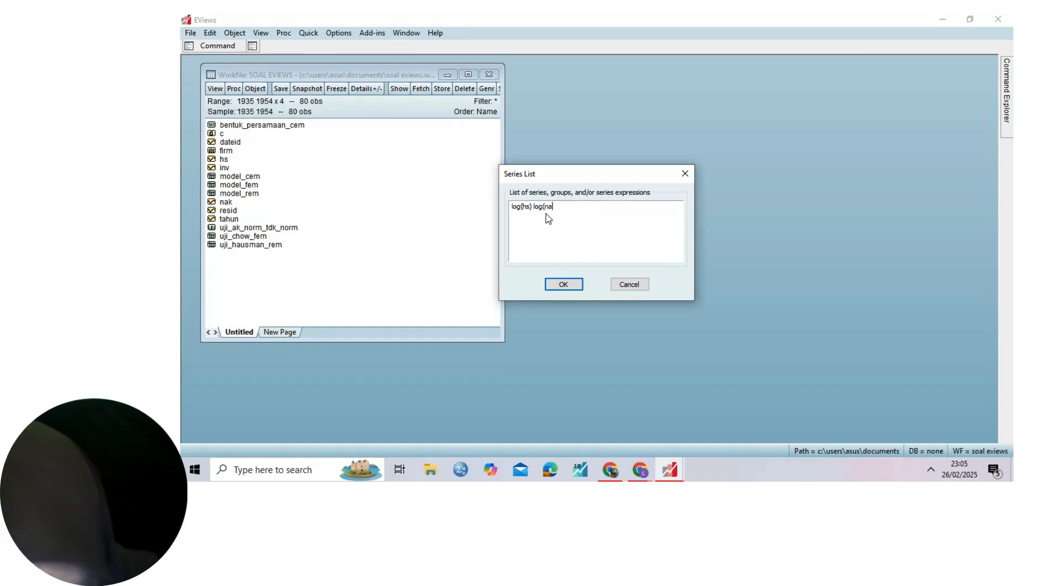
pyautogui.write('k)')
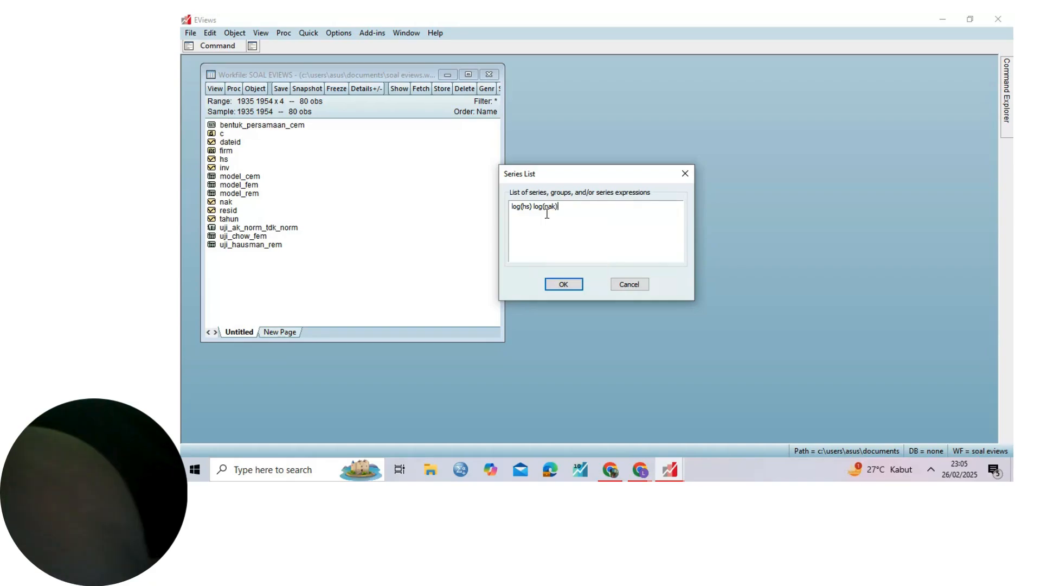
pyautogui.click(563, 282)
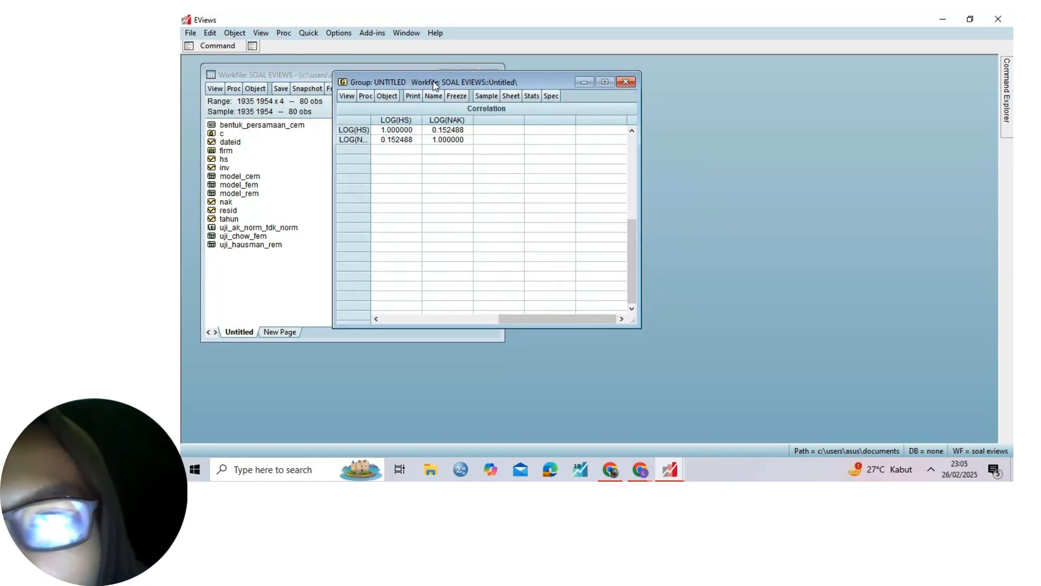
pyautogui.moveTo(434, 86); pyautogui.dragTo(435, 105)
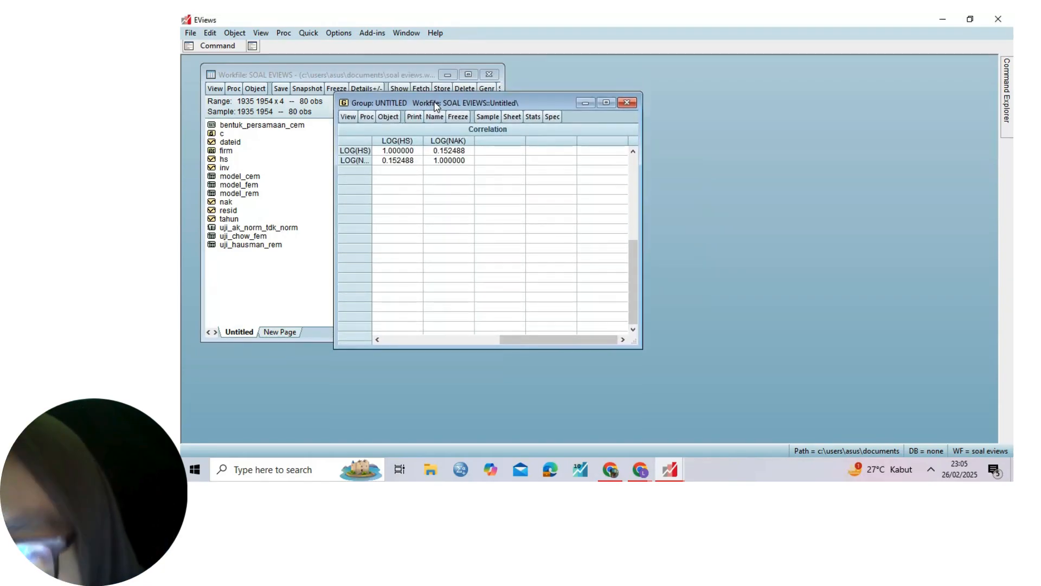
# Examine the pairwise correlation coefficients between log(hs) and log(nak) in the matrix for multicollinearity.
pyautogui.click(396, 163)
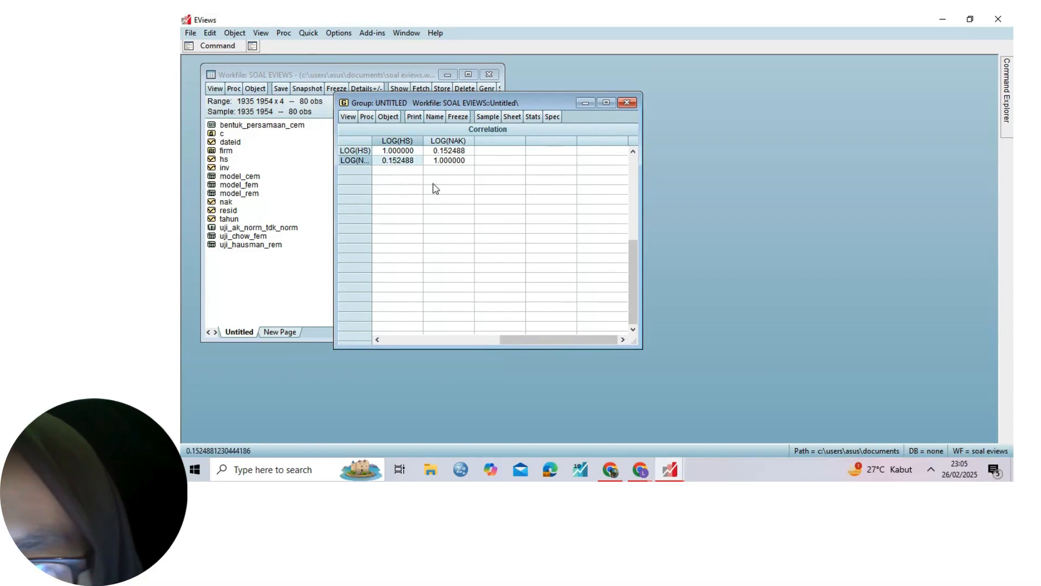
pyautogui.click(449, 151)
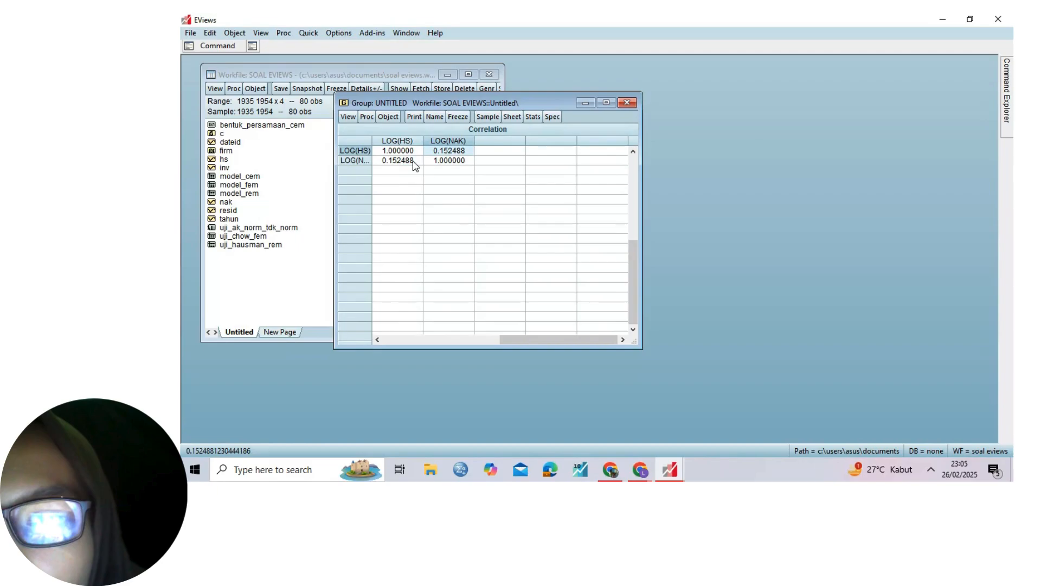
pyautogui.click(413, 162)
pyautogui.click(445, 151)
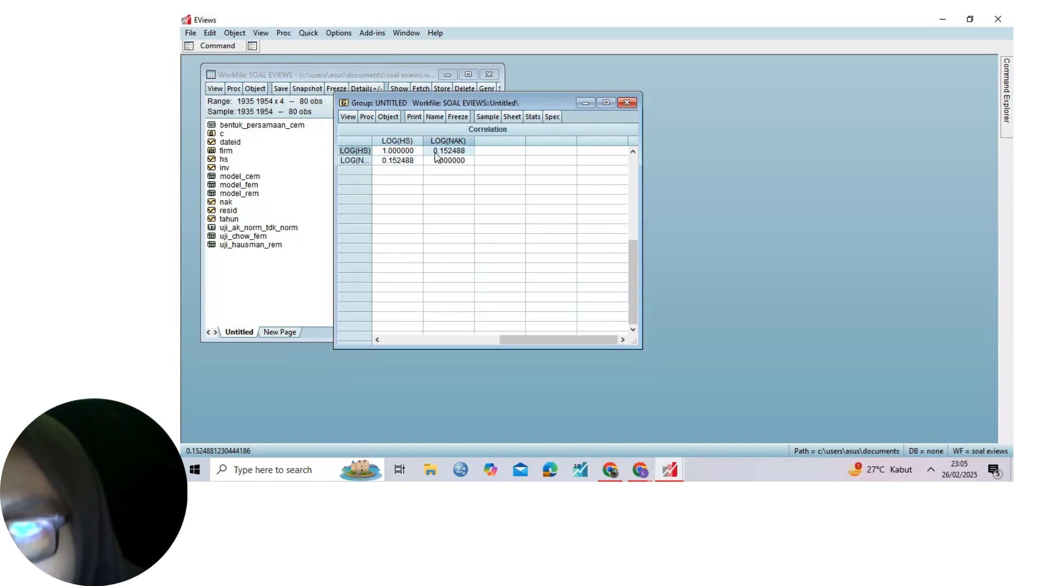
pyautogui.click(412, 161)
pyautogui.click(434, 152)
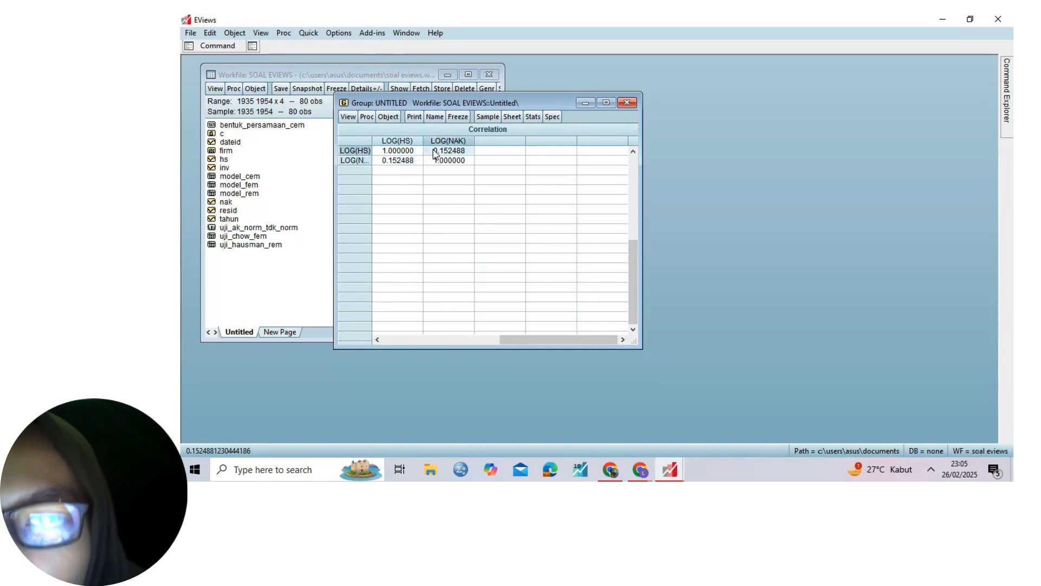
pyautogui.click(414, 162)
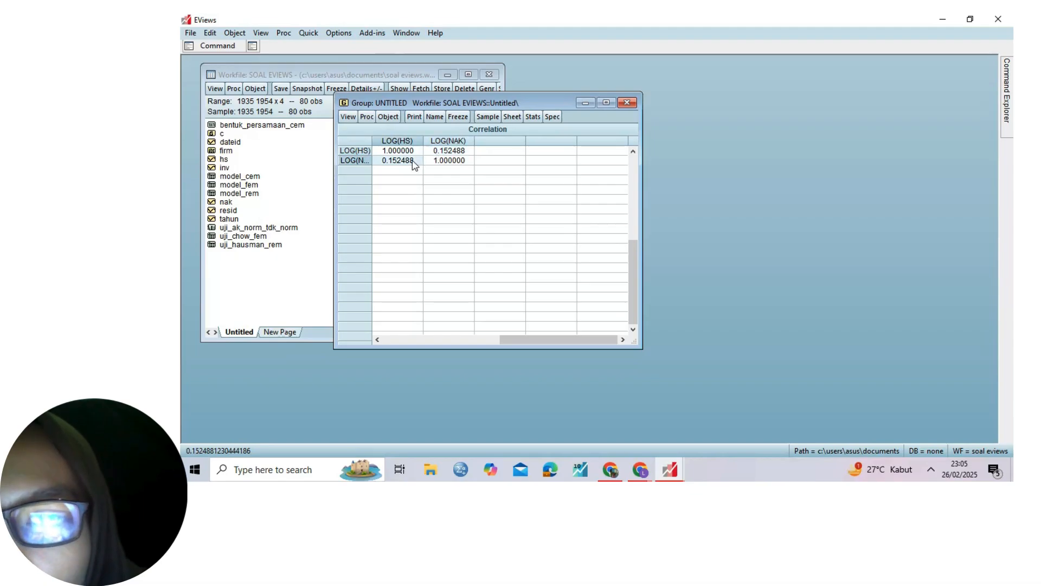
pyautogui.click(439, 152)
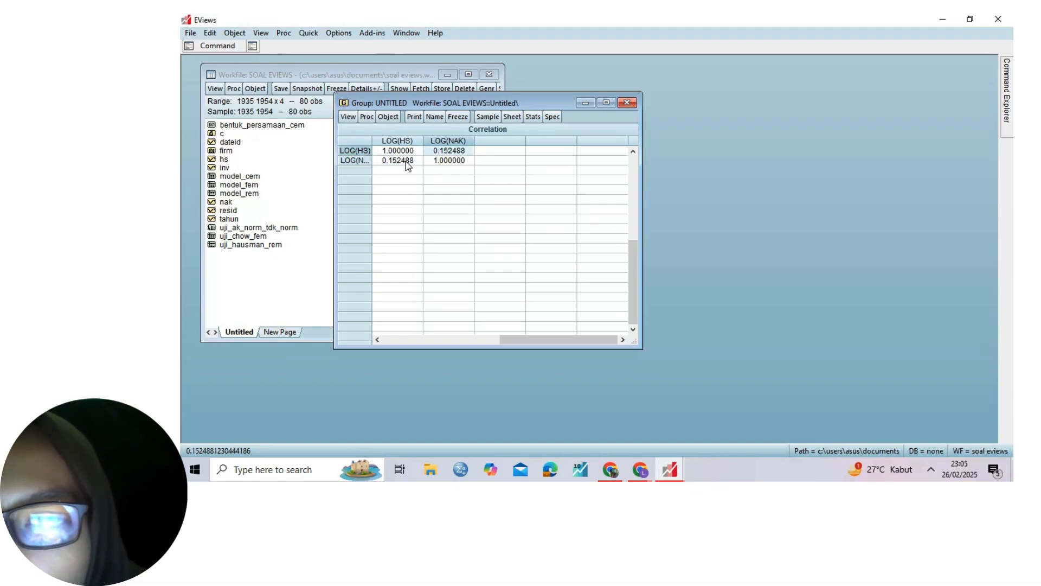
pyautogui.click(408, 163)
pyautogui.click(433, 144)
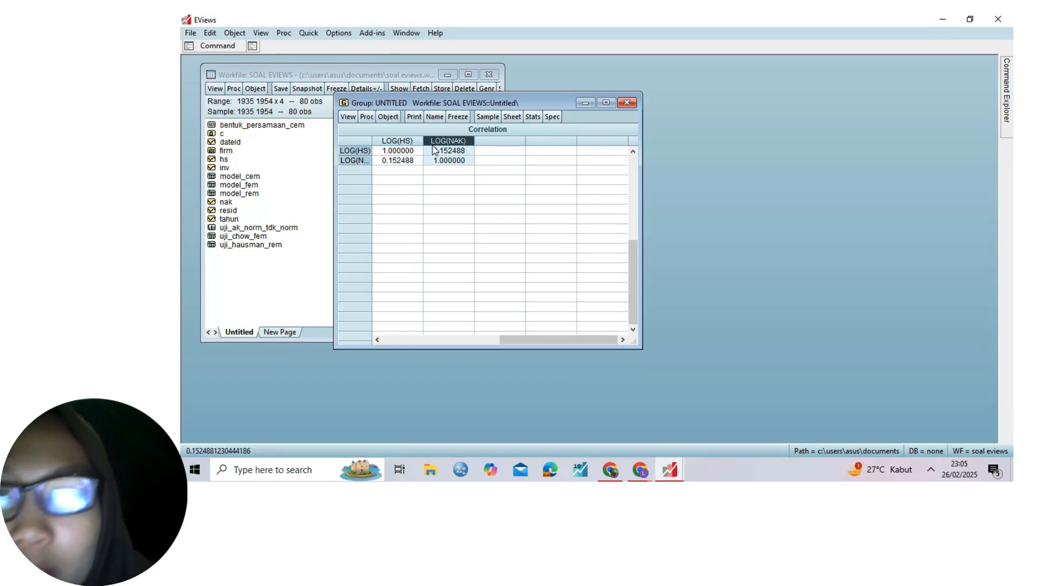
pyautogui.press('Down')
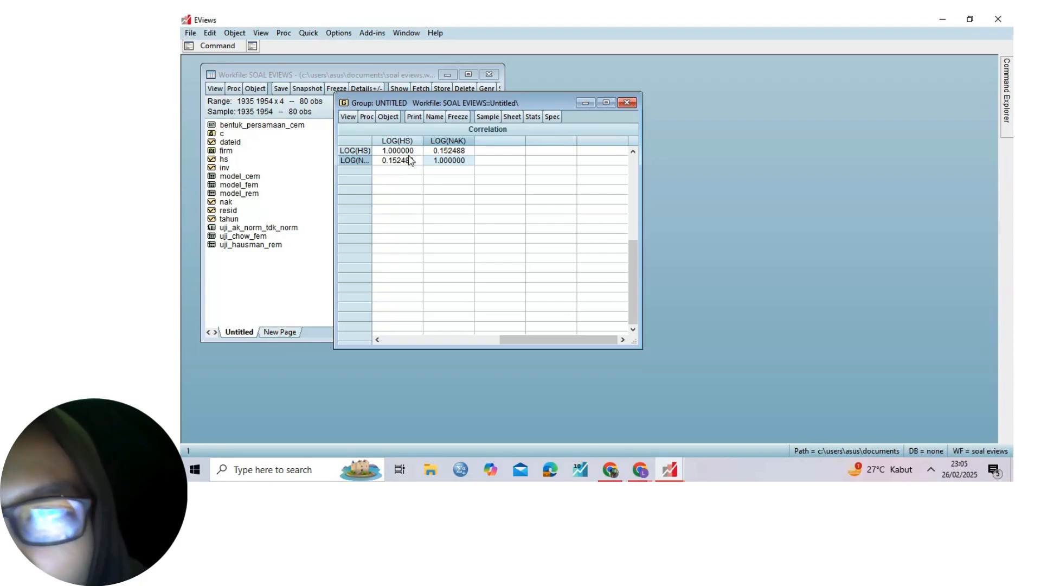
# Freeze the correlation matrix as a table named uji_ak_multikol_lolos, close it, and delete the untitled group.
pyautogui.click(466, 116)
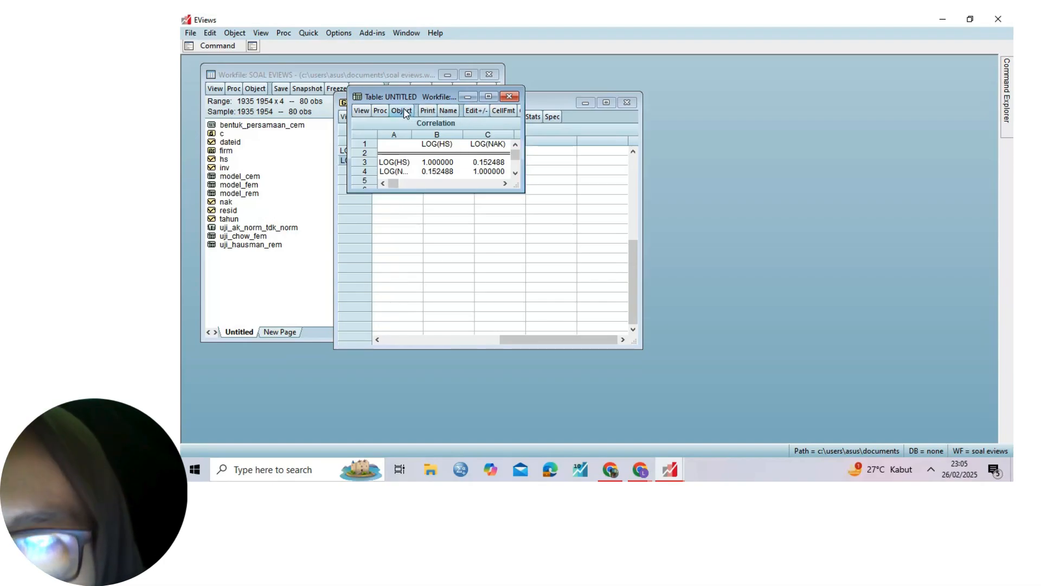
pyautogui.click(447, 111)
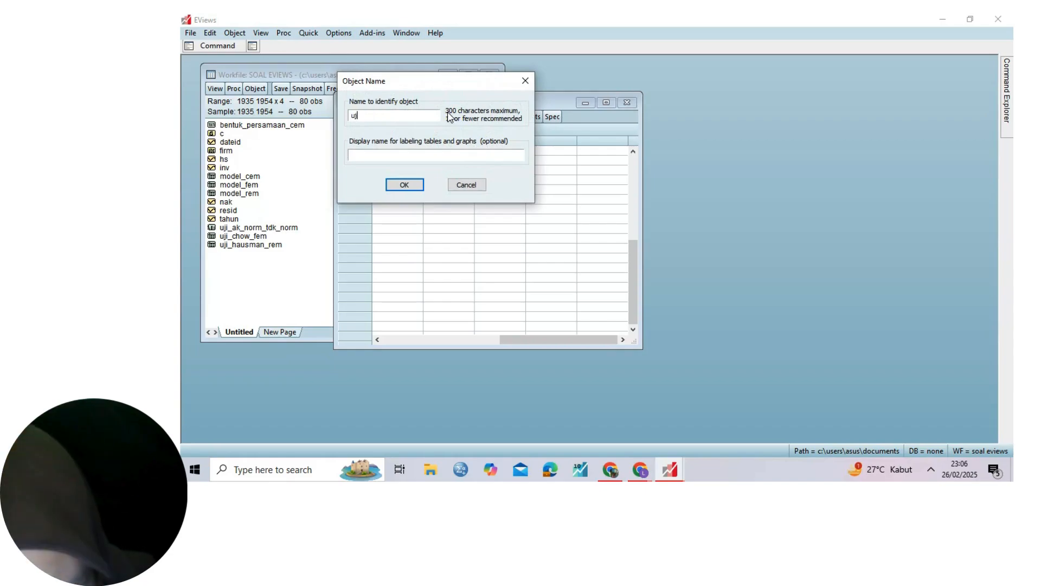
pyautogui.write('uji_')
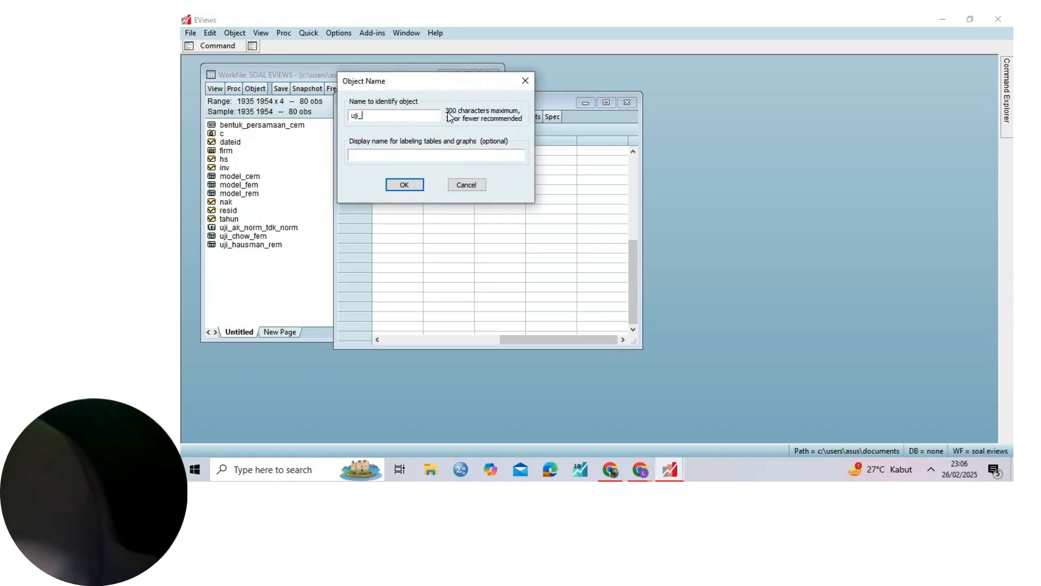
pyautogui.write('ak_')
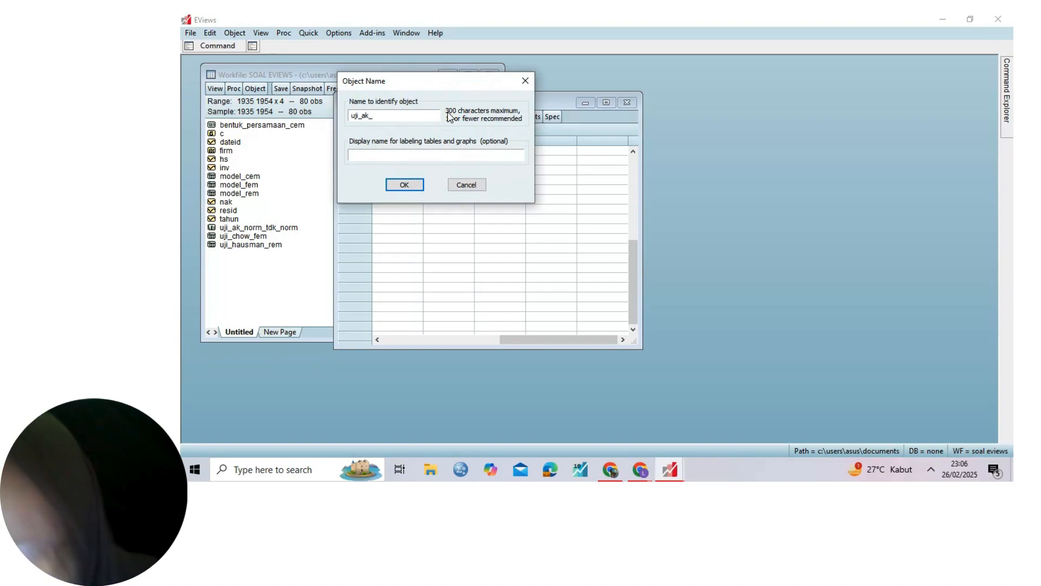
pyautogui.write('multik')
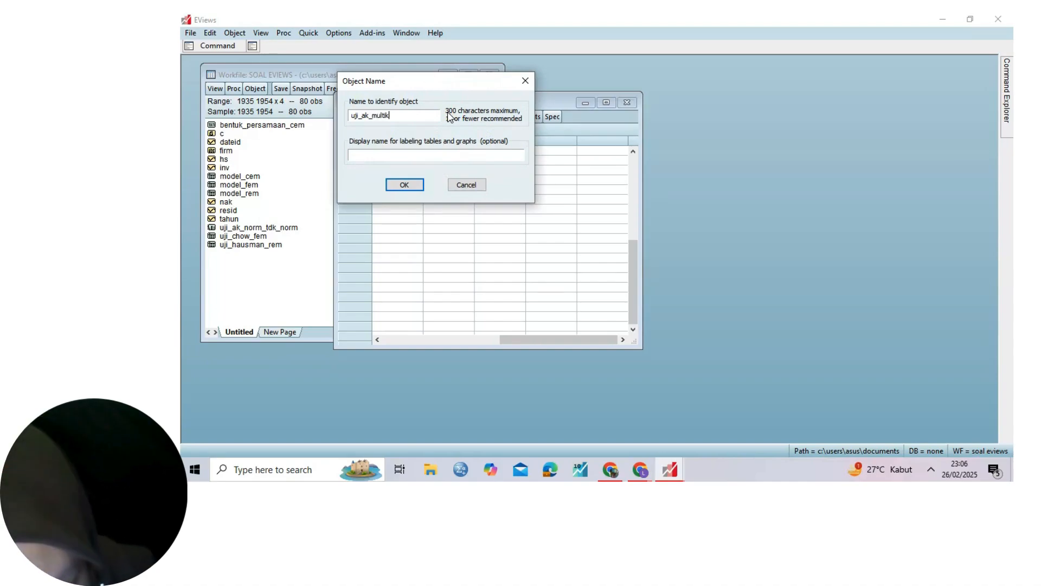
pyautogui.write('ol_lolos')
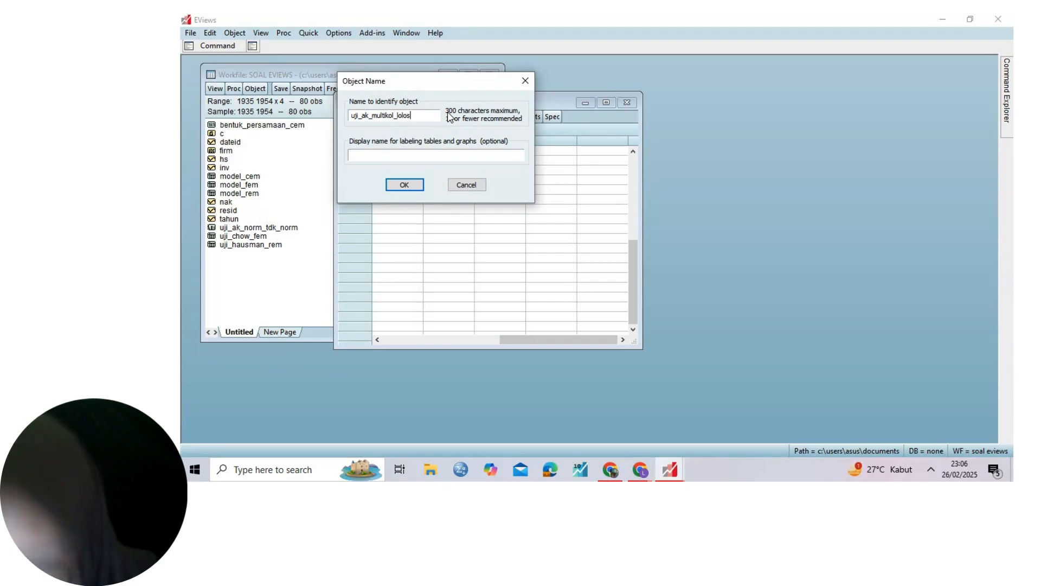
pyautogui.click(419, 185)
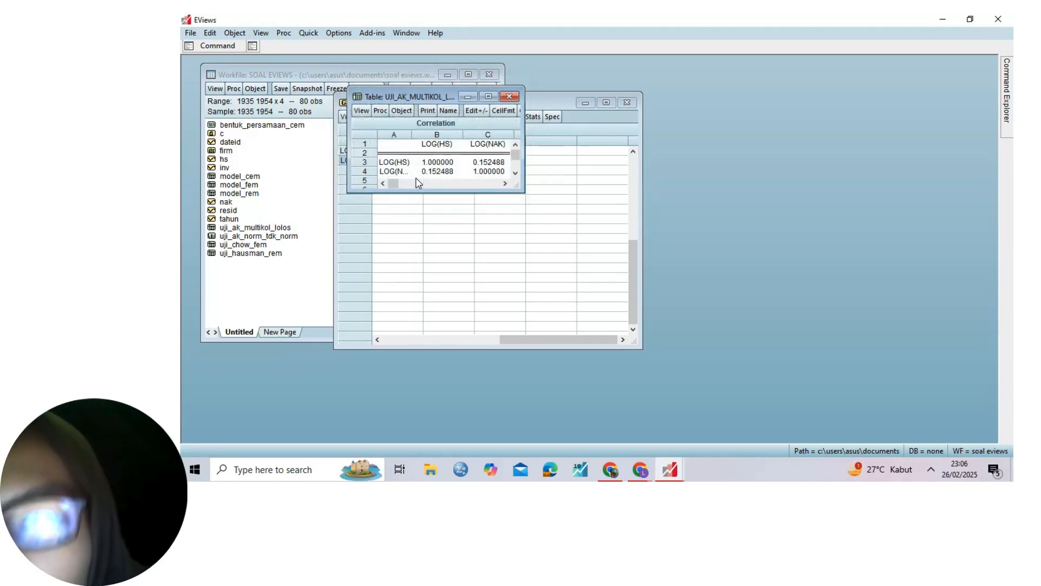
pyautogui.click(508, 96)
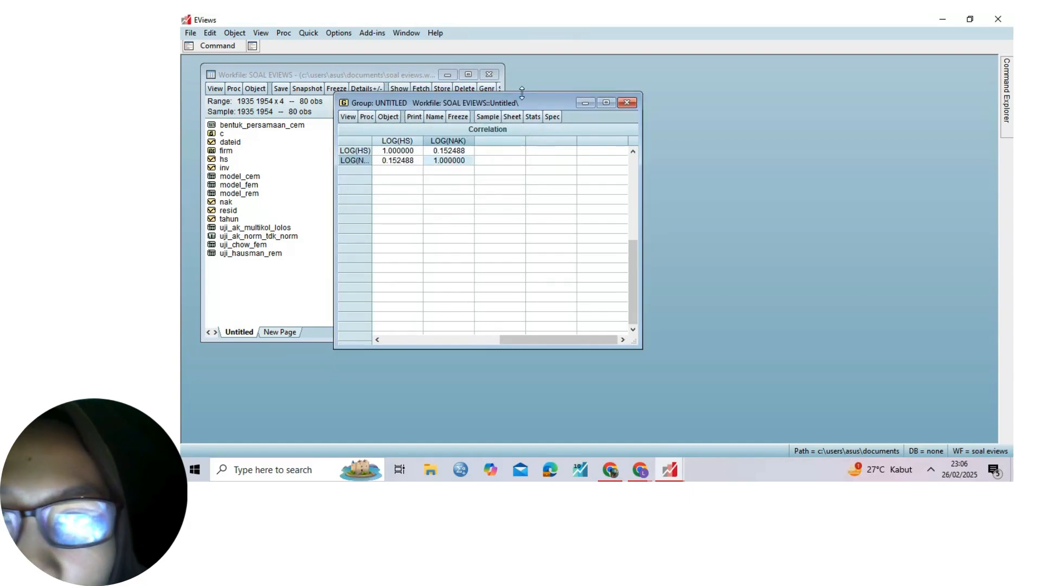
pyautogui.click(628, 102)
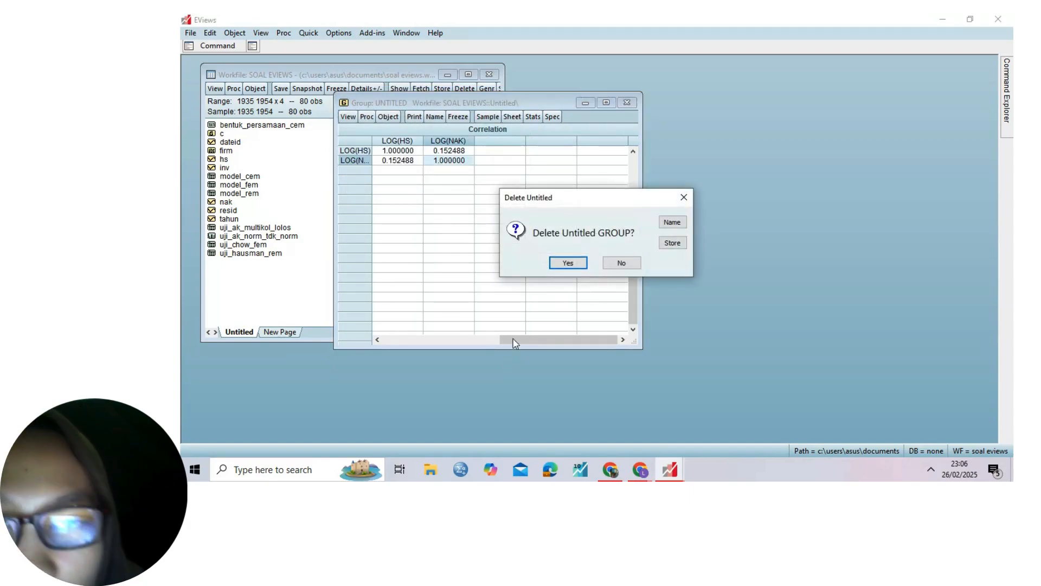
pyautogui.click(564, 263)
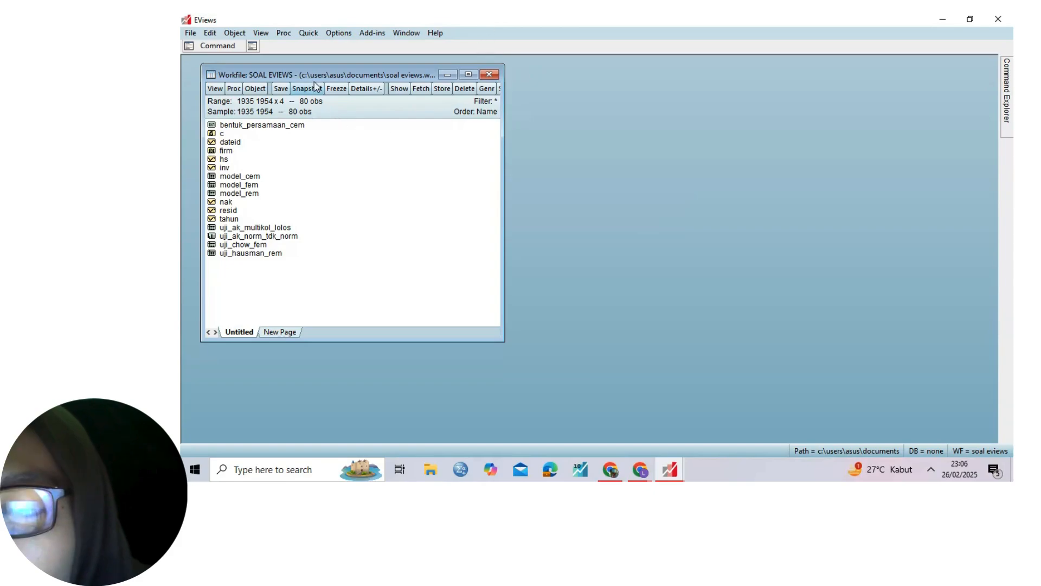
# Specify a new least-squares equation with abs(resid) as the dependent variable and log(hs) and log(nak) as regressors.
pyautogui.click(309, 33)
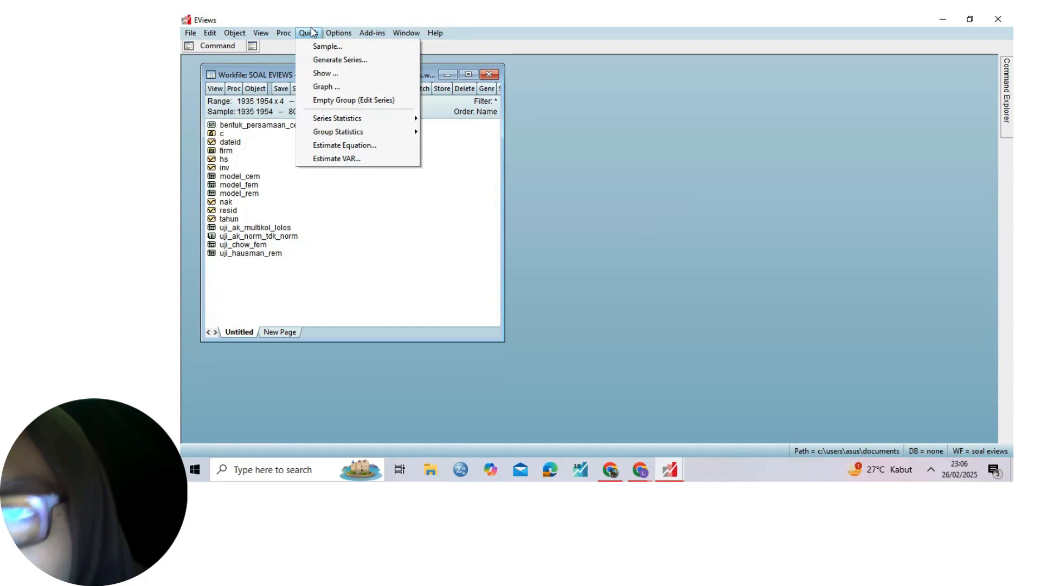
pyautogui.click(347, 146)
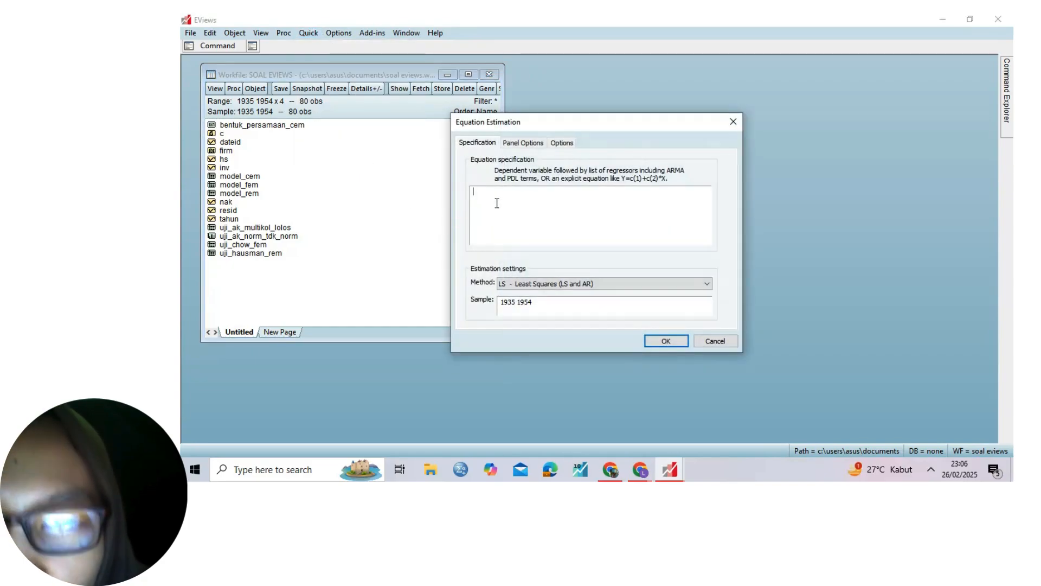
pyautogui.write('abs')
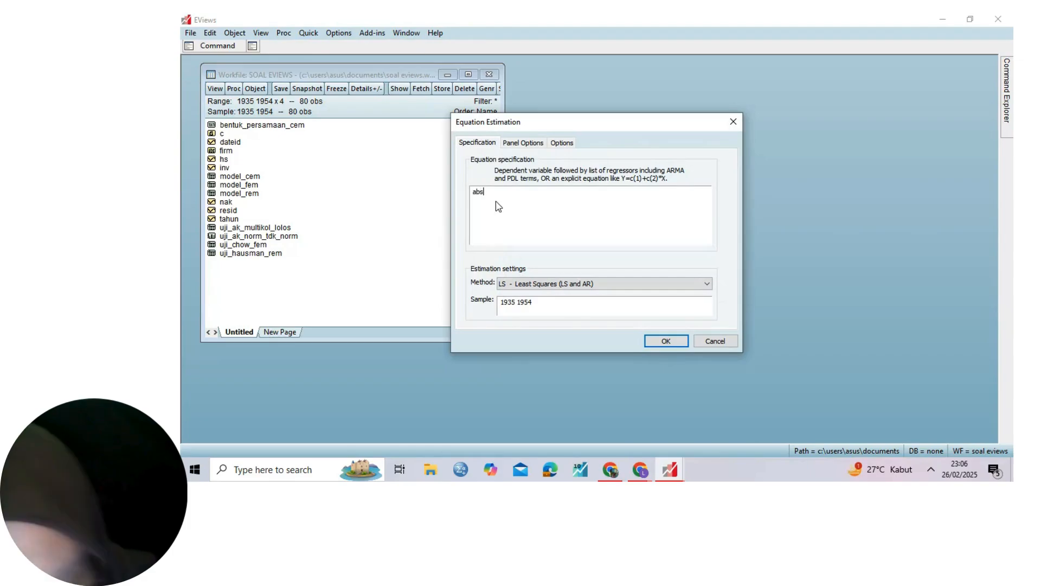
pyautogui.write('(resid)')
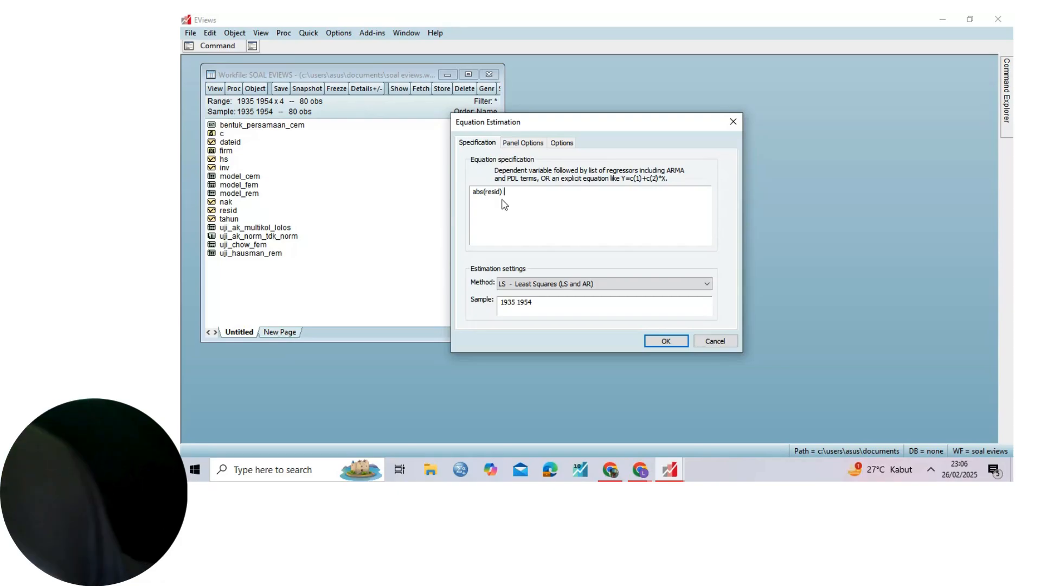
pyautogui.write('log')
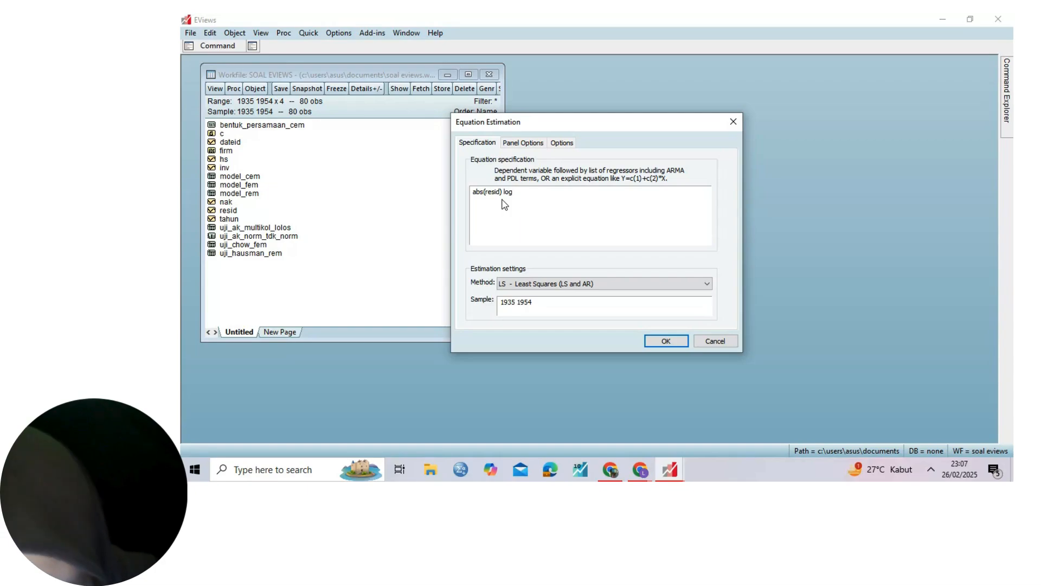
pyautogui.write('(')
pyautogui.press('Escape')
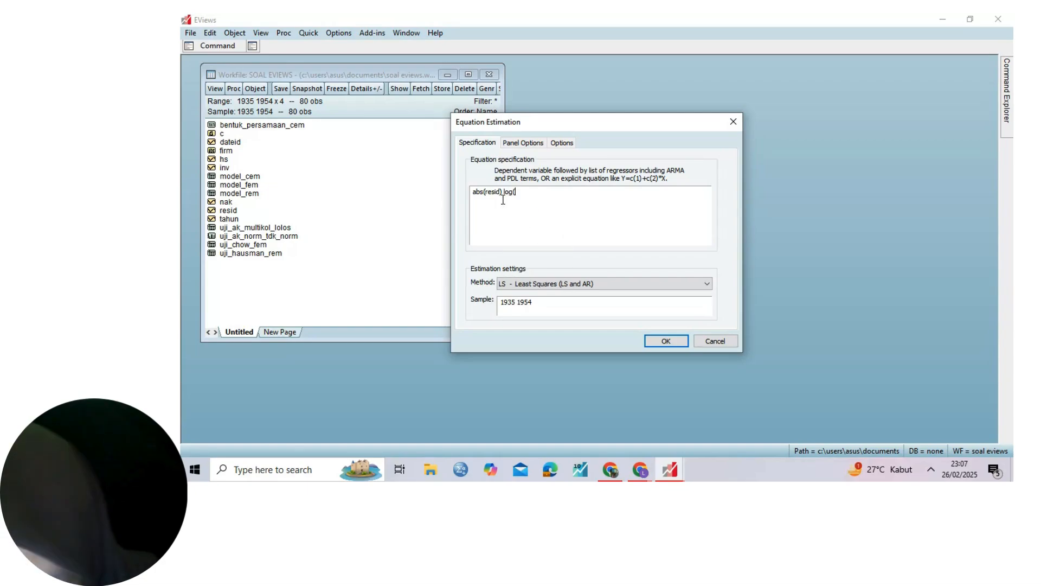
pyautogui.write('hs) ')
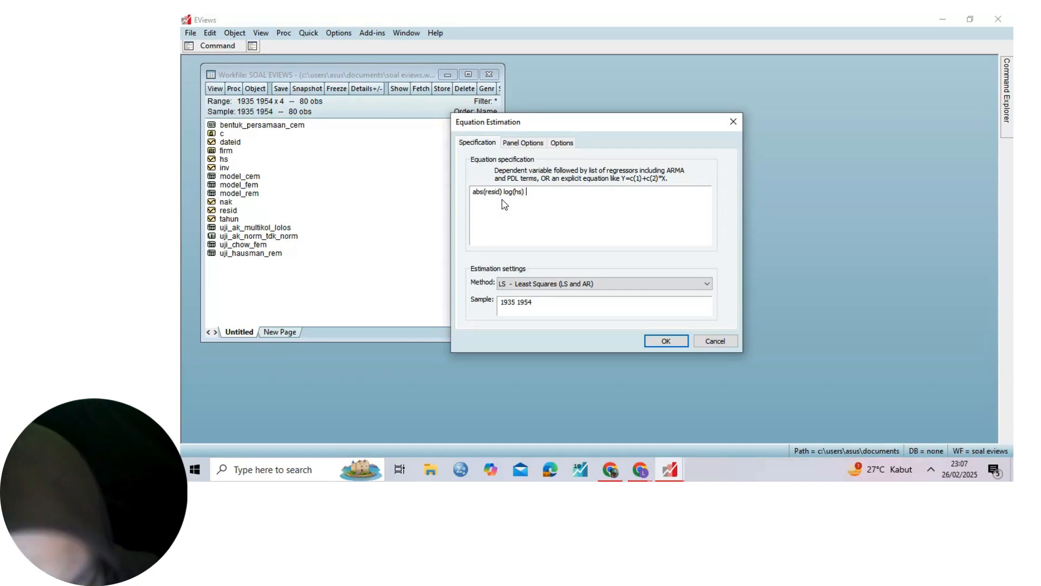
pyautogui.write('log(')
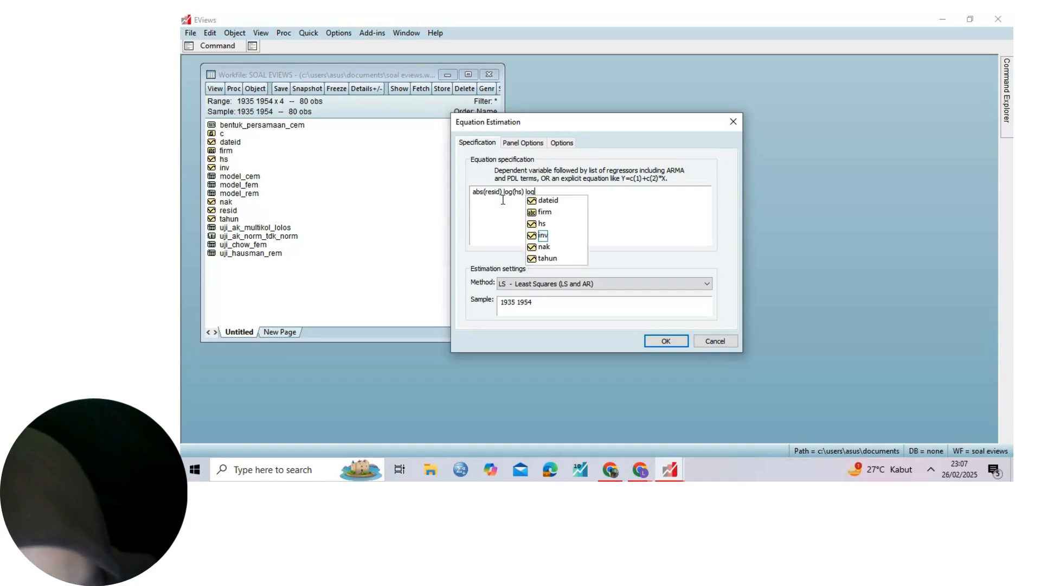
pyautogui.press('Escape')
pyautogui.write('nak)')
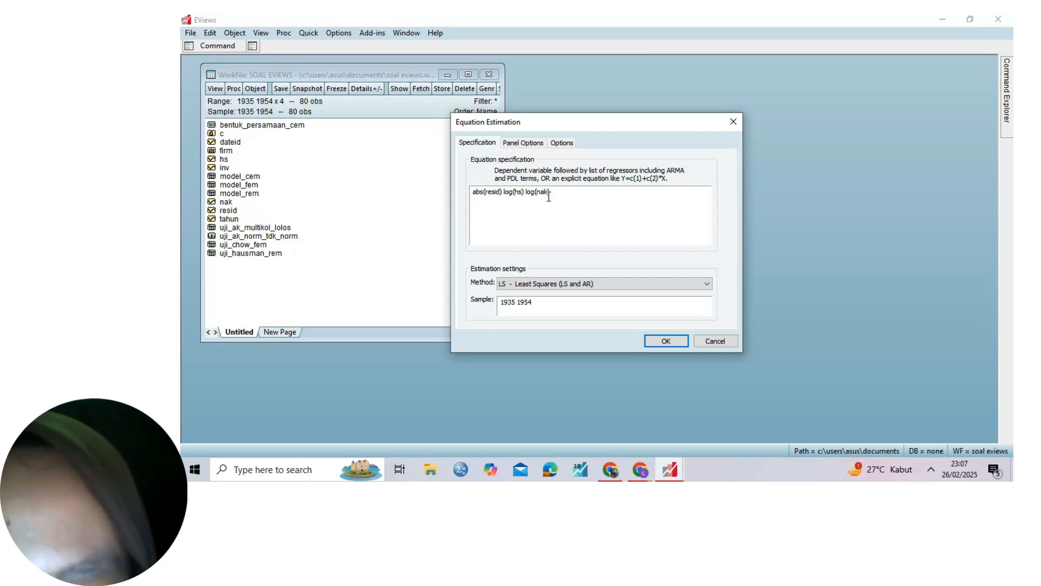
# Set the cross-section effects to Random and estimate the abs(resid) equation.
pyautogui.click(523, 143)
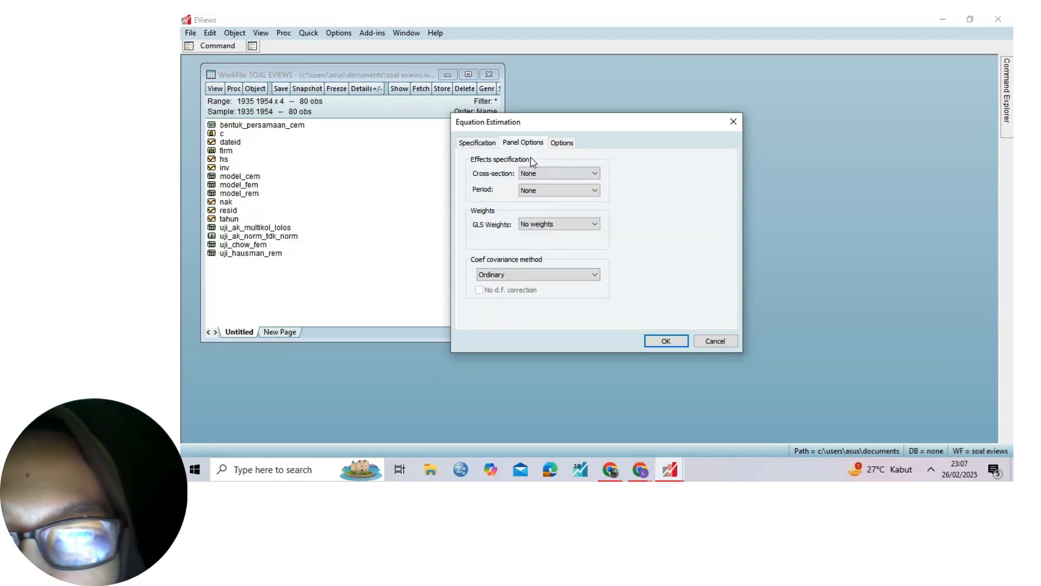
pyautogui.click(532, 174)
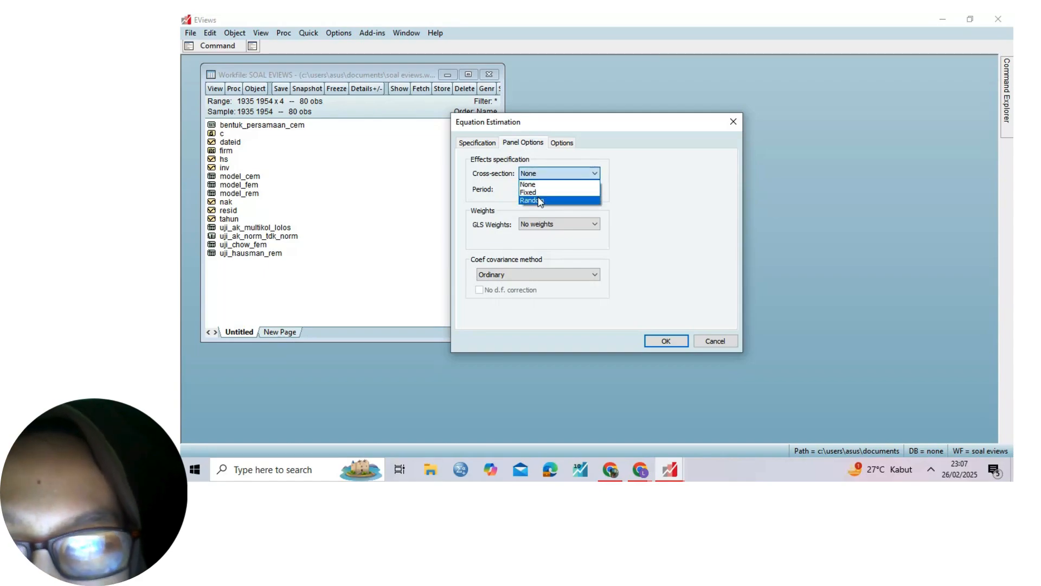
pyautogui.click(540, 201)
pyautogui.click(489, 145)
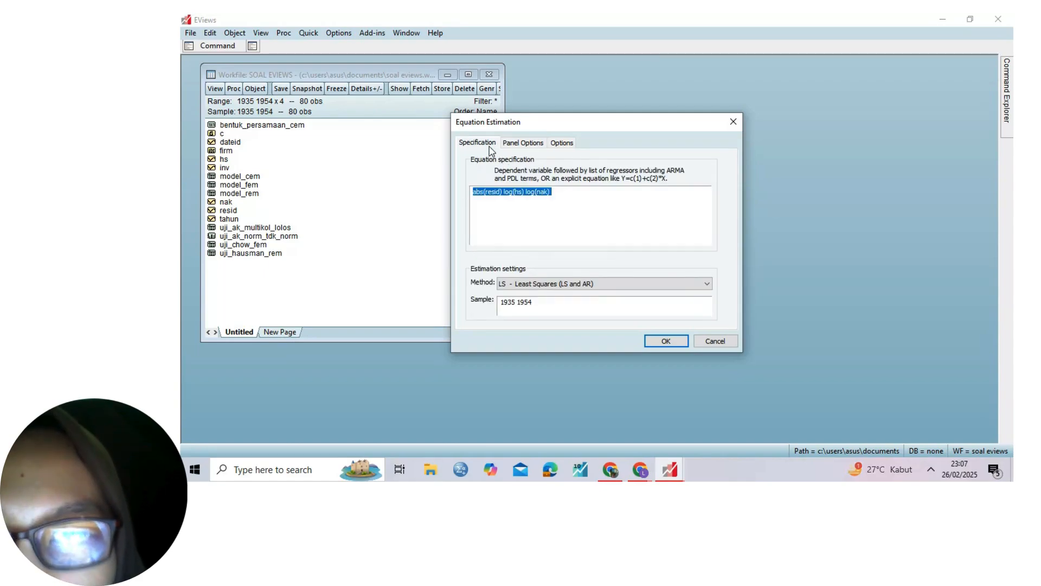
pyautogui.click(525, 228)
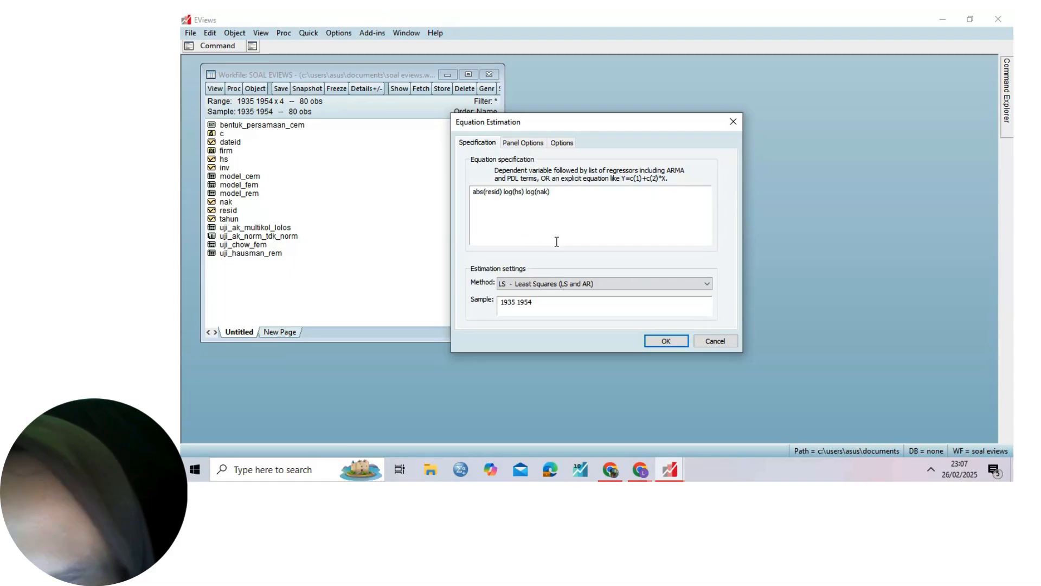
pyautogui.click(668, 340)
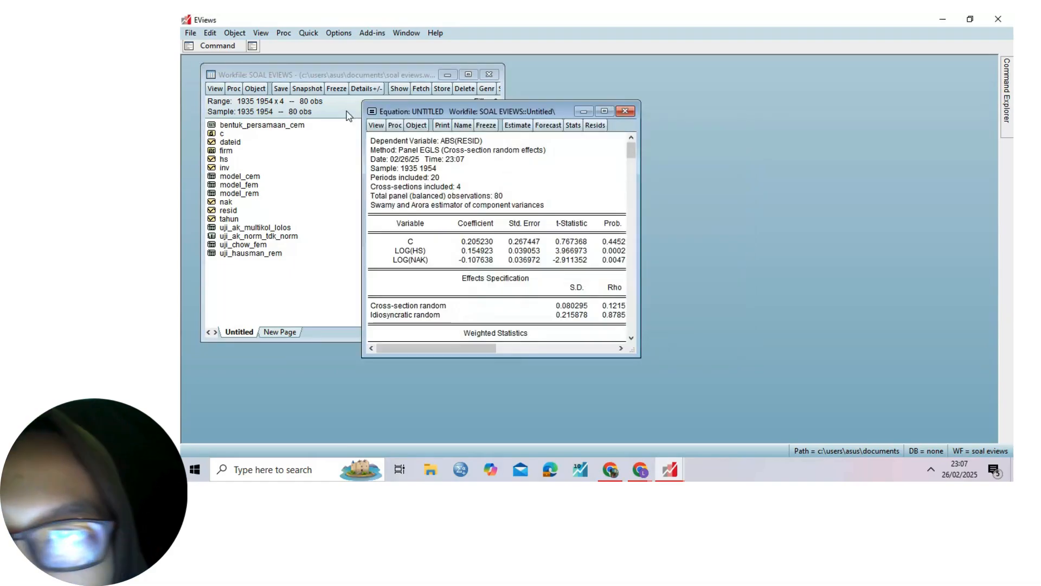
# Freeze the abs(resid) estimation output as a table named uji_ak_hetero_tdk_lolos.
pyautogui.moveTo(433, 111); pyautogui.dragTo(504, 76)
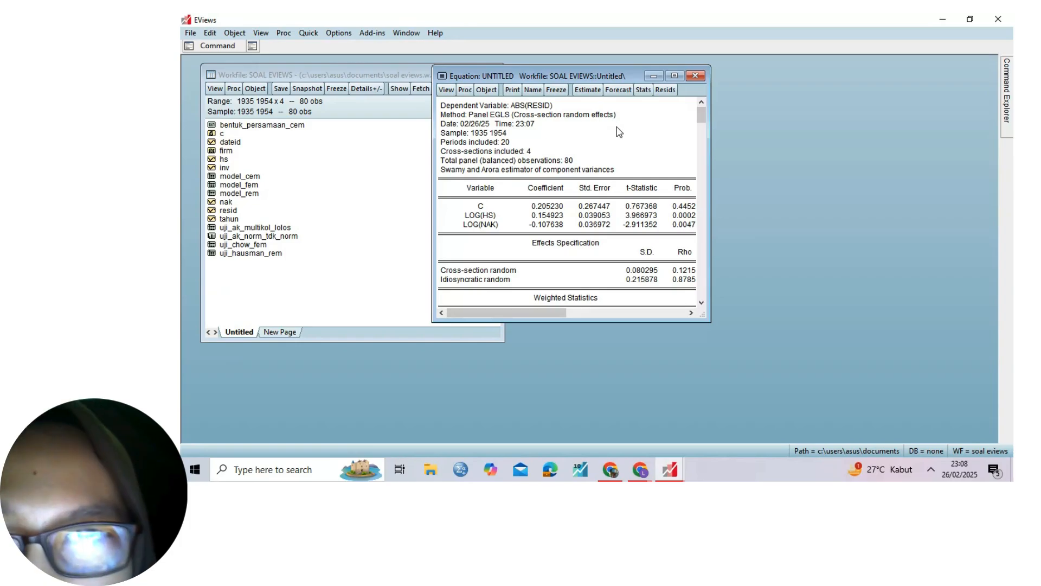
pyautogui.click(556, 90)
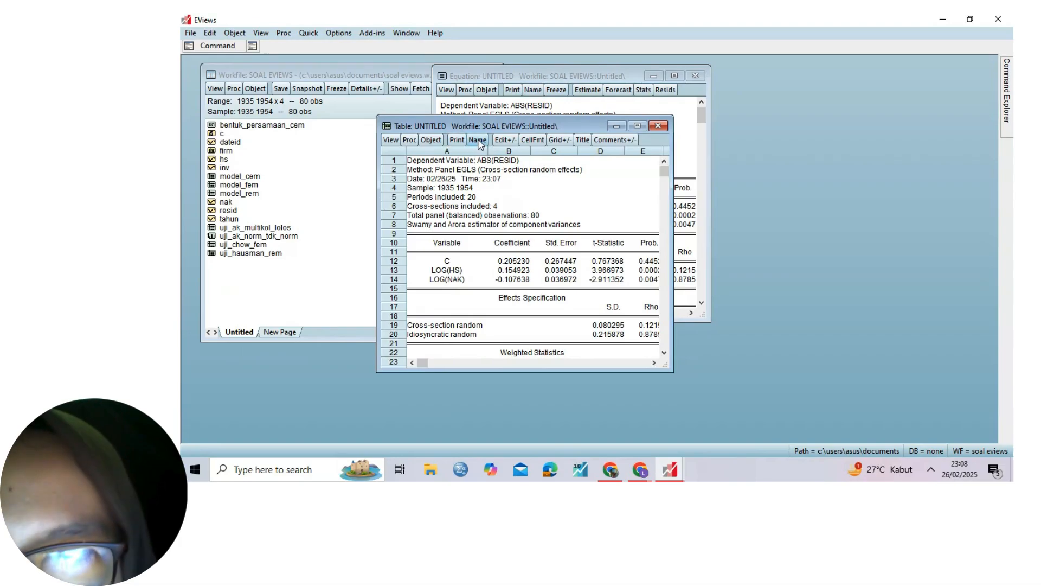
pyautogui.click(478, 141)
pyautogui.write('uj')
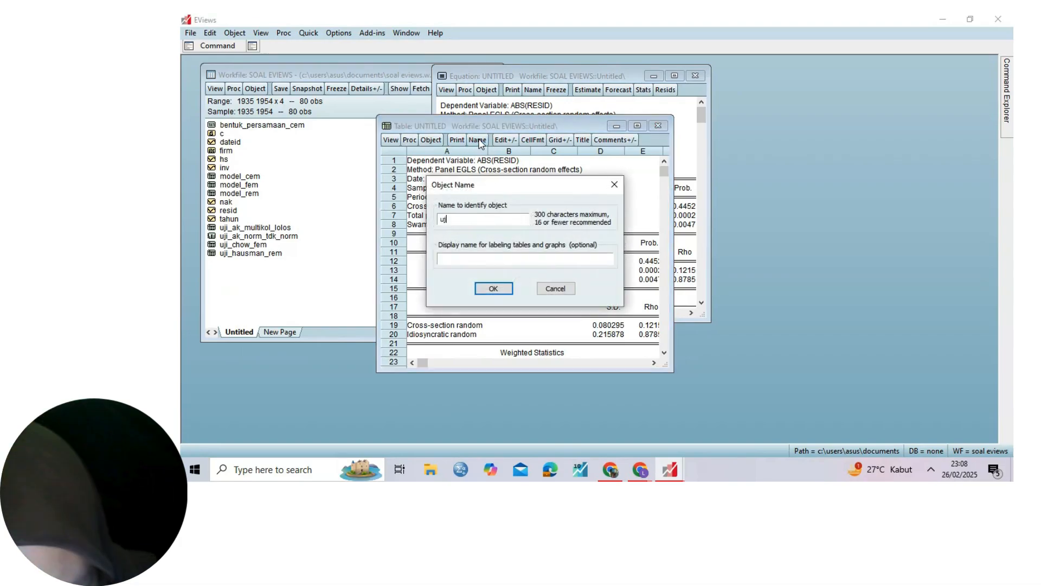
pyautogui.write('i_ak')
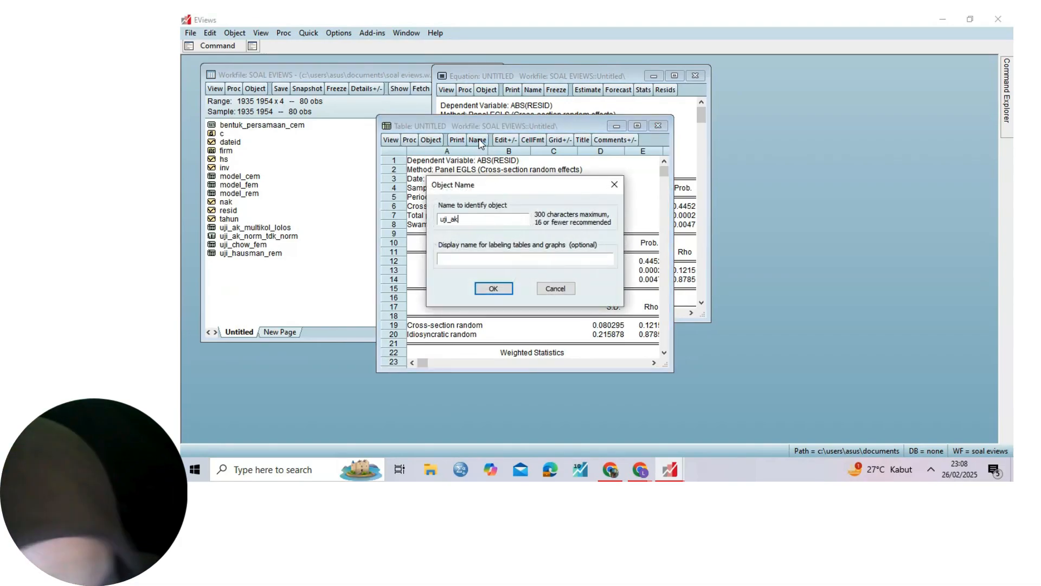
pyautogui.write('_heter')
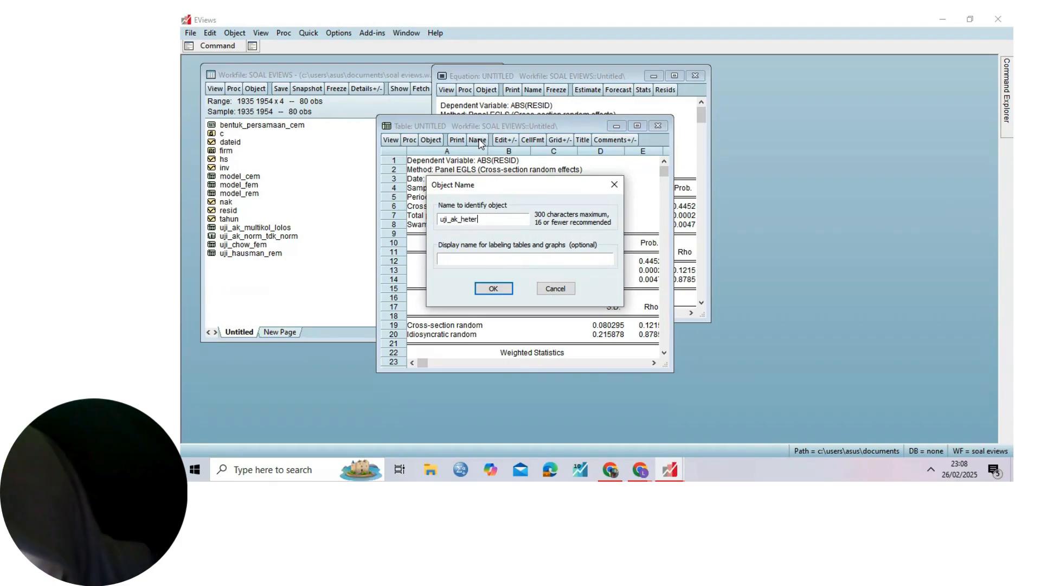
pyautogui.write('o_')
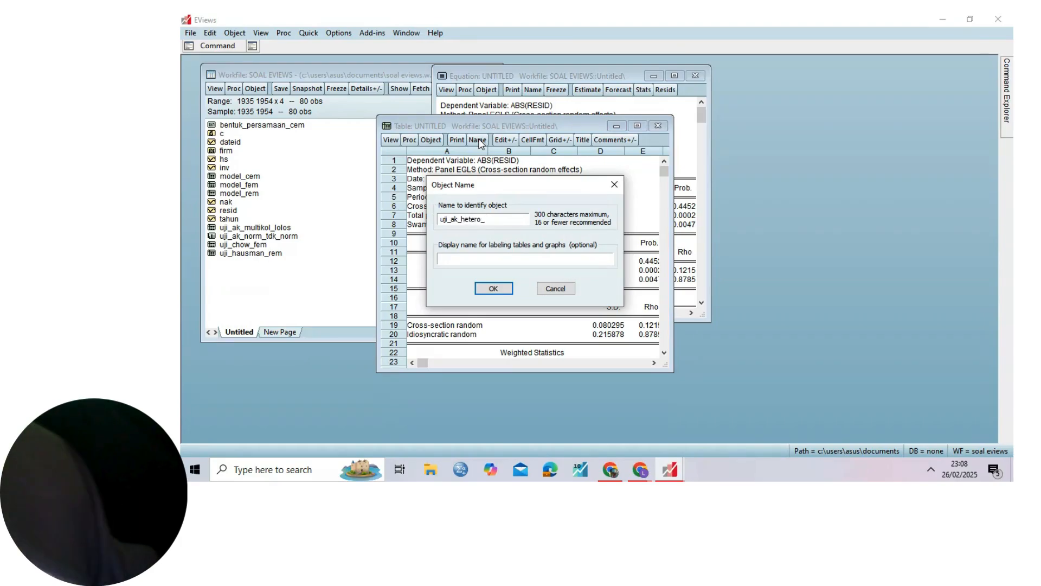
pyautogui.write('tdk')
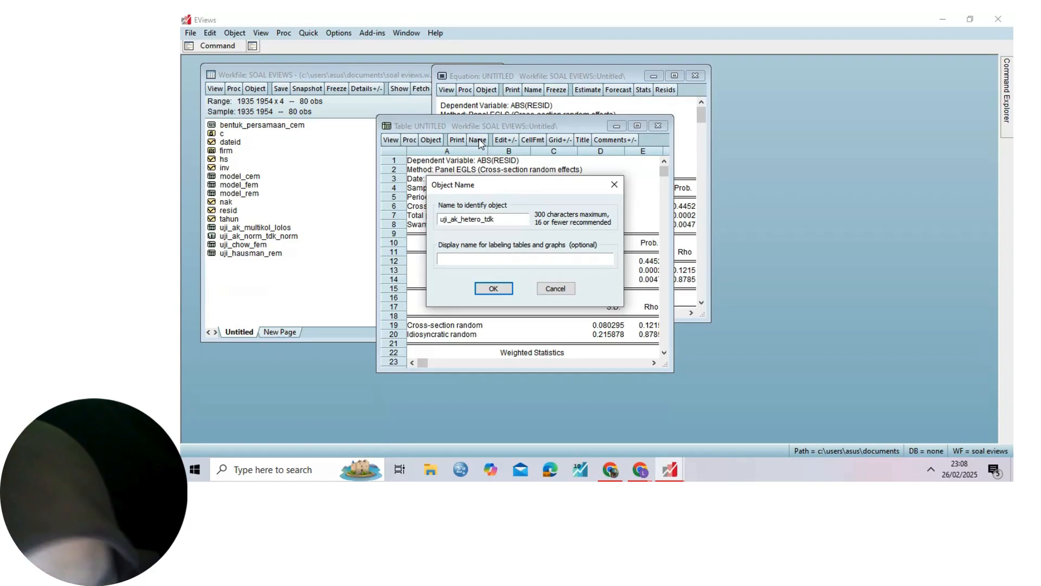
pyautogui.write('_lolos')
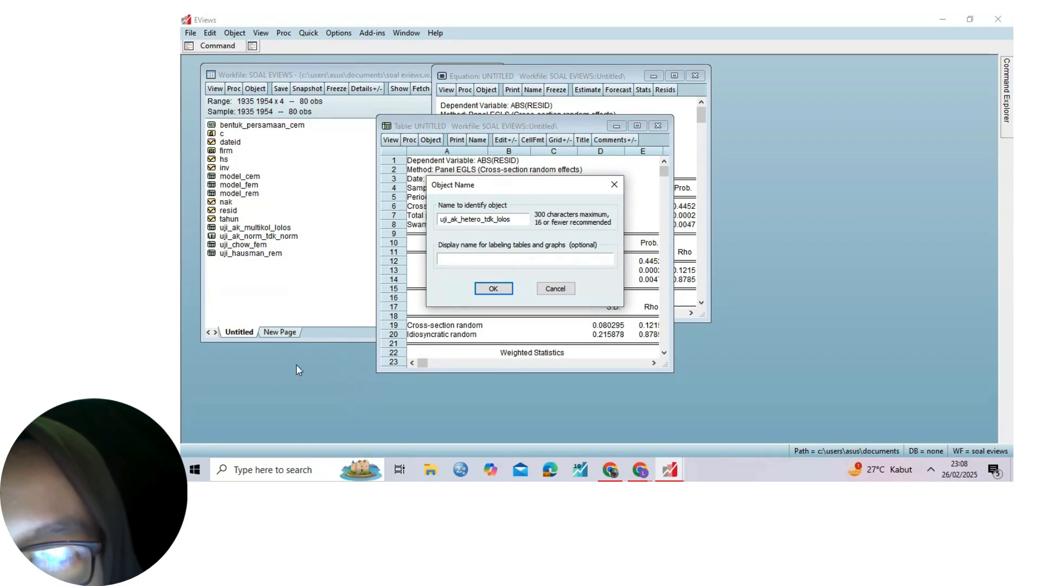
pyautogui.click(492, 288)
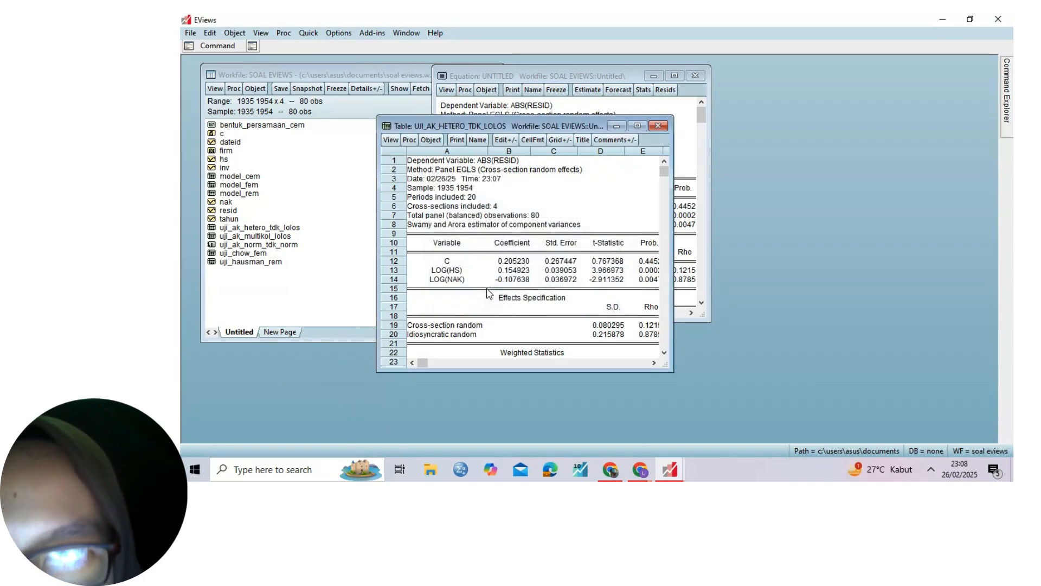
# Close the uji_ak_hetero_tdk_lolos table and delete the untitled abs(resid) equation.
pyautogui.click(658, 127)
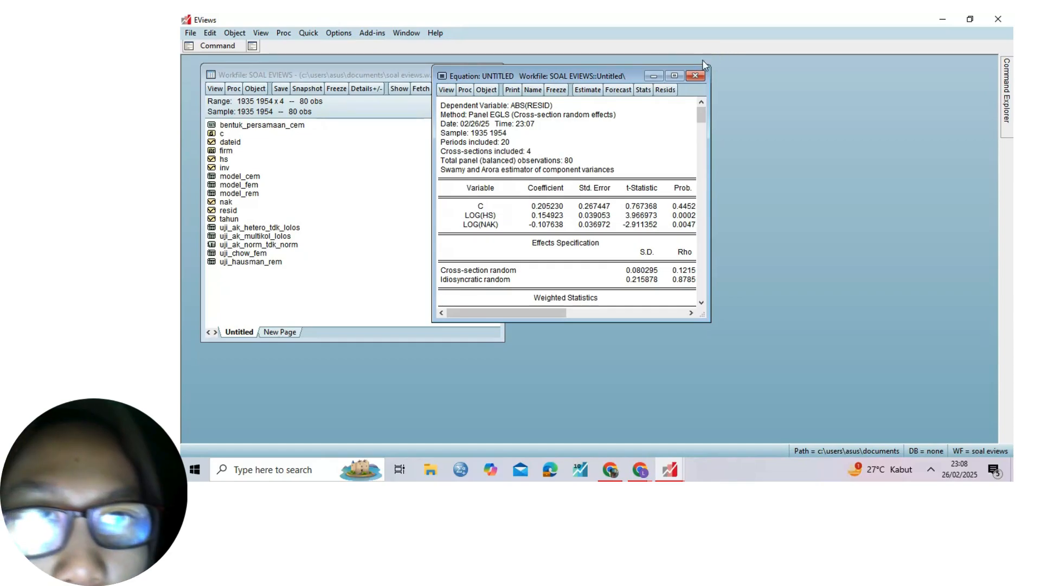
pyautogui.click(698, 76)
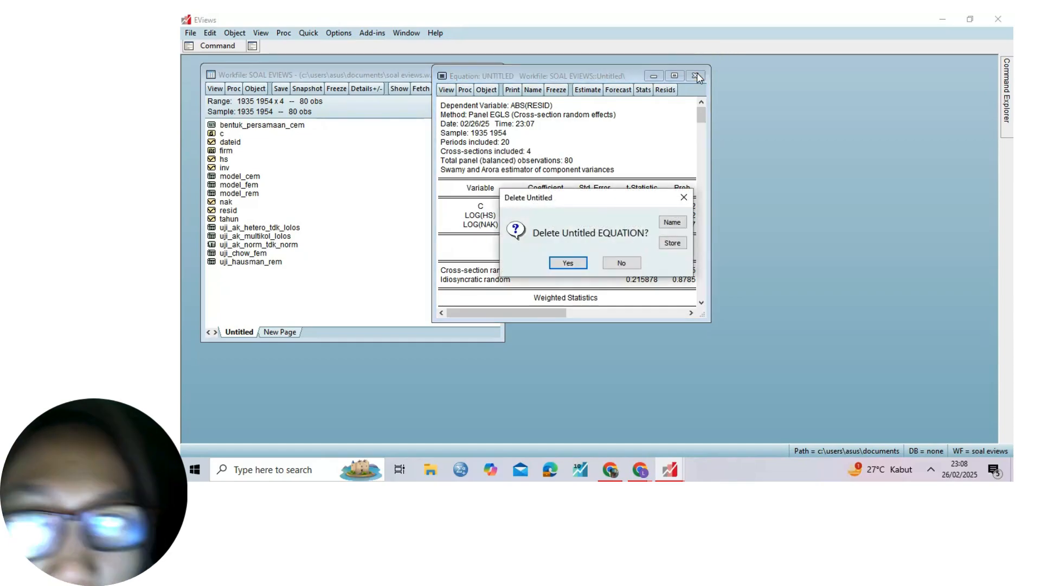
pyautogui.click(566, 264)
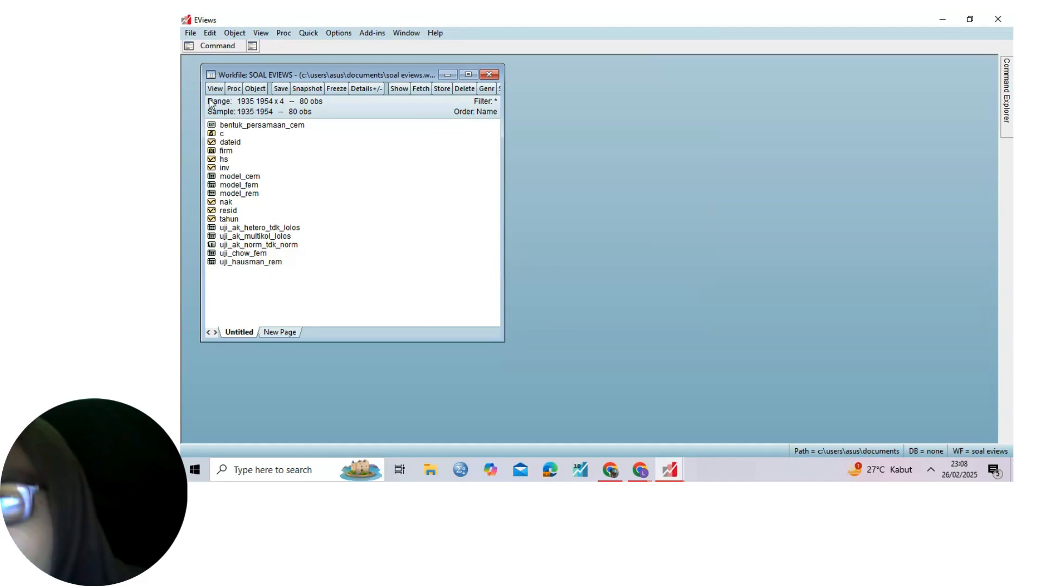
# Start saving the workfile under a new name, choosing the ADM folder in Downloads as its location.
pyautogui.click(190, 35)
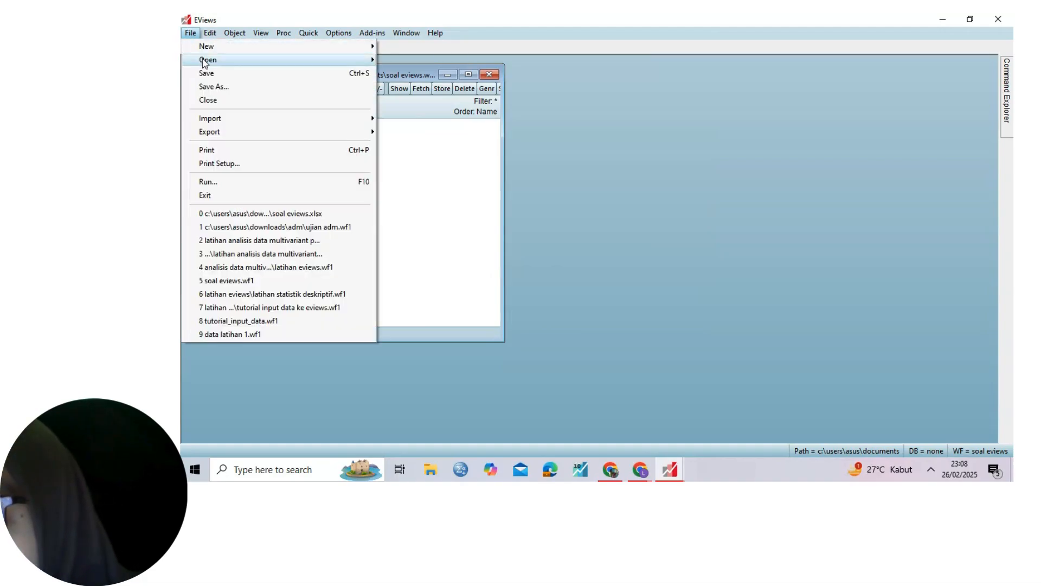
pyautogui.click(204, 86)
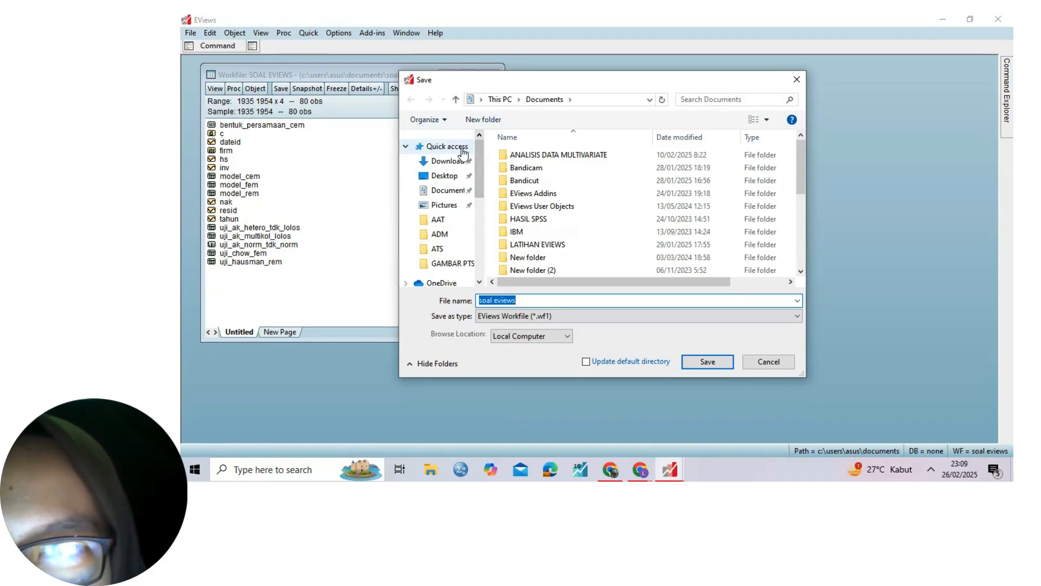
pyautogui.click(454, 161)
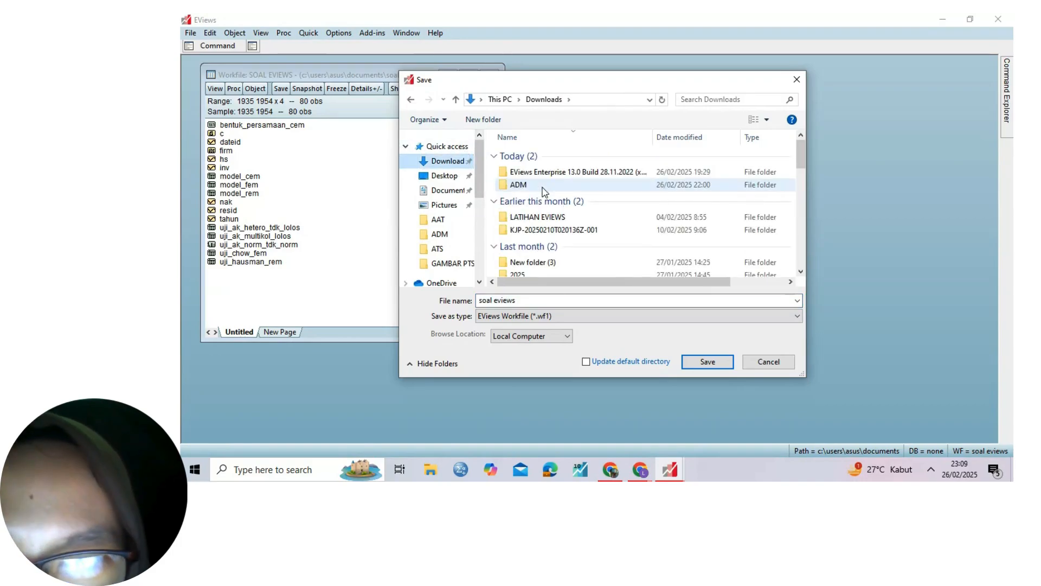
pyautogui.doubleClick(544, 191)
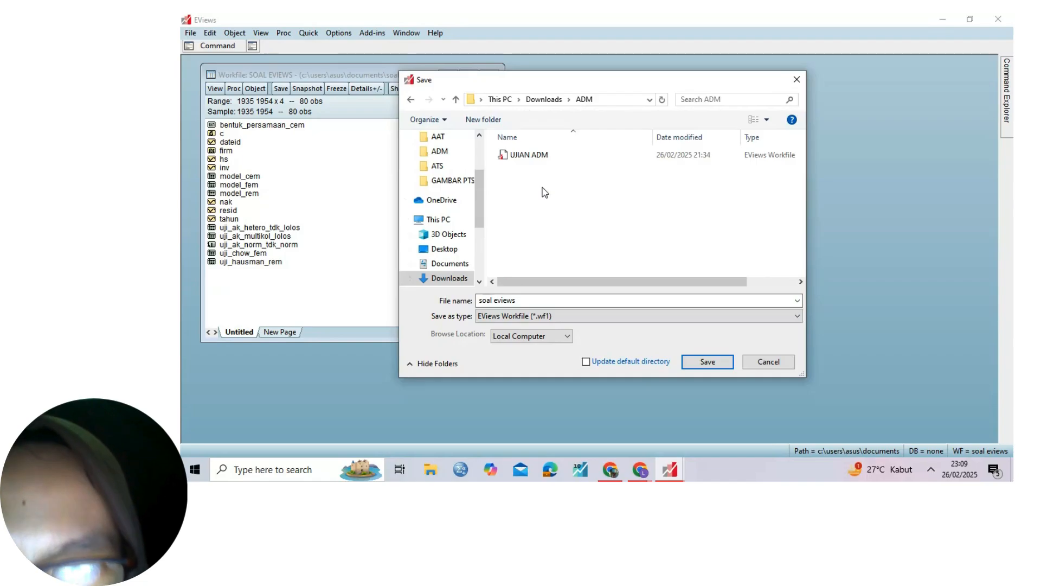
# Save the workfile as UJIAN SEMESTER ADM with double-precision series storage, and close it.
pyautogui.click(521, 300)
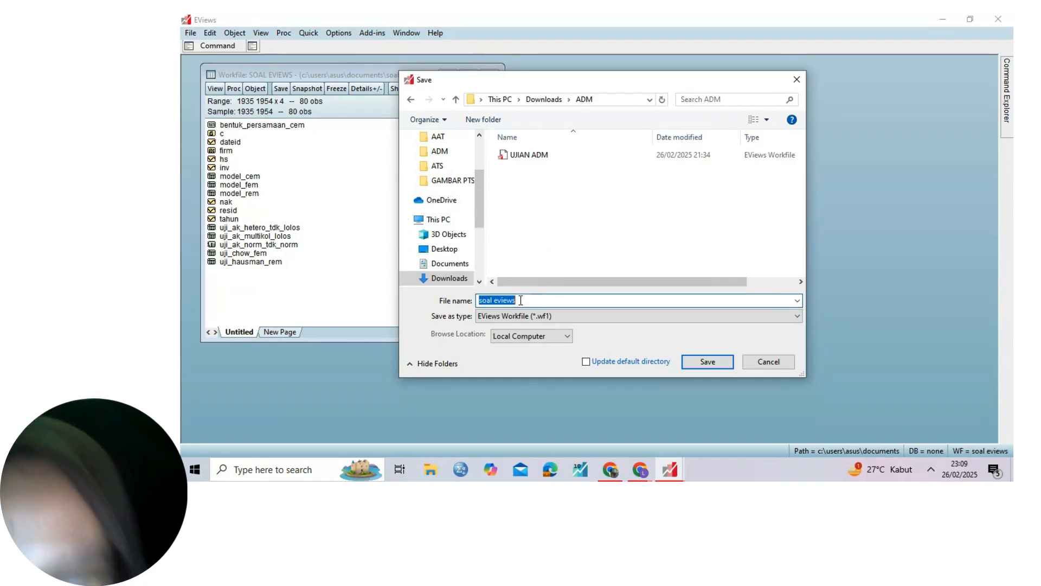
pyautogui.press('BackSpace')
pyautogui.write('UJIAN A')
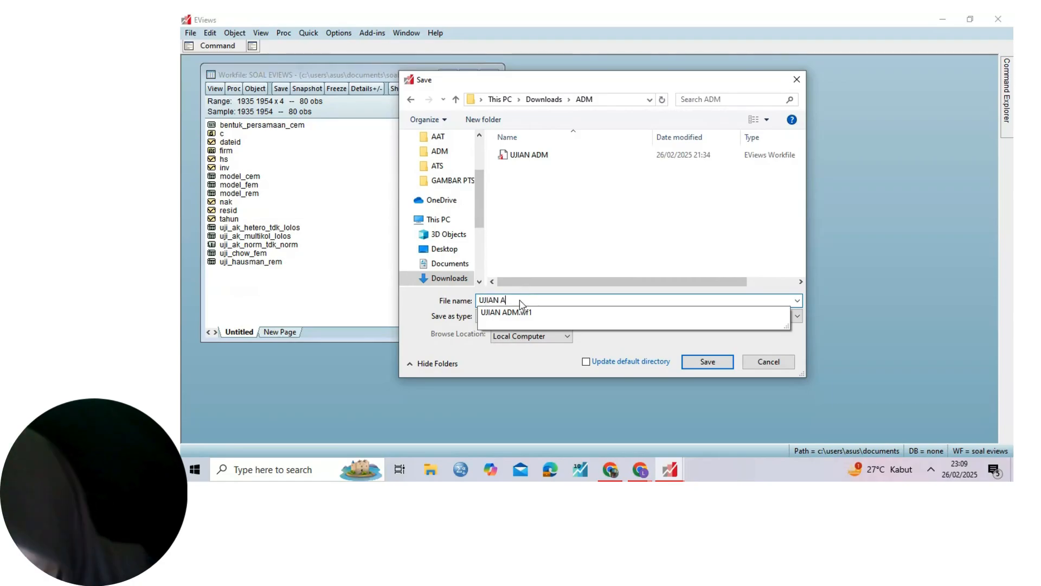
pyautogui.write('DM')
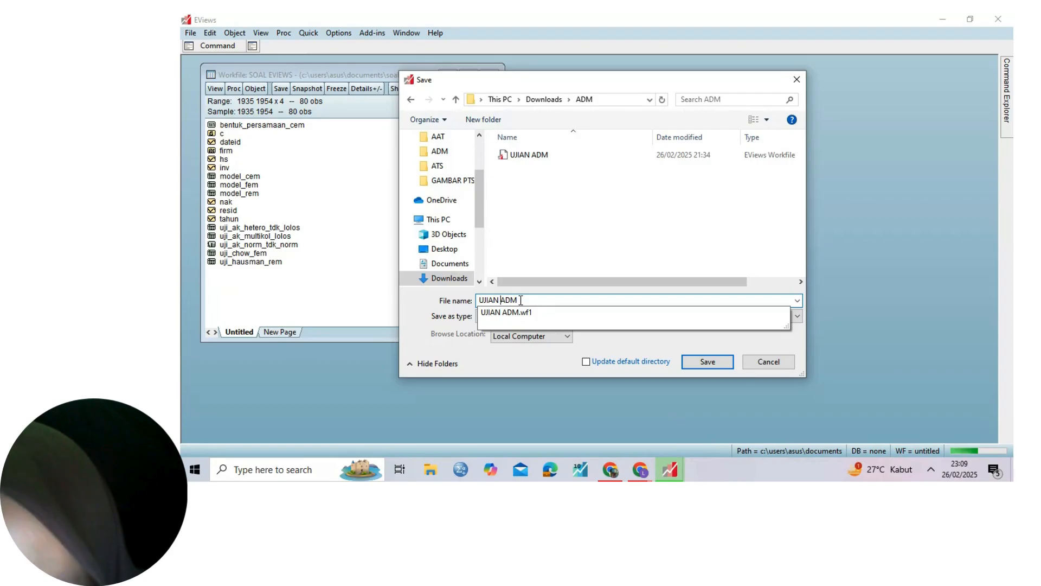
pyautogui.press('Left')
pyautogui.press('Left')
pyautogui.press('Left')
pyautogui.write('S')
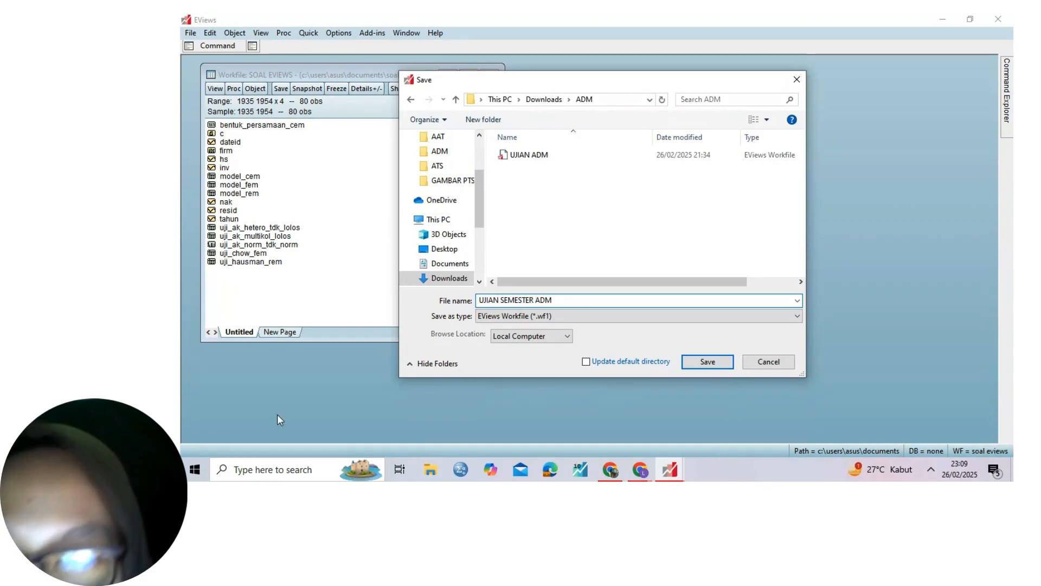
pyautogui.click(700, 362)
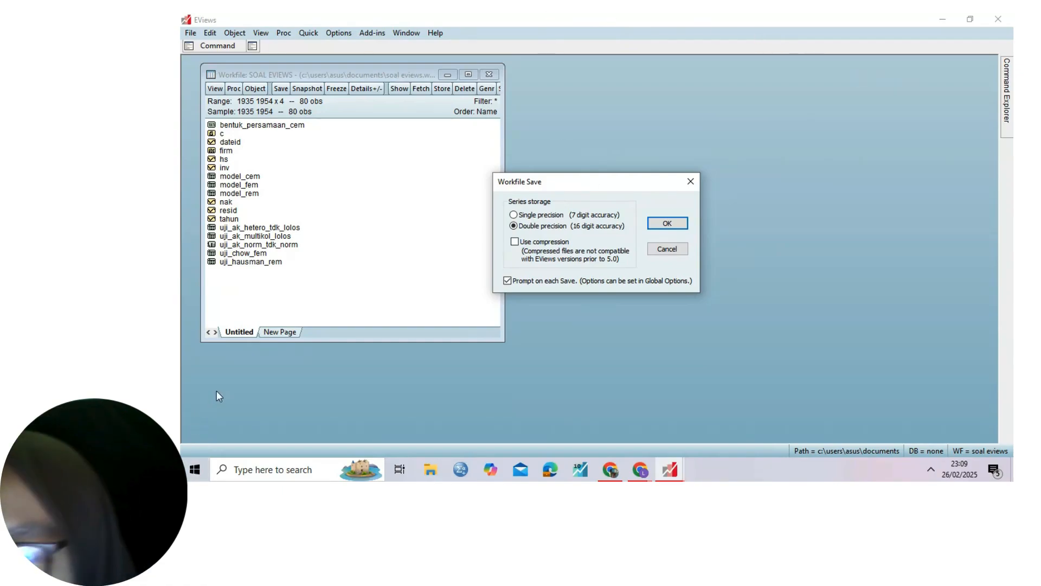
pyautogui.click(667, 223)
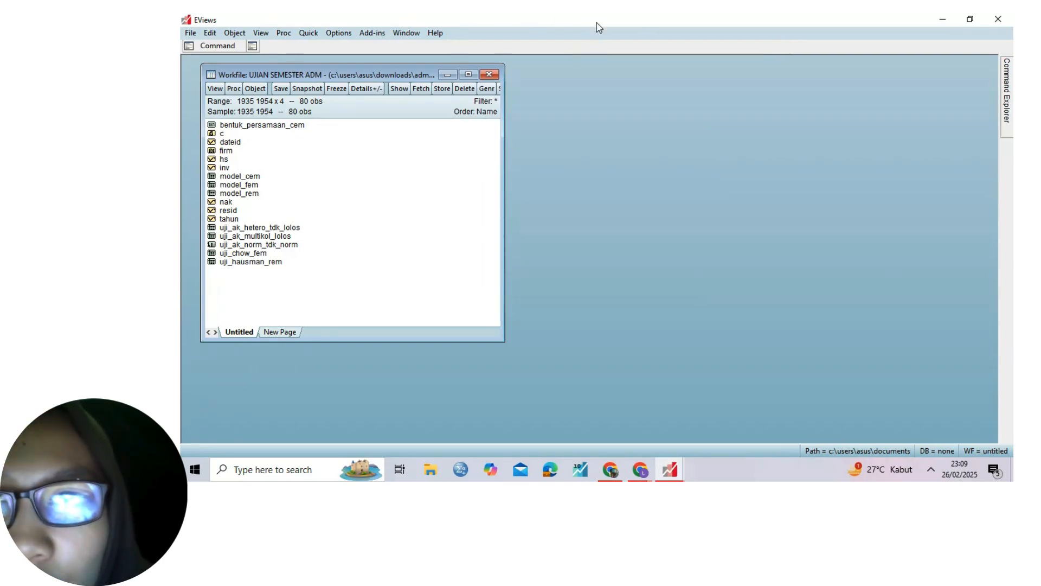
pyautogui.click(489, 75)
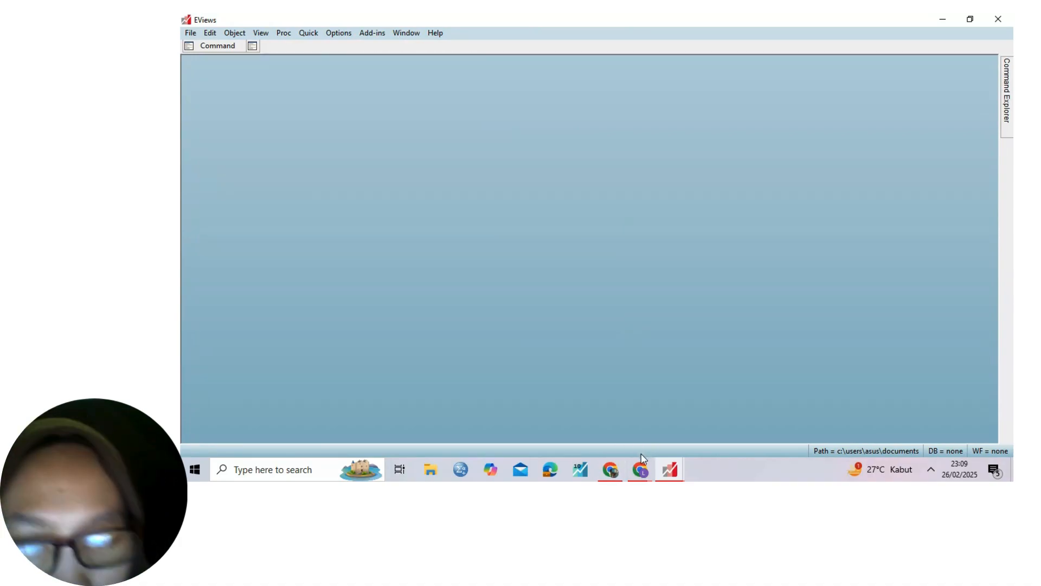
pyautogui.click(609, 467)
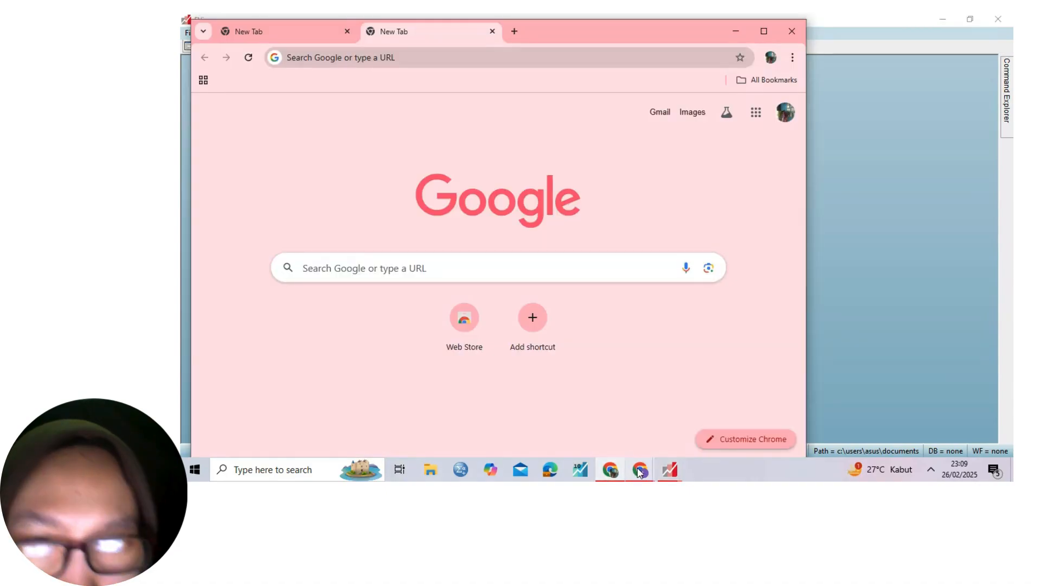
pyautogui.moveTo(640, 471)
pyautogui.click(604, 421)
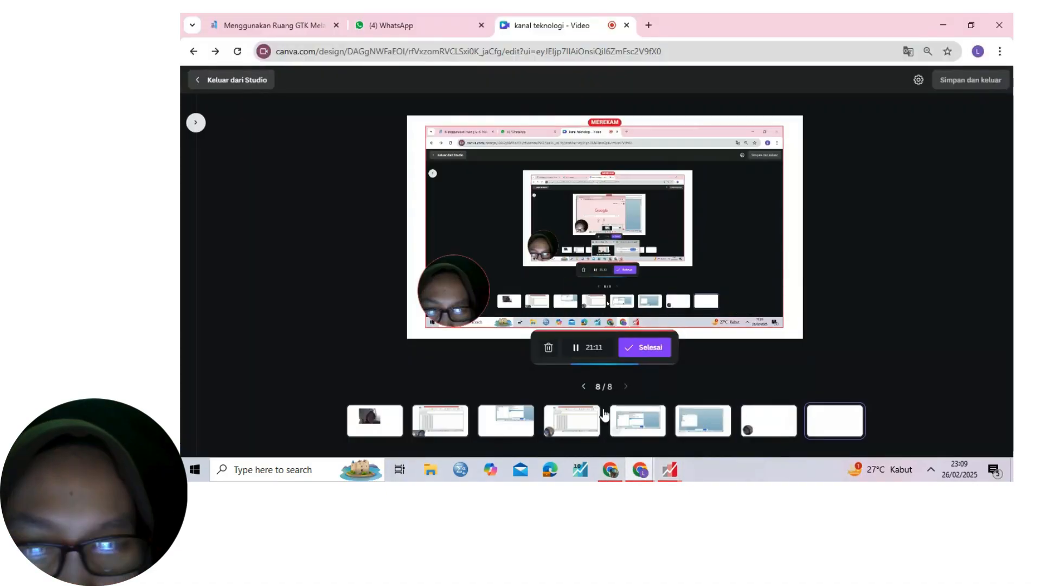